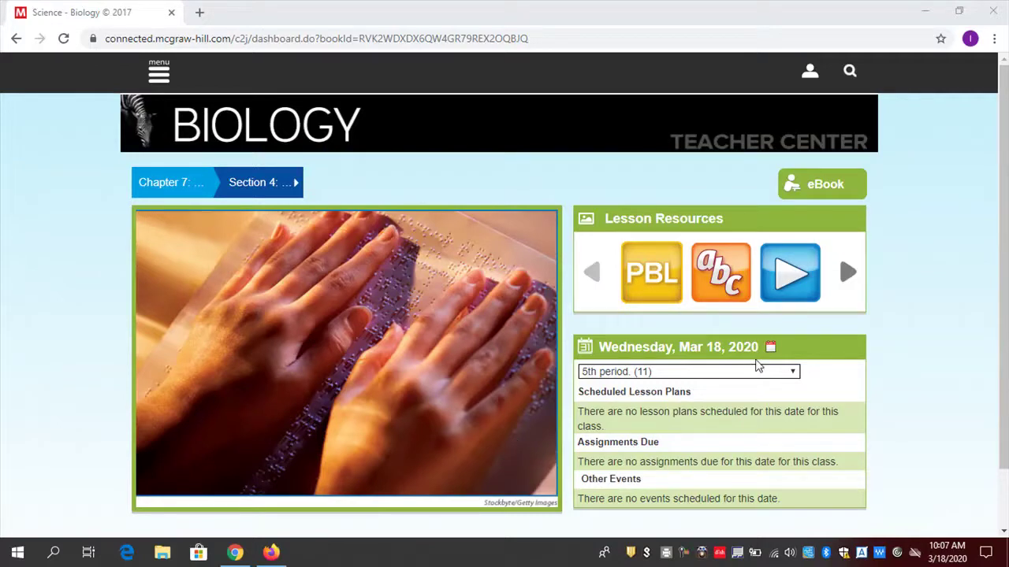
# Open the Biology eBook, leaf back to pages 198-199 and forward to 200-201, and enlarge the page view.
pyautogui.click(799, 190)
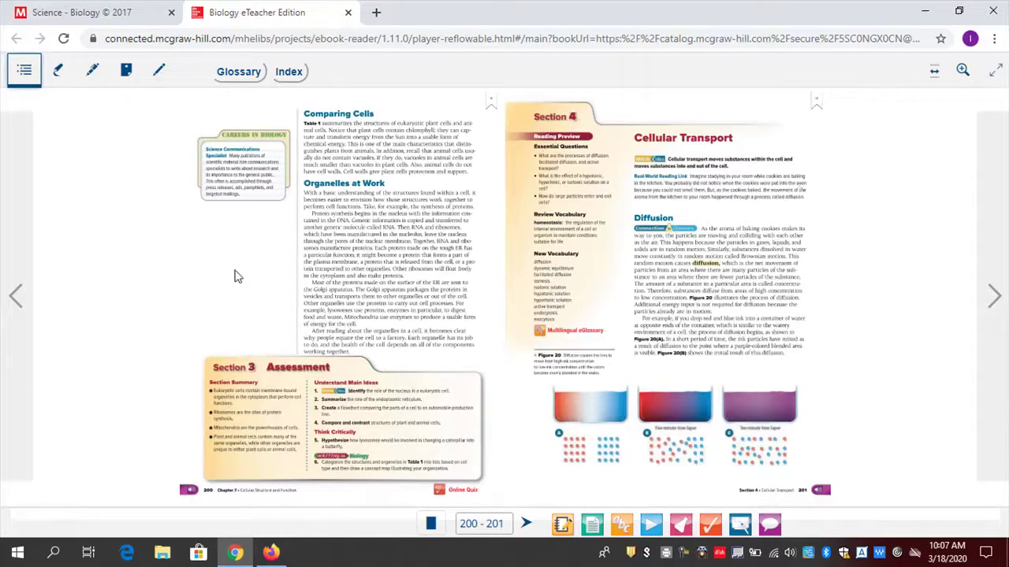
pyautogui.click(18, 305)
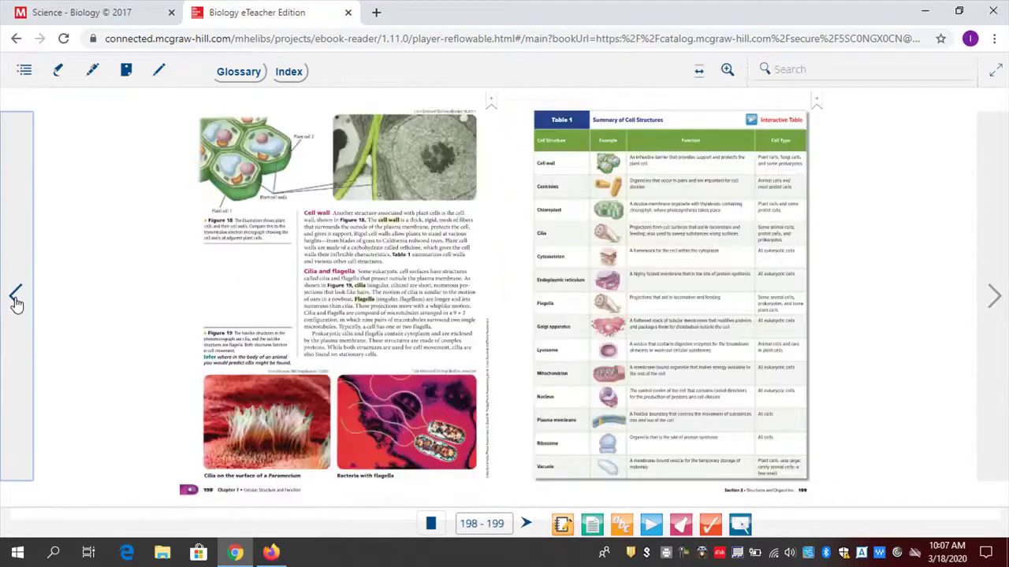
pyautogui.click(992, 308)
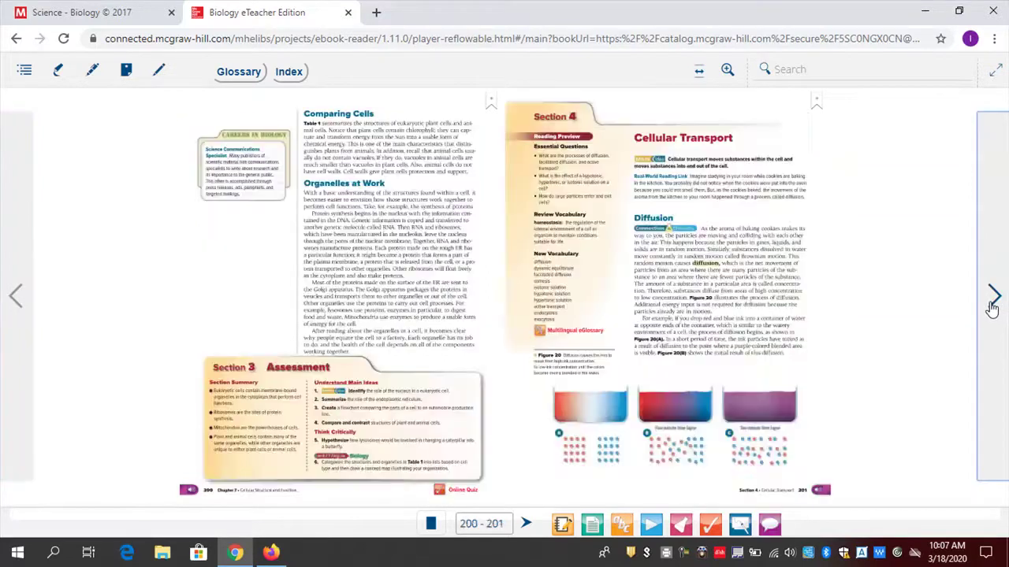
pyautogui.click(727, 70)
pyautogui.moveTo(669, 70)
pyautogui.mouseDown()
pyautogui.moveTo(691, 75)
pyautogui.moveTo(677, 71)
pyautogui.mouseUp()
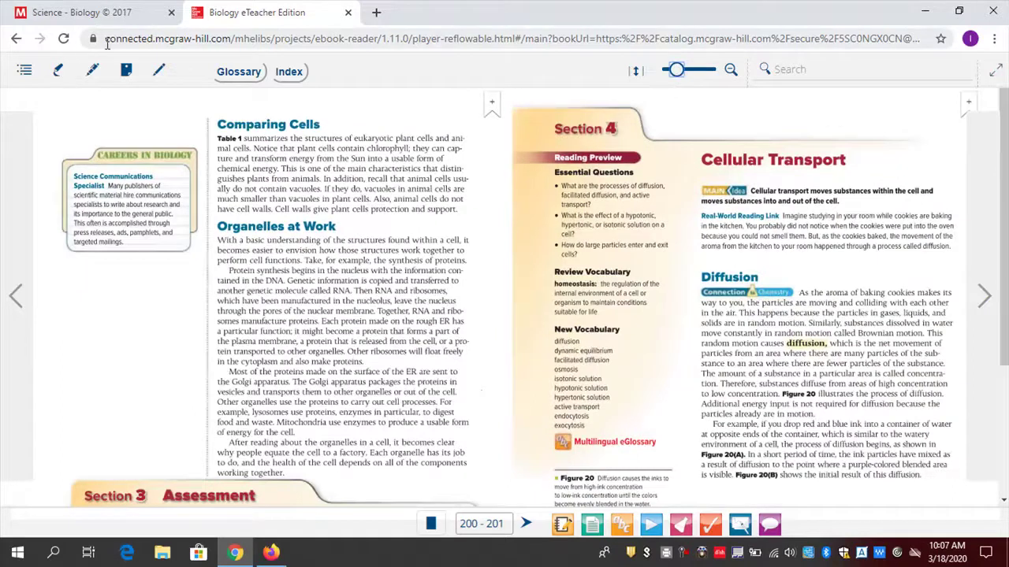
# Highlight most of the paragraph under "Comparing Cells" on page 200 in yellow.
pyautogui.click(58, 70)
pyautogui.moveTo(222, 144)
pyautogui.mouseDown()
pyautogui.moveTo(284, 169)
pyautogui.moveTo(316, 204)
pyautogui.moveTo(377, 230)
pyautogui.mouseUp()
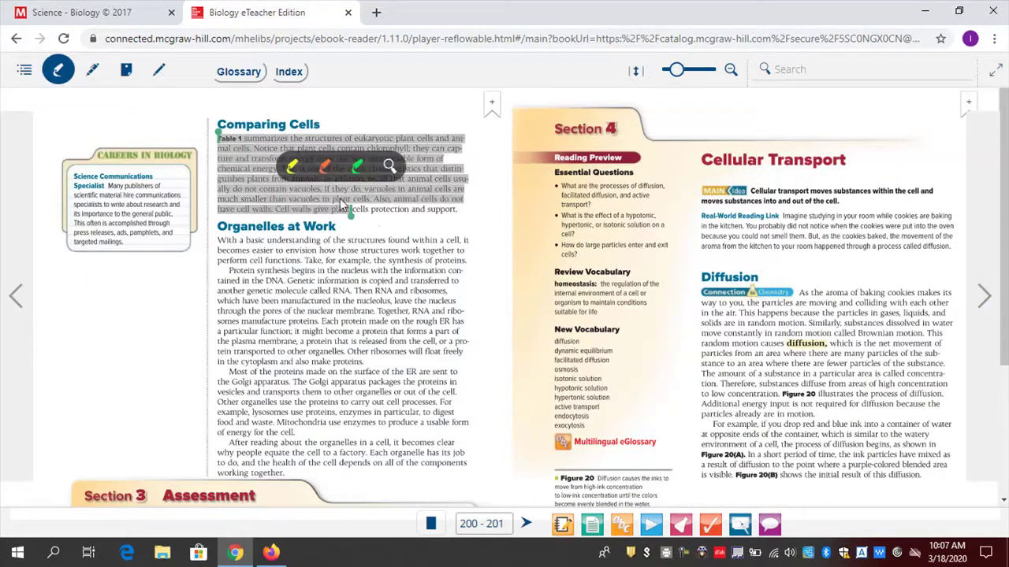
pyautogui.click(292, 169)
# Post a note on the left page reading "TEacher said to read this and be ready for a quiz he will send online.".
pyautogui.click(126, 72)
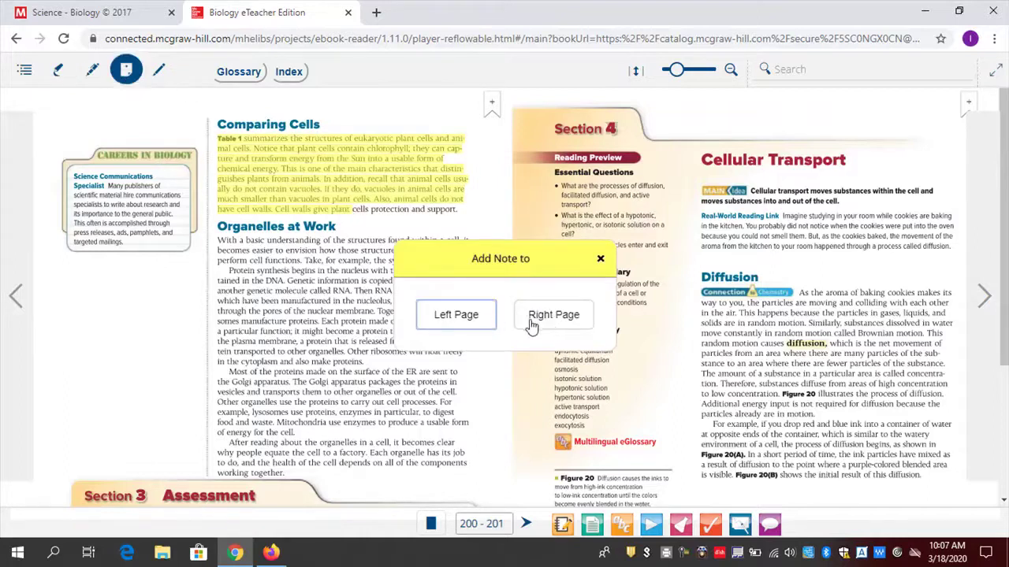
pyautogui.click(468, 325)
pyautogui.write('TEacher said ')
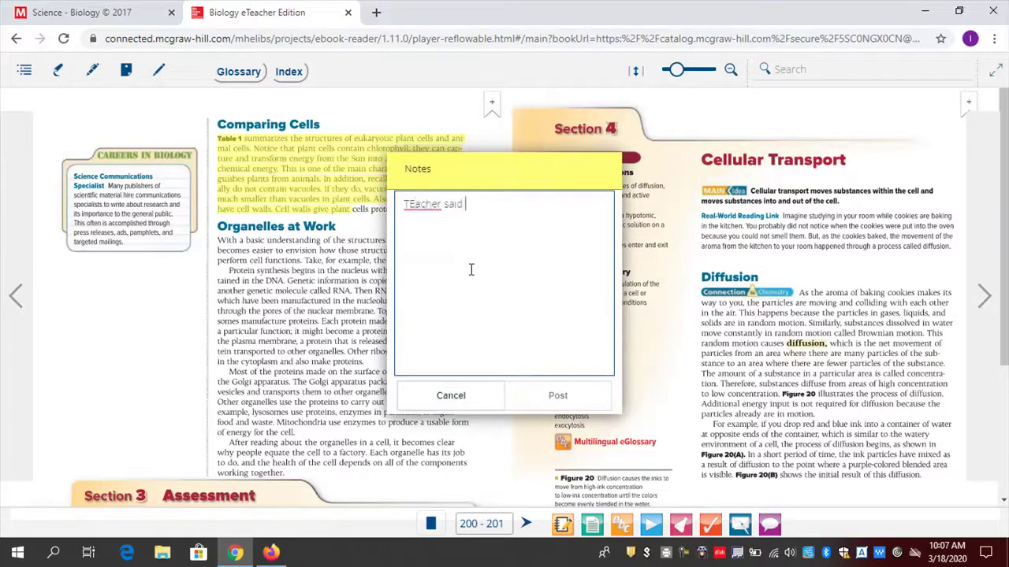
pyautogui.write('to read this and be ready for a que')
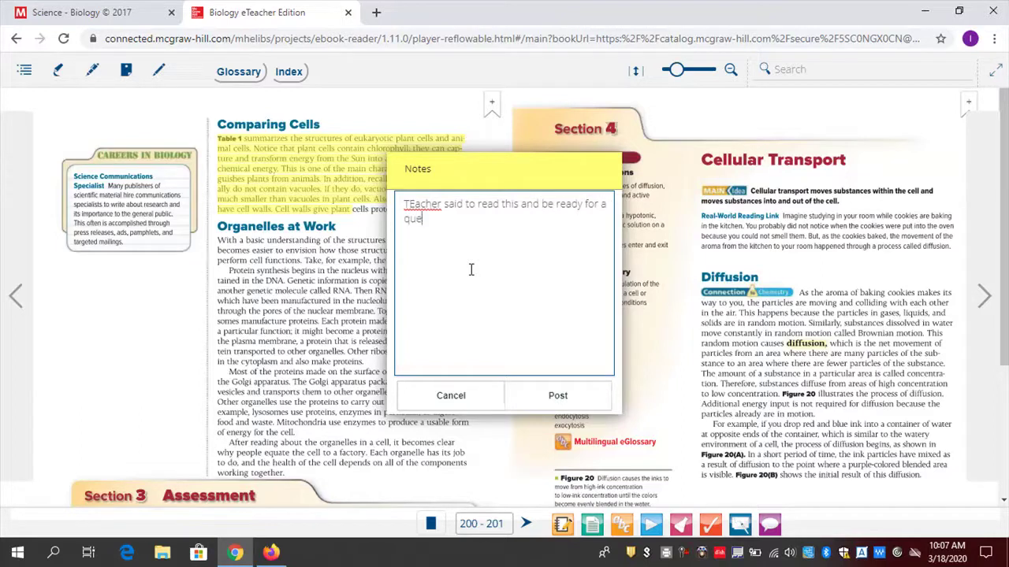
pyautogui.press('BackSpace')
pyautogui.write('iz he will send online')
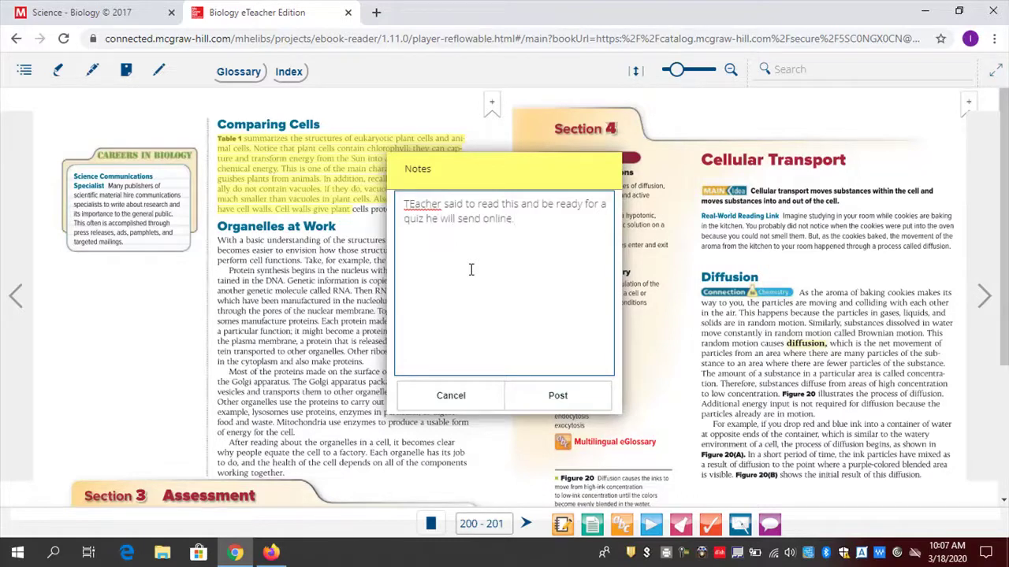
pyautogui.click(562, 404)
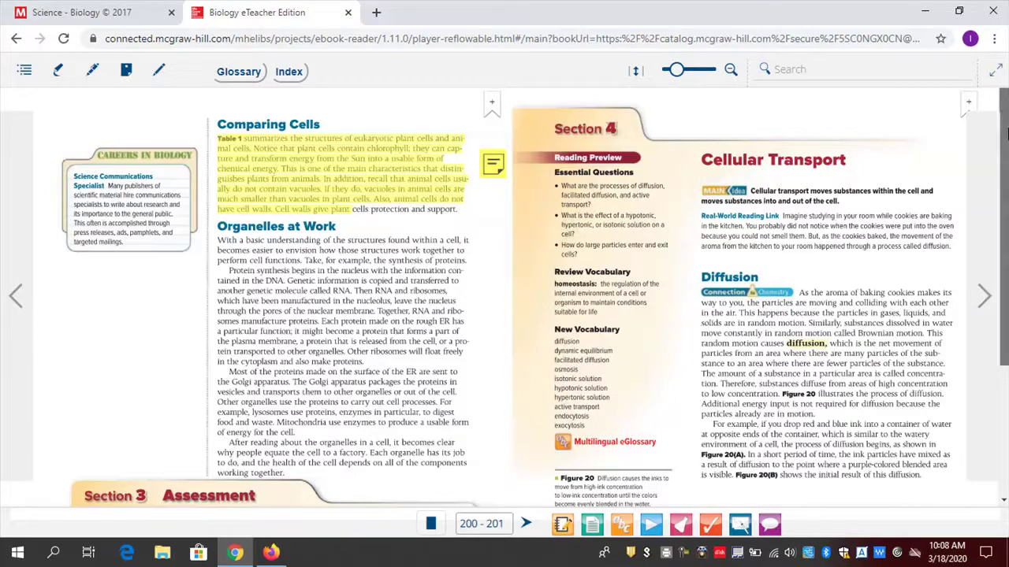
pyautogui.scroll(-2, 1006, 134)
pyautogui.scroll(-1, 1004, 158)
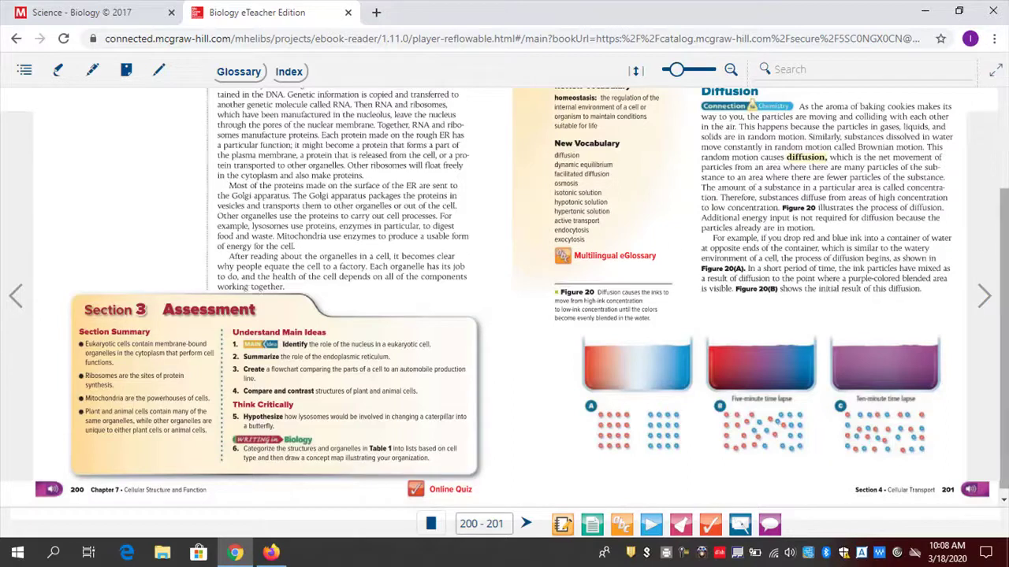
pyautogui.scroll(3, 1004, 139)
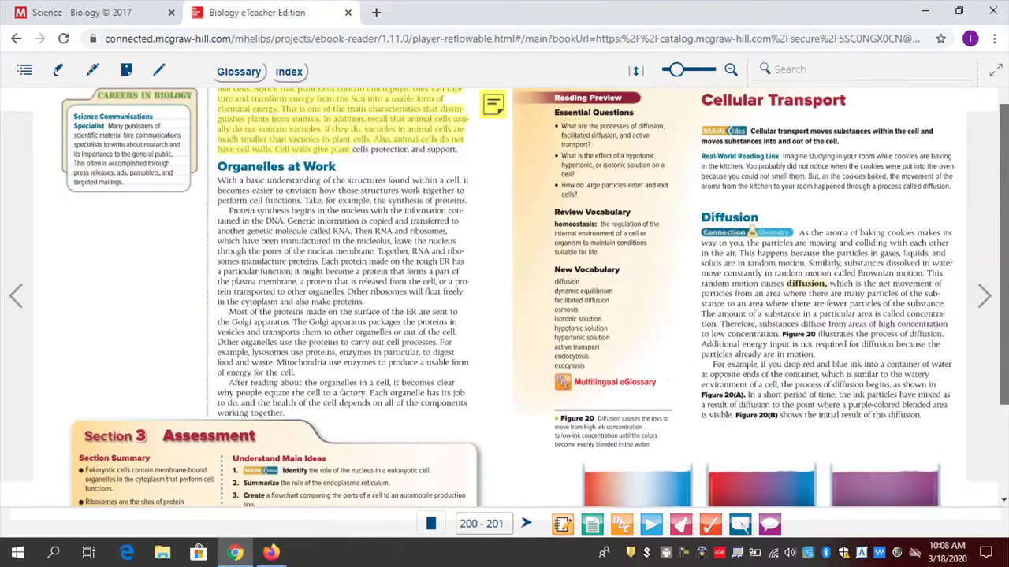
pyautogui.scroll(1, 1005, 139)
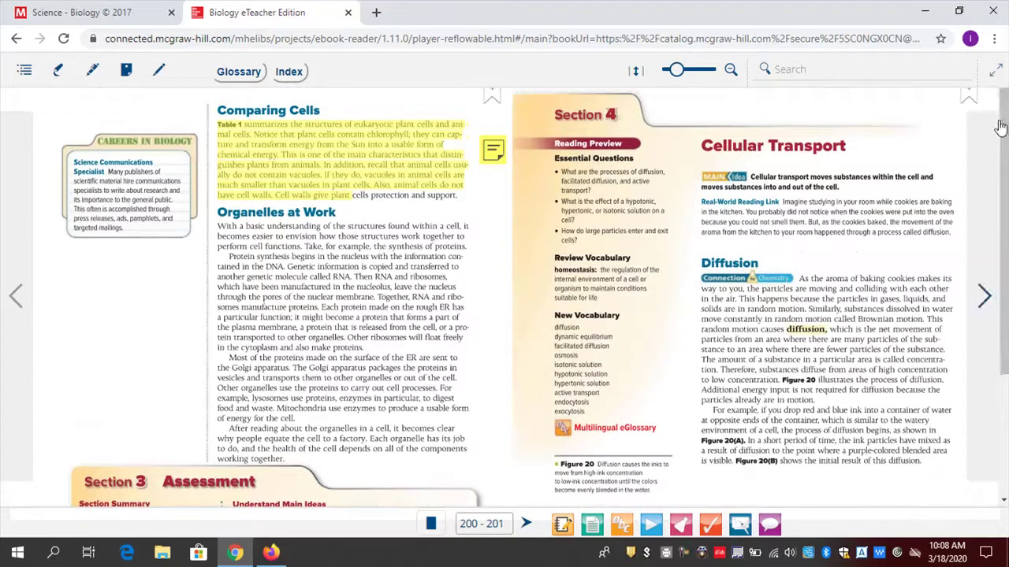
# Jump to the opening pages of Chapter 5, Biodiversity and Conservation, in the eBook.
pyautogui.click(24, 70)
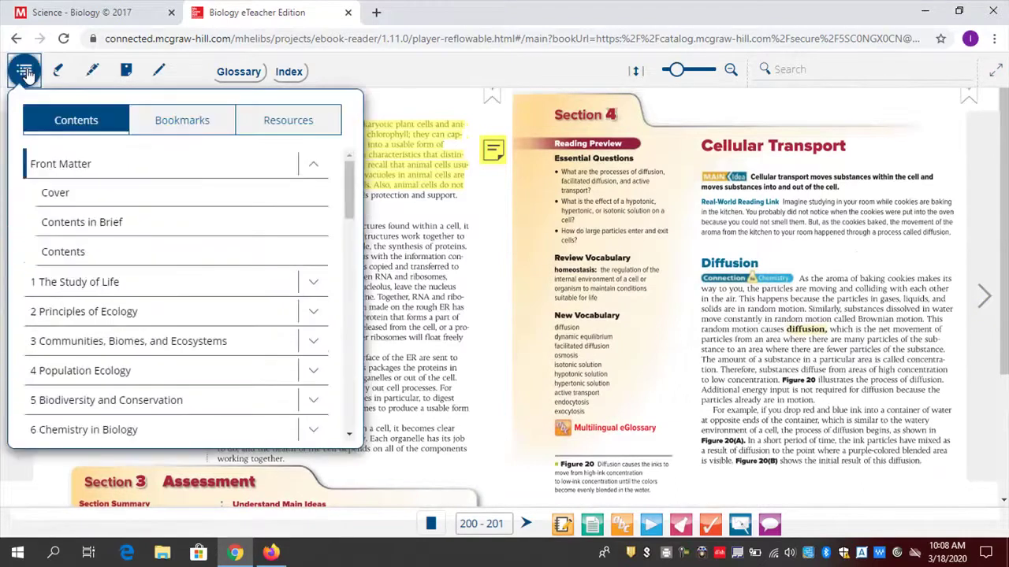
pyautogui.moveTo(355, 186); pyautogui.dragTo(354, 235)
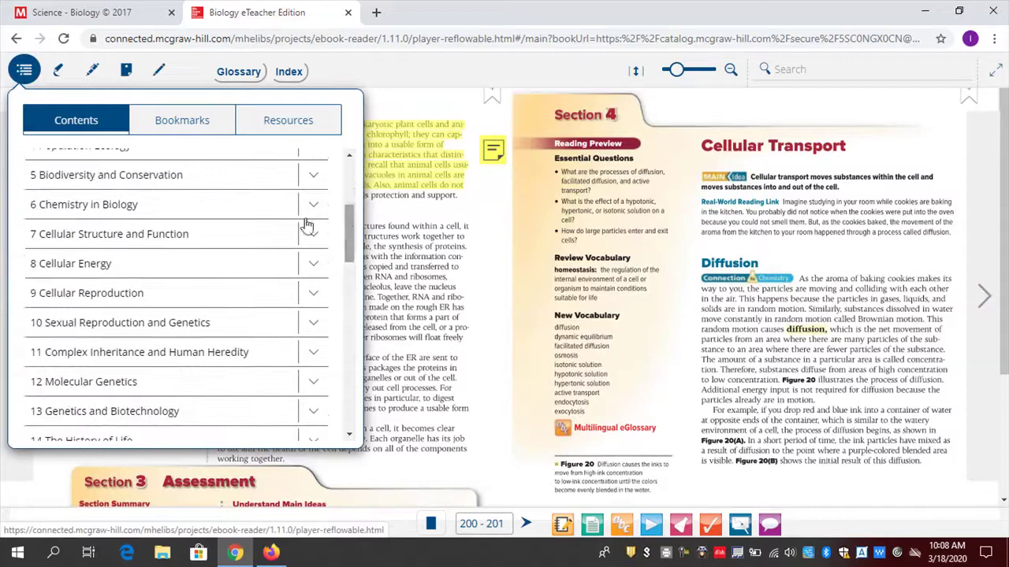
pyautogui.click(108, 180)
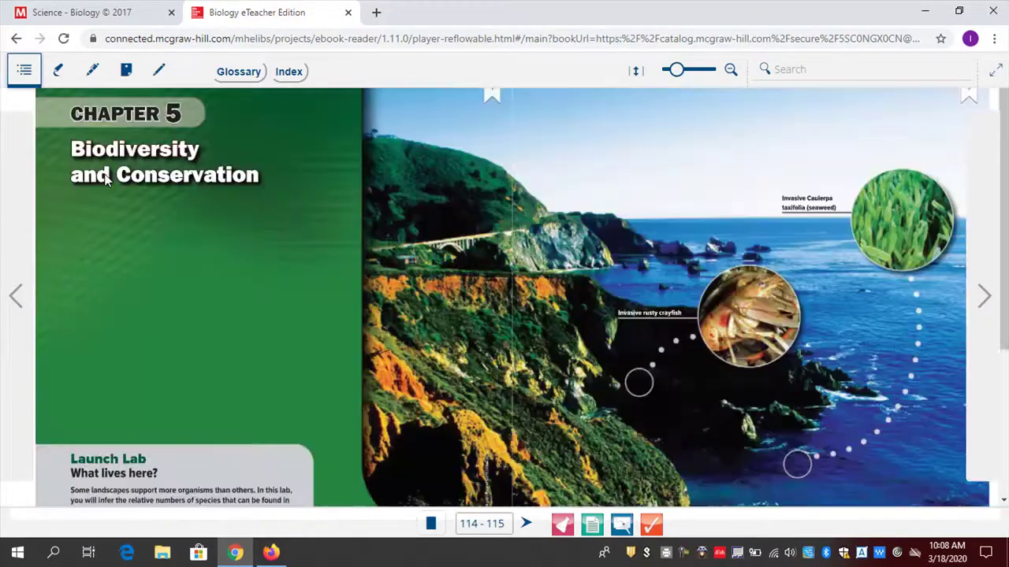
# Leaf back through the test practice and Chapter 4 assessment pages to the Chapter 4 Study Guide on pages 108-109.
pyautogui.click(18, 309)
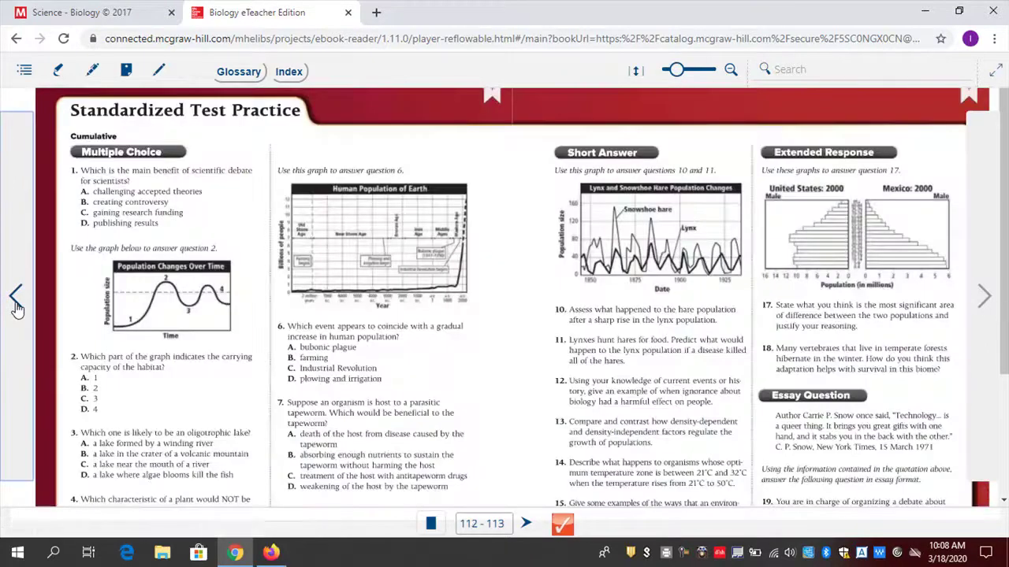
pyautogui.click(17, 309)
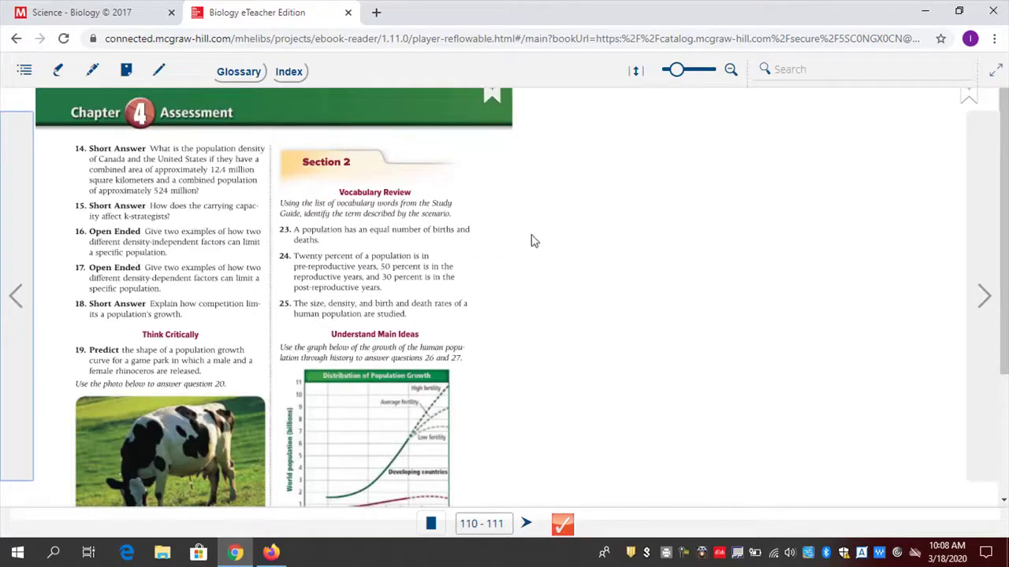
pyautogui.click(16, 299)
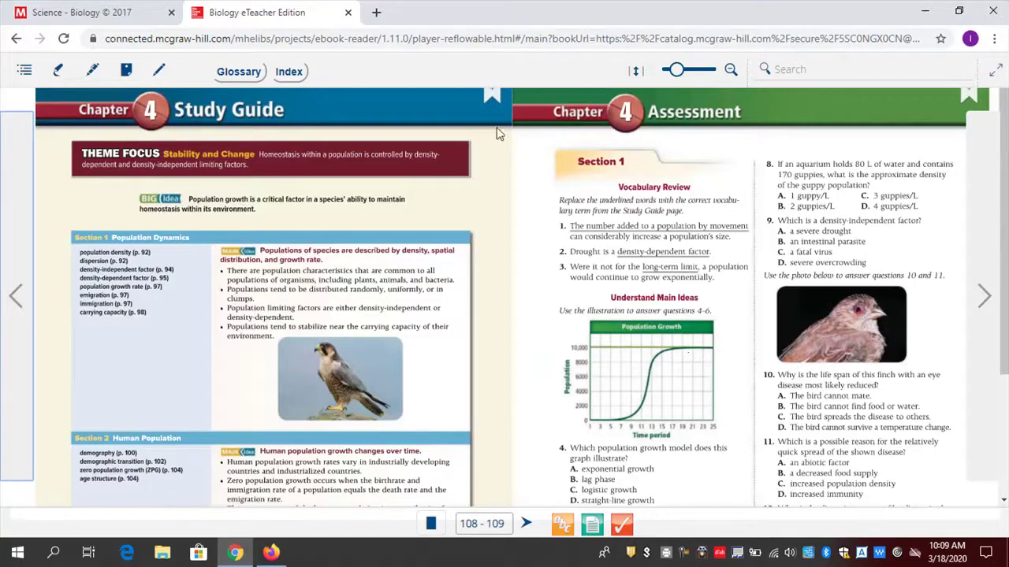
# Close the eBook and launch the Biology © 2017 class from the student's class list in Firefox.
pyautogui.click(347, 15)
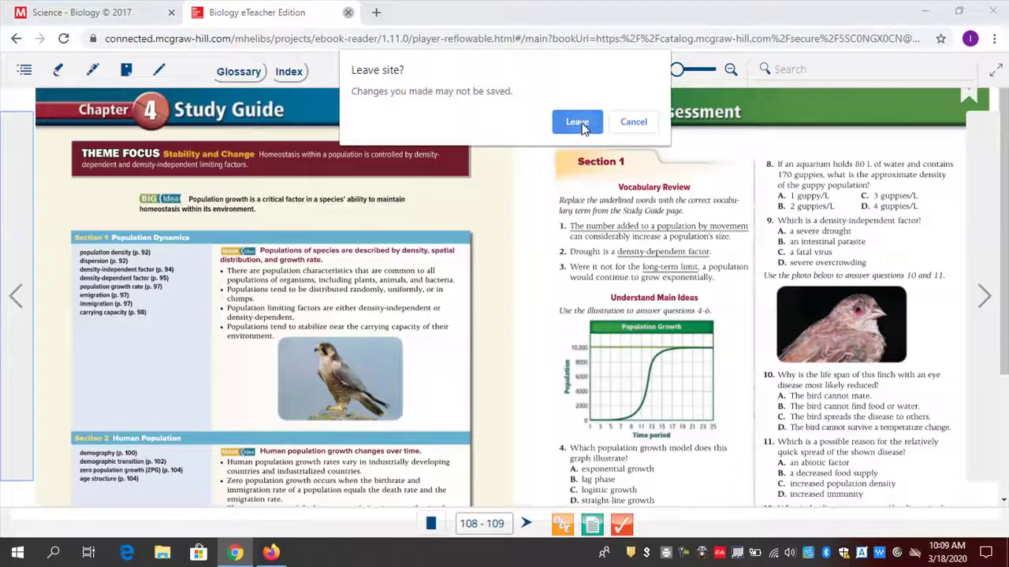
pyautogui.click(578, 123)
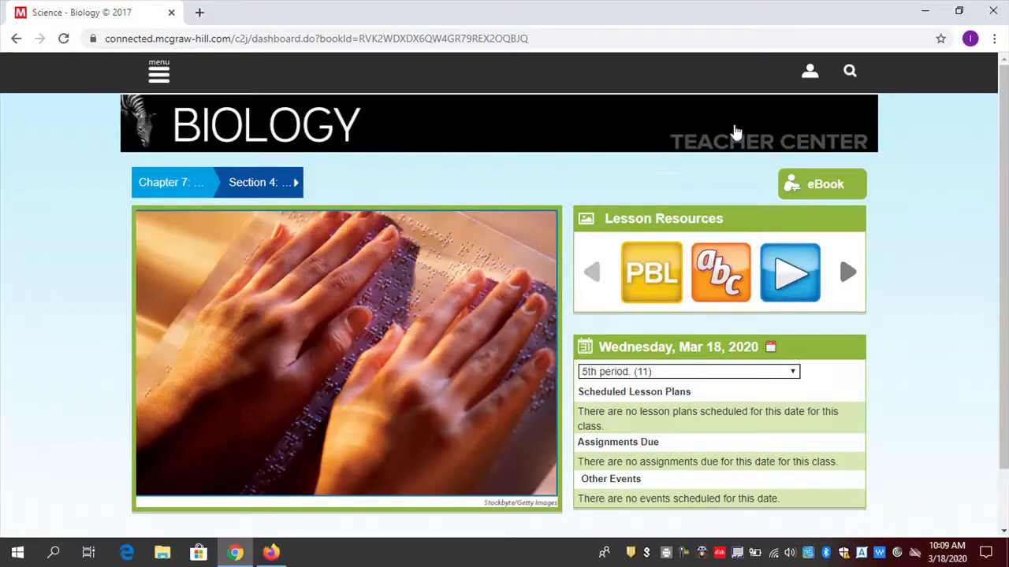
pyautogui.click(271, 554)
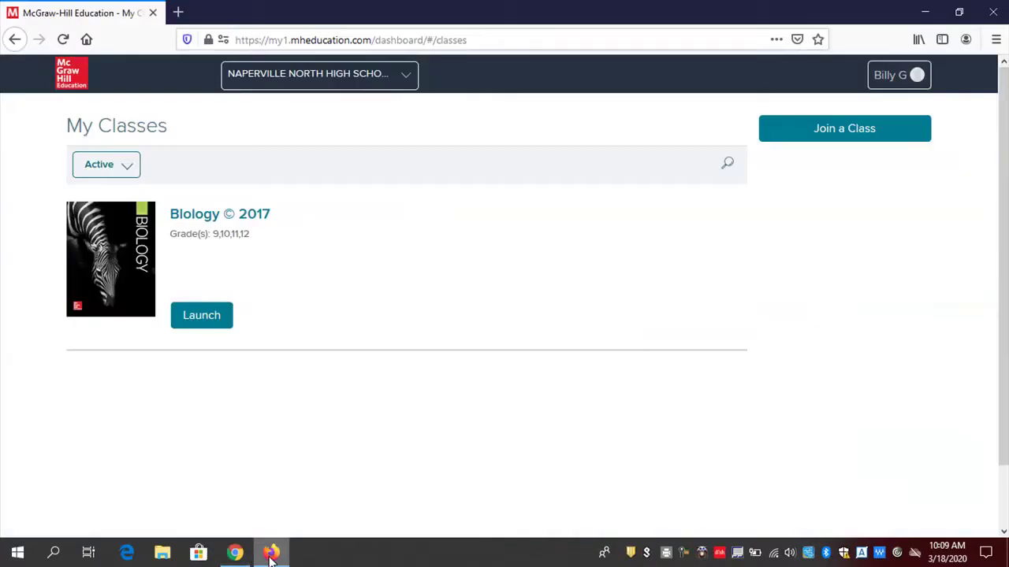
pyautogui.click(100, 258)
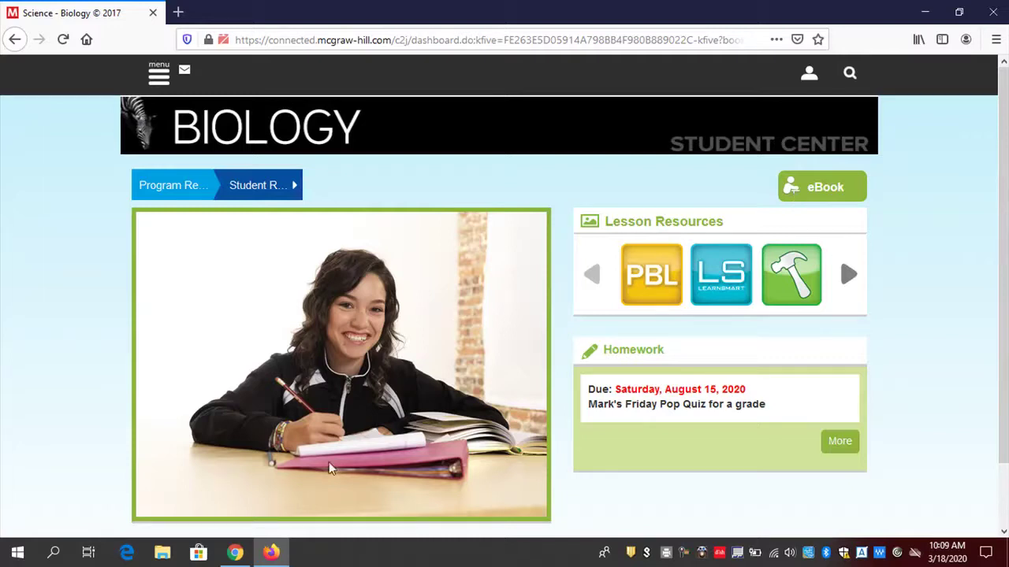
# Switch back to the Teacher Center in Chrome, open its resource library and list the Program Resources.
pyautogui.click(235, 555)
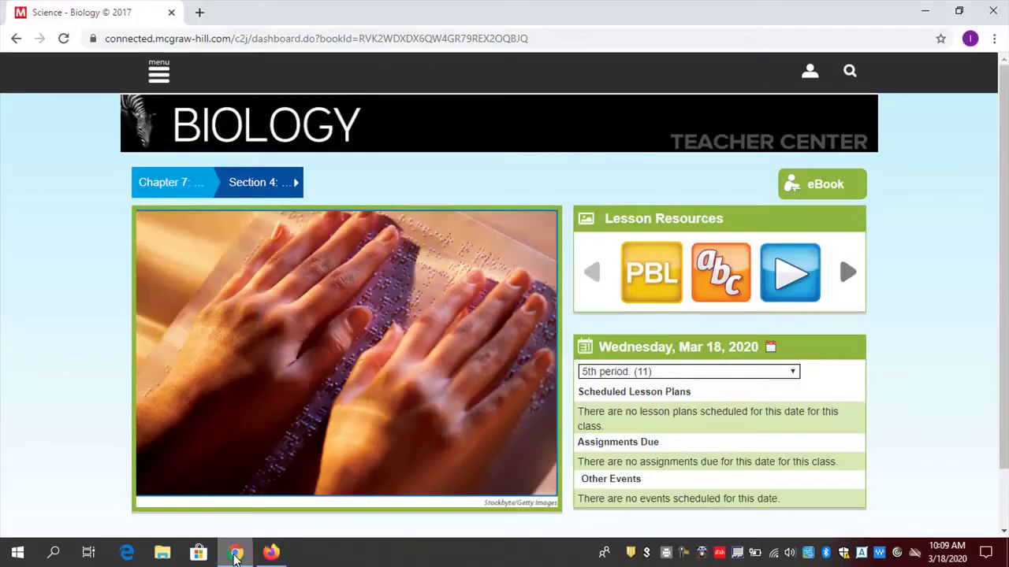
pyautogui.click(160, 74)
pyautogui.click(189, 173)
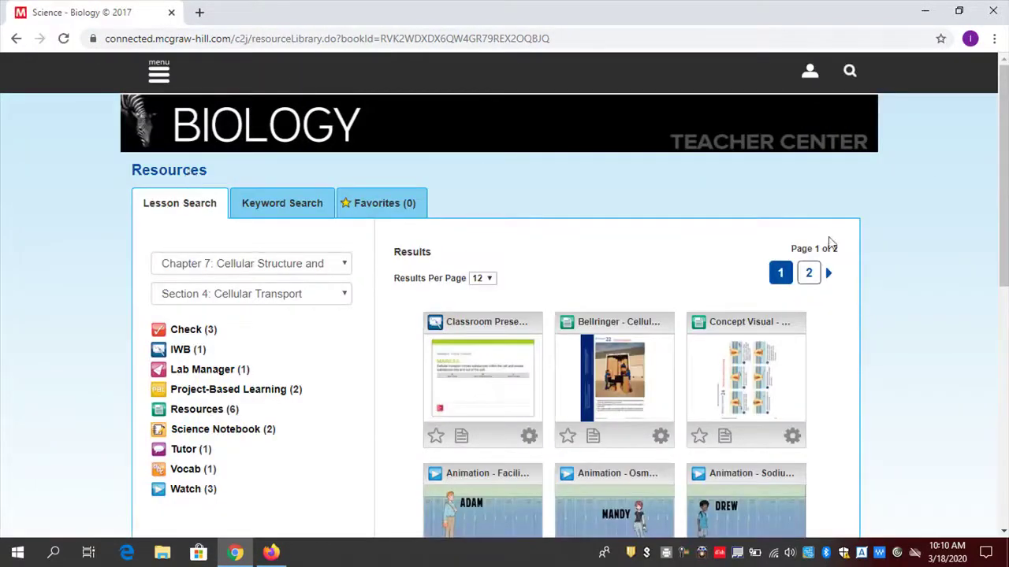
pyautogui.scroll(-1, 365, 239)
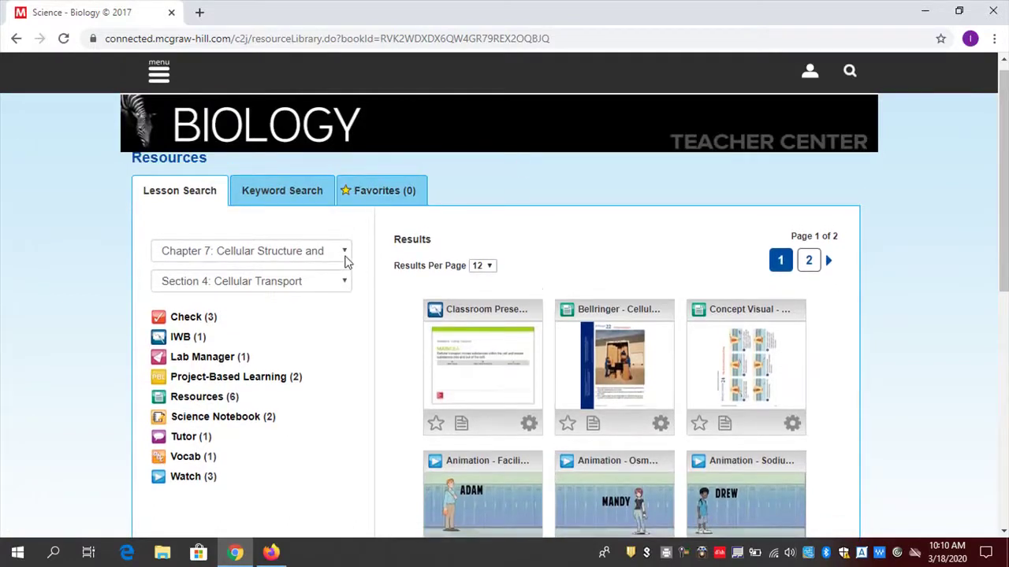
pyautogui.click(344, 252)
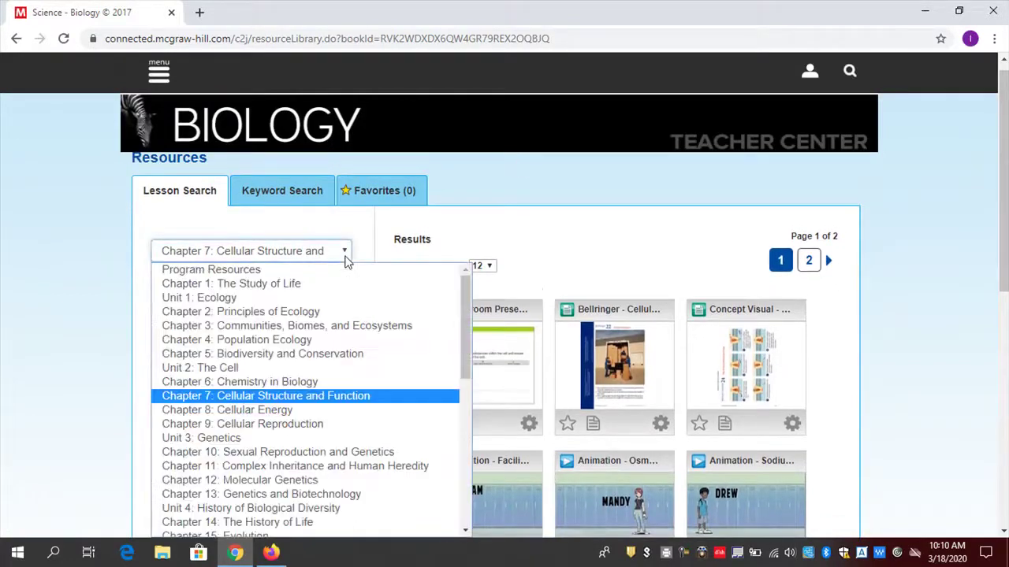
pyautogui.click(261, 272)
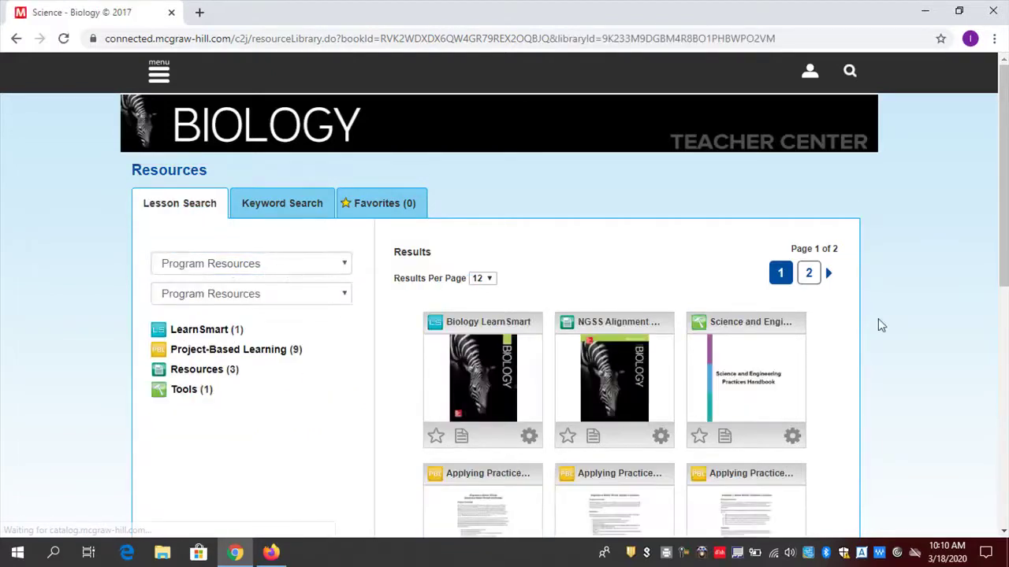
# Open the Applying Practices project document "Analyze a Major Global Challenge" from the Program Resources results.
pyautogui.scroll(-1, 556, 228)
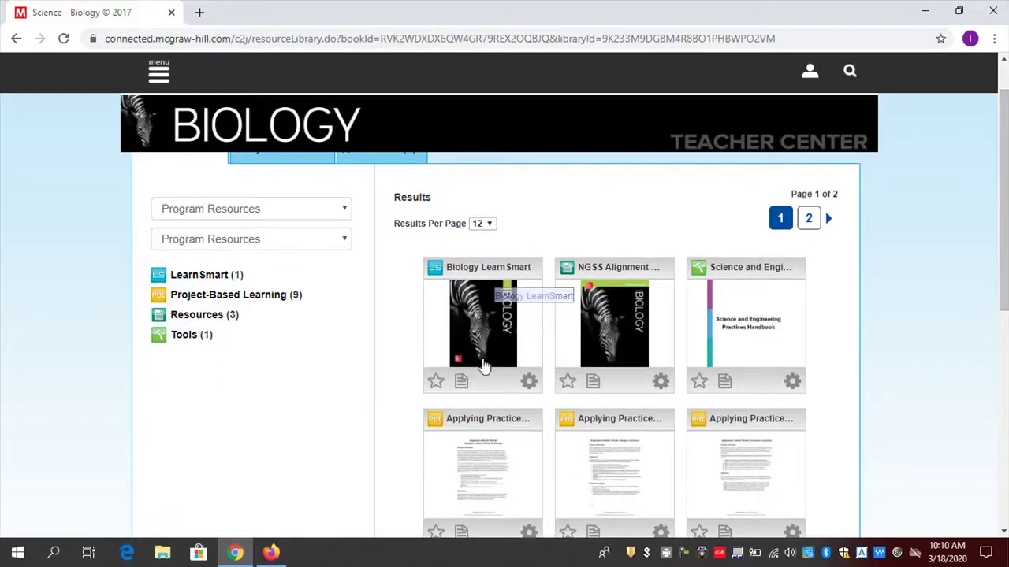
pyautogui.scroll(-5, 985, 315)
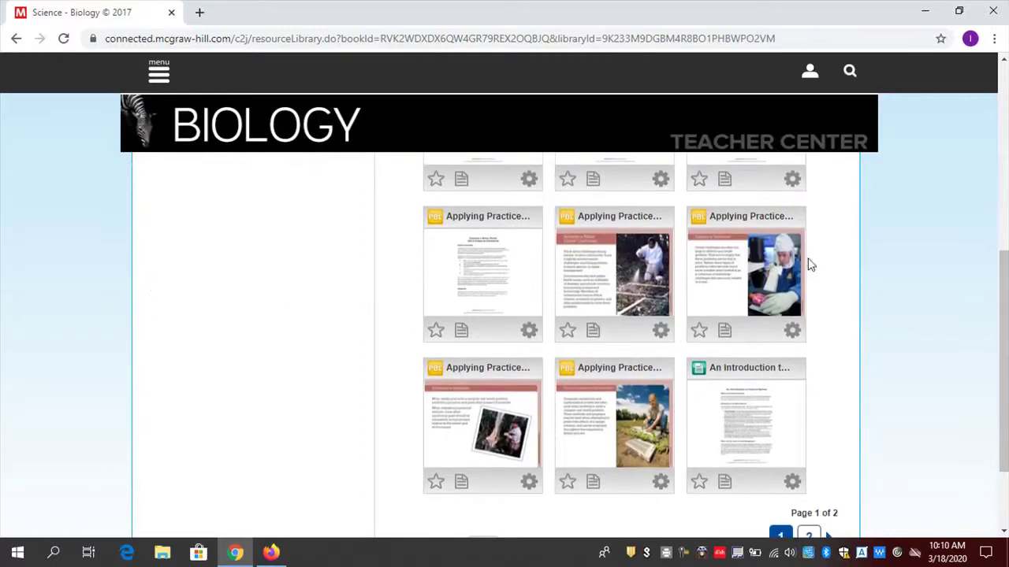
pyautogui.moveTo(1006, 319); pyautogui.dragTo(1005, 313)
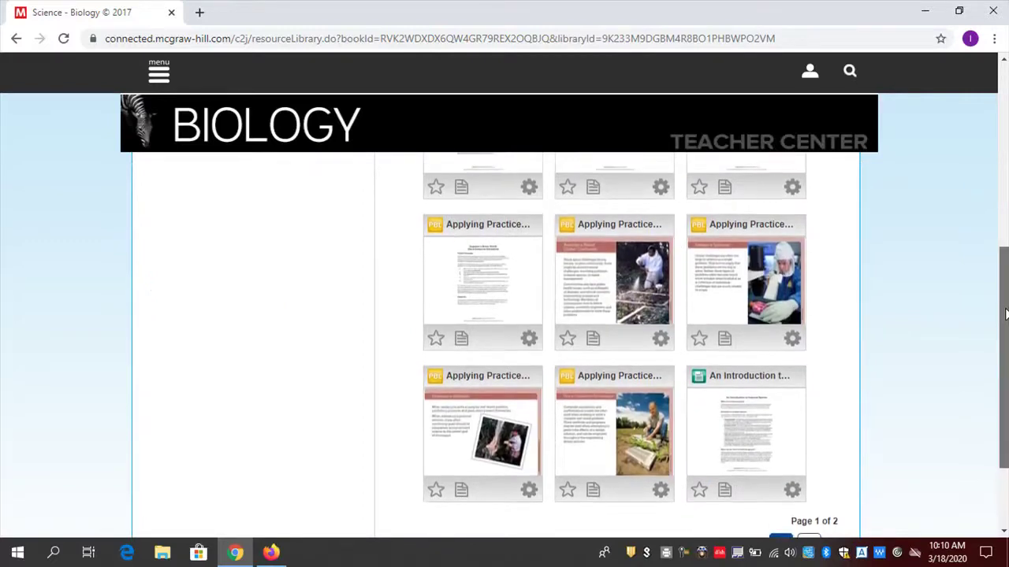
pyautogui.click(579, 293)
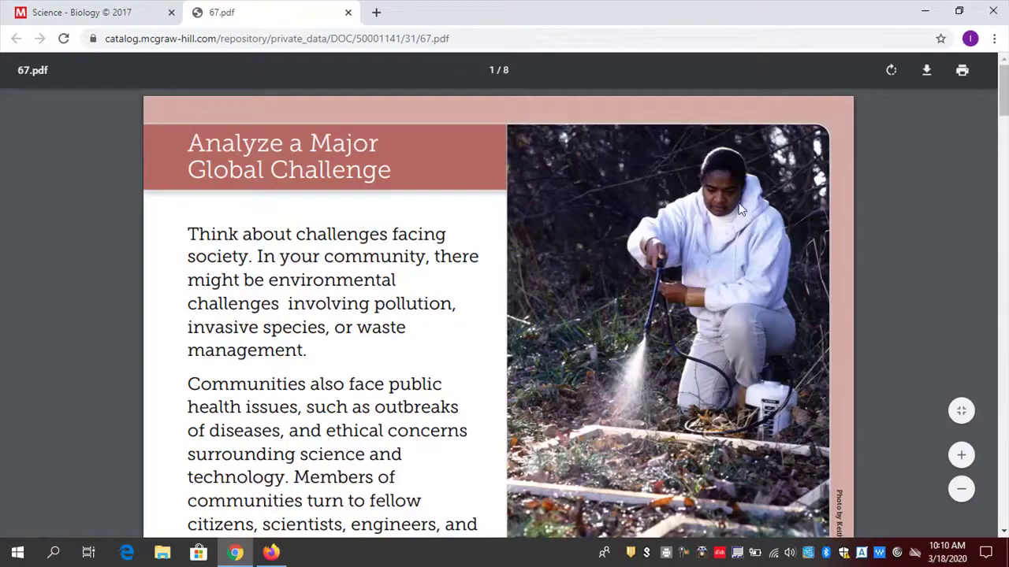
# Look through the "Analyze a Major Global Challenge" PDF as far as the Engineering Design Loop on page 5 and return to page 1.
pyautogui.click(1005, 130)
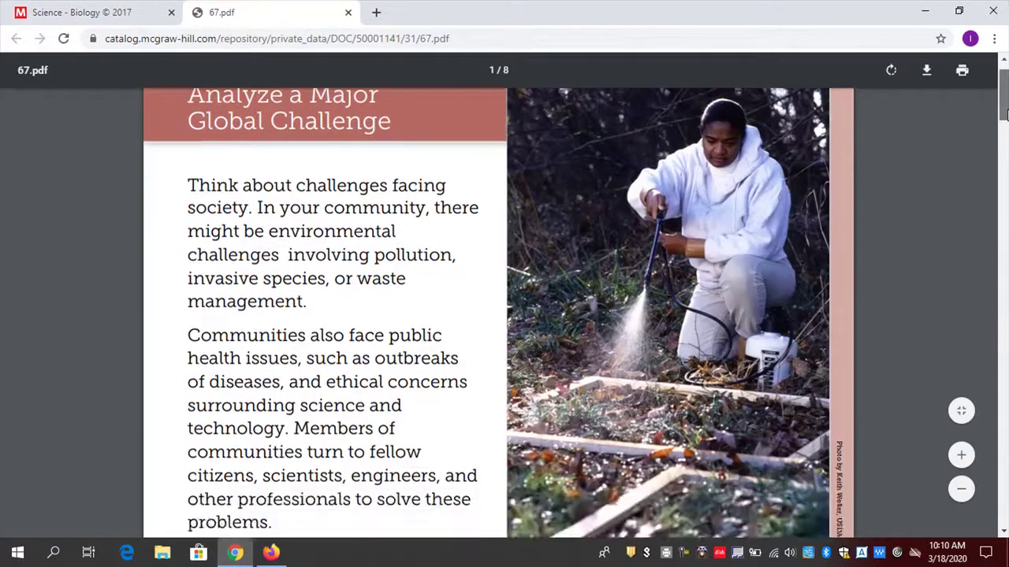
pyautogui.moveTo(1004, 141); pyautogui.dragTo(1003, 345)
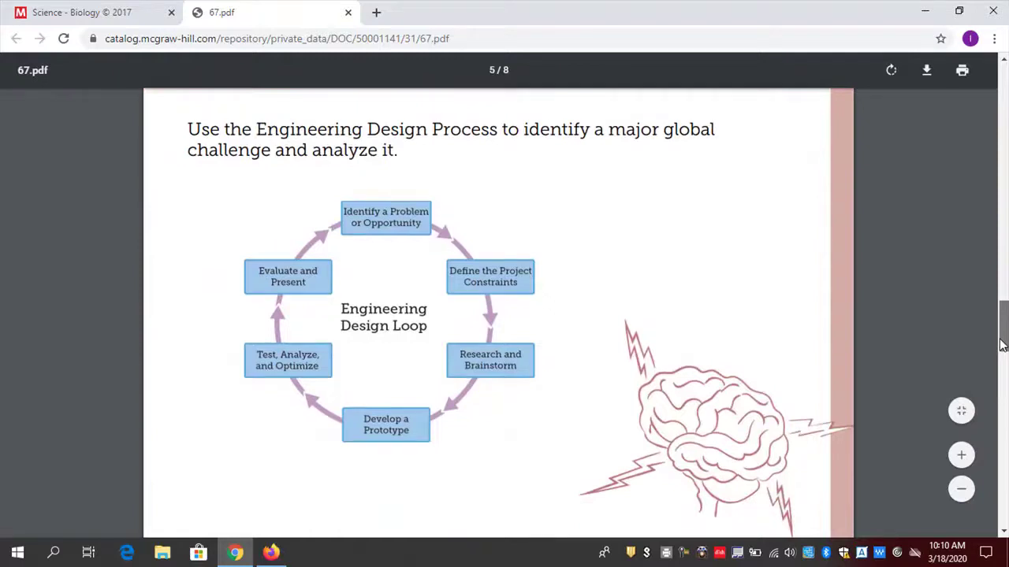
pyautogui.moveTo(1002, 345); pyautogui.dragTo(1002, 142)
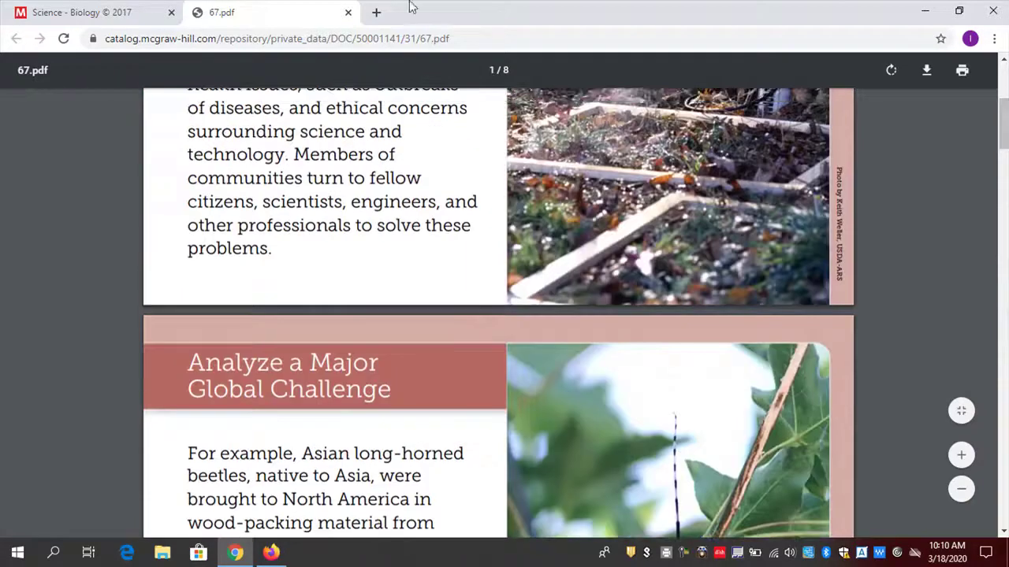
# Close the PDF, check the options available for the "Analyze a Major Global Challenge" resource, including assigning it, and dismiss them.
pyautogui.click(349, 14)
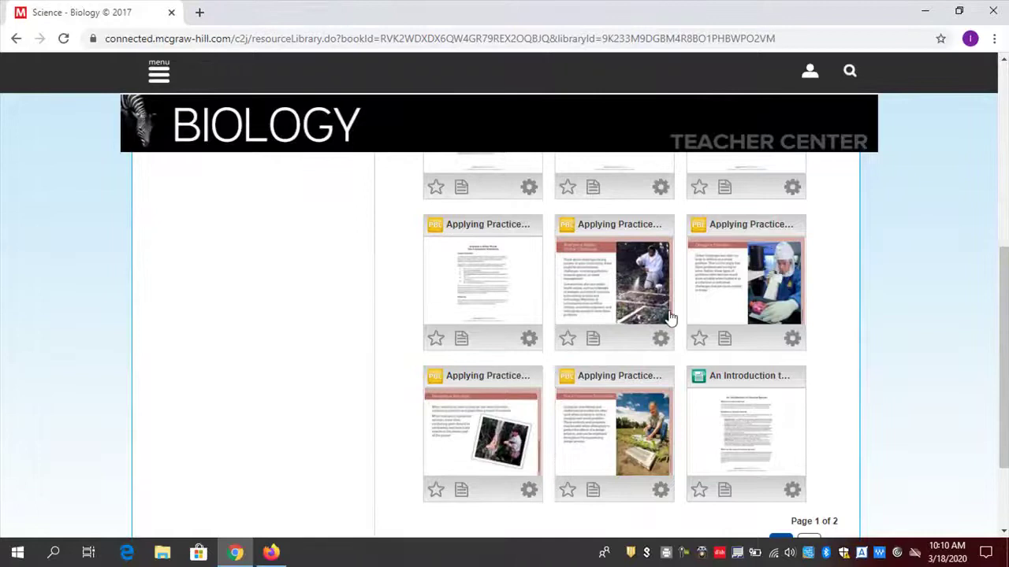
pyautogui.click(660, 338)
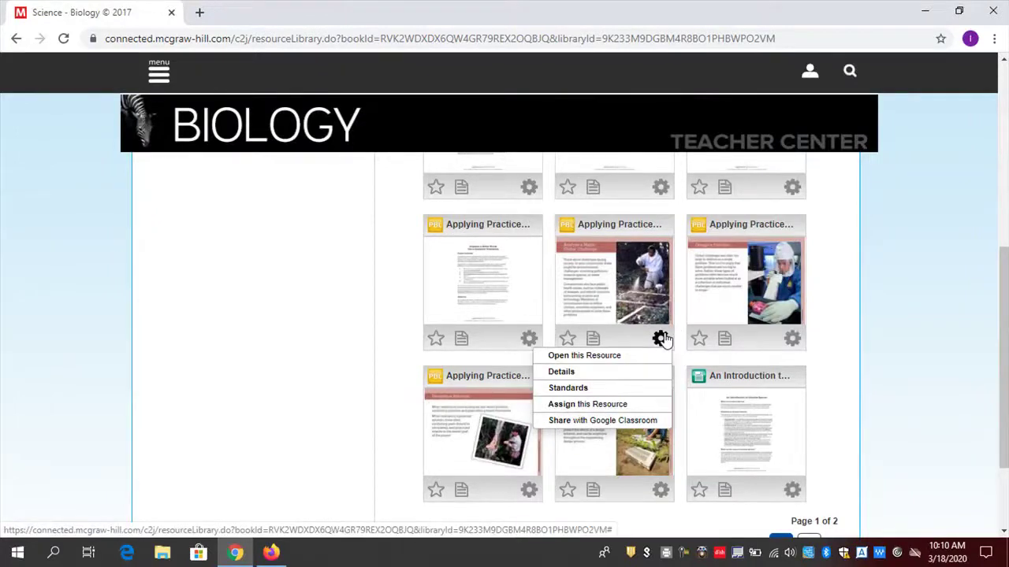
pyautogui.click(870, 230)
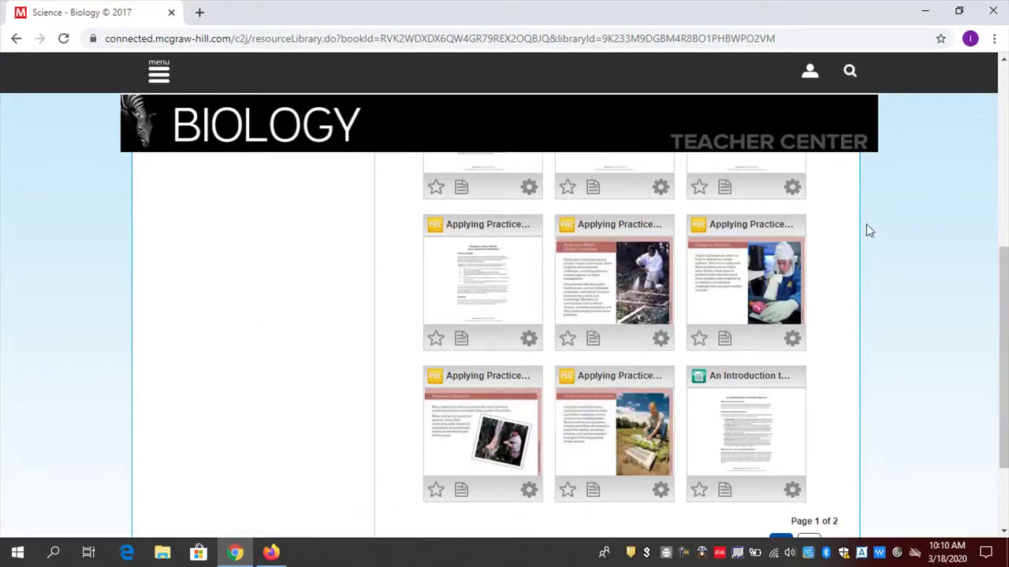
pyautogui.click(661, 339)
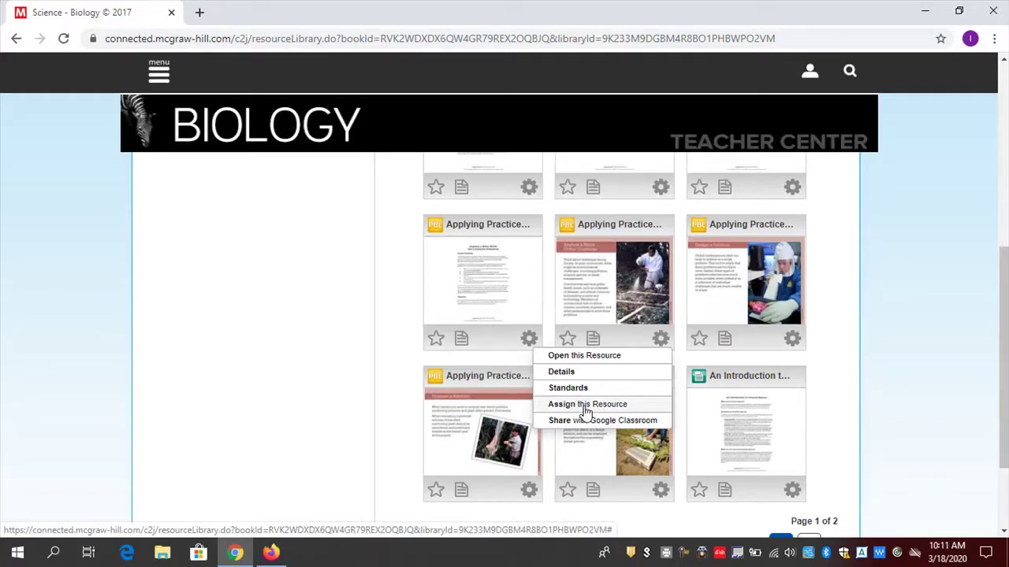
pyautogui.click(264, 223)
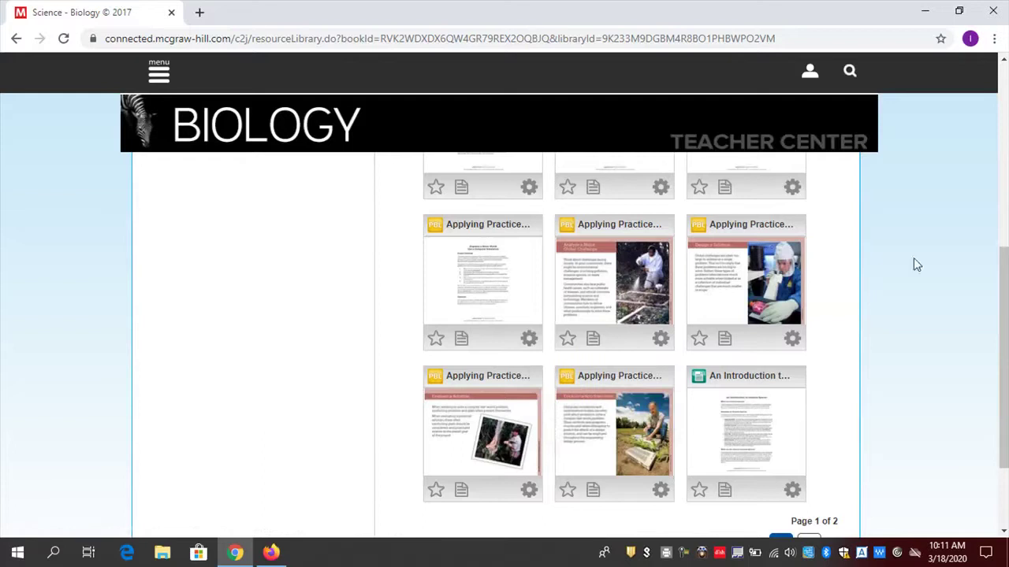
# List the lesson resources for Unit 2: The Cell instead of the Program Resources.
pyautogui.moveTo(1005, 252); pyautogui.dragTo(1004, 72)
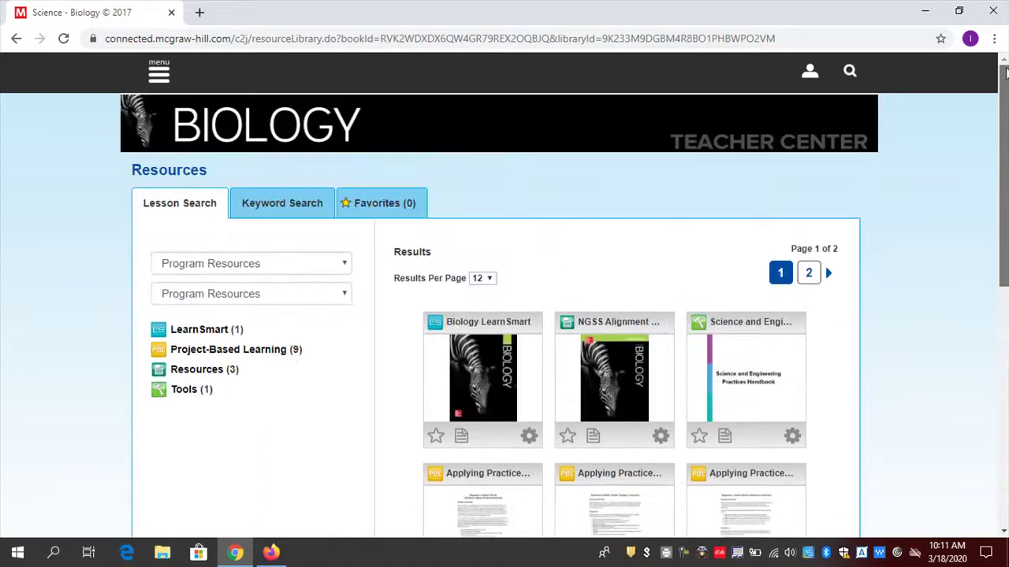
pyautogui.click(345, 268)
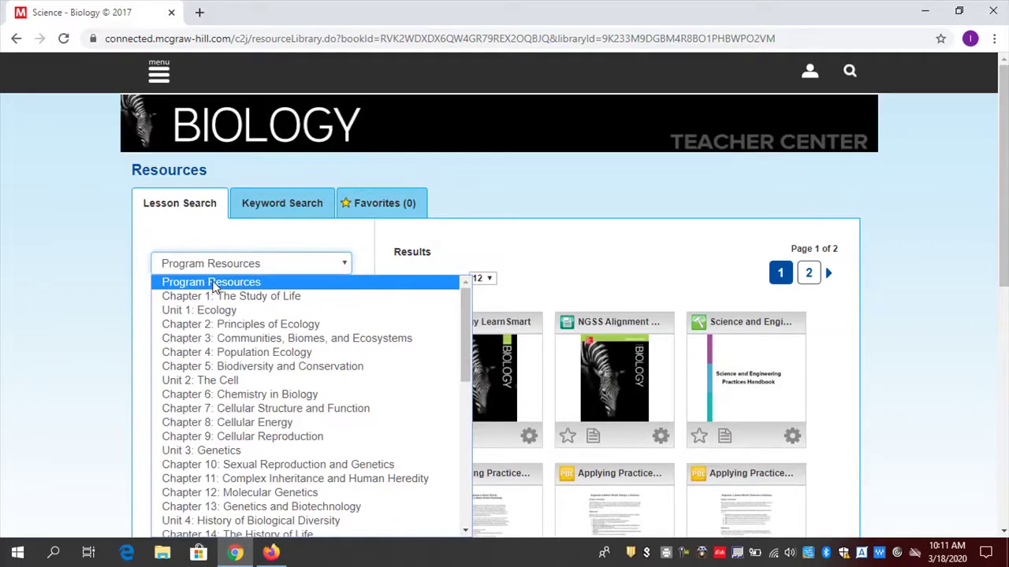
pyautogui.click(351, 271)
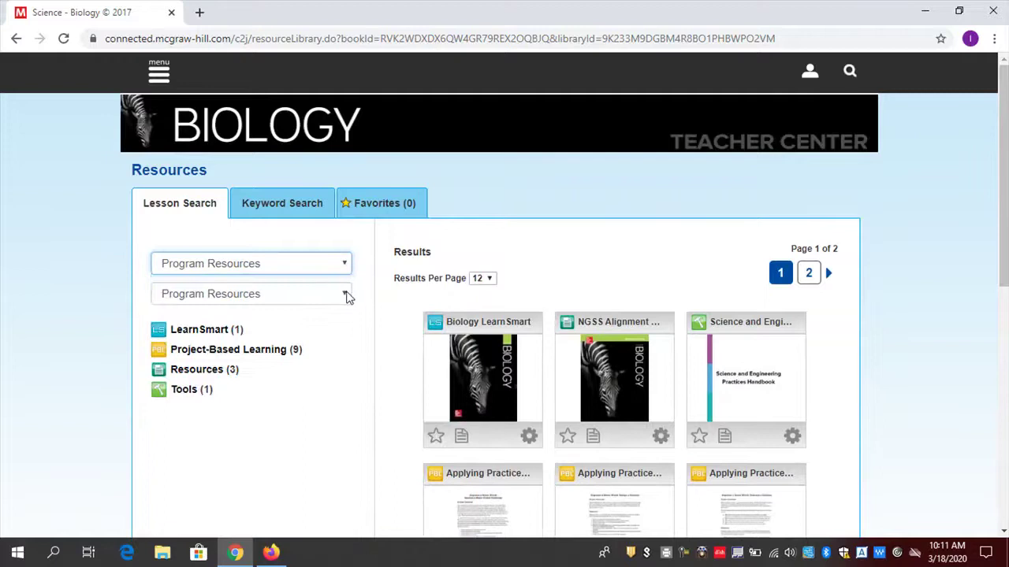
pyautogui.click(347, 269)
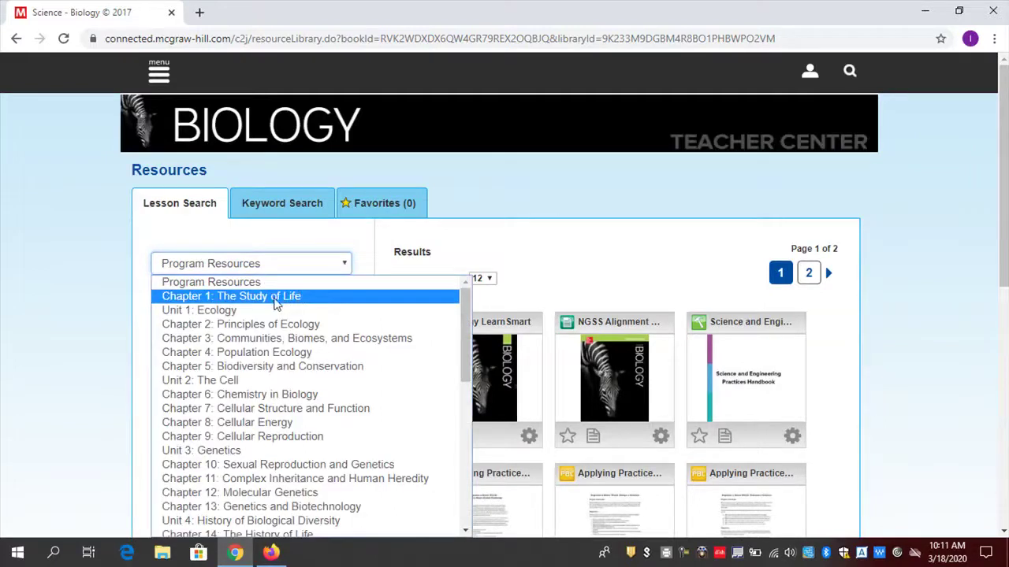
pyautogui.click(231, 381)
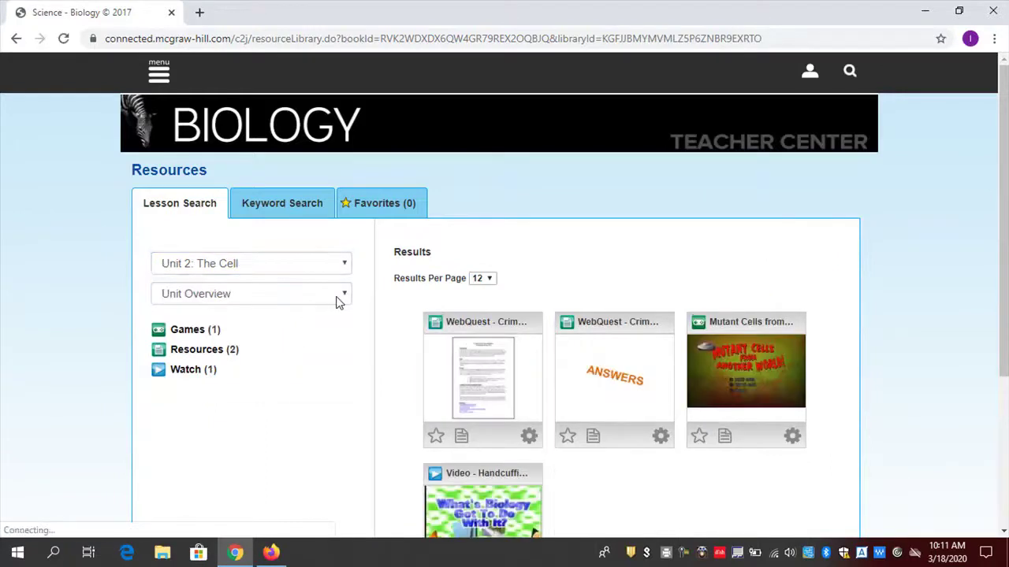
# Open the Crime Scene Investigators WebQuest document and look through page 1 down to its Resources links.
pyautogui.scroll(-1, 487, 306)
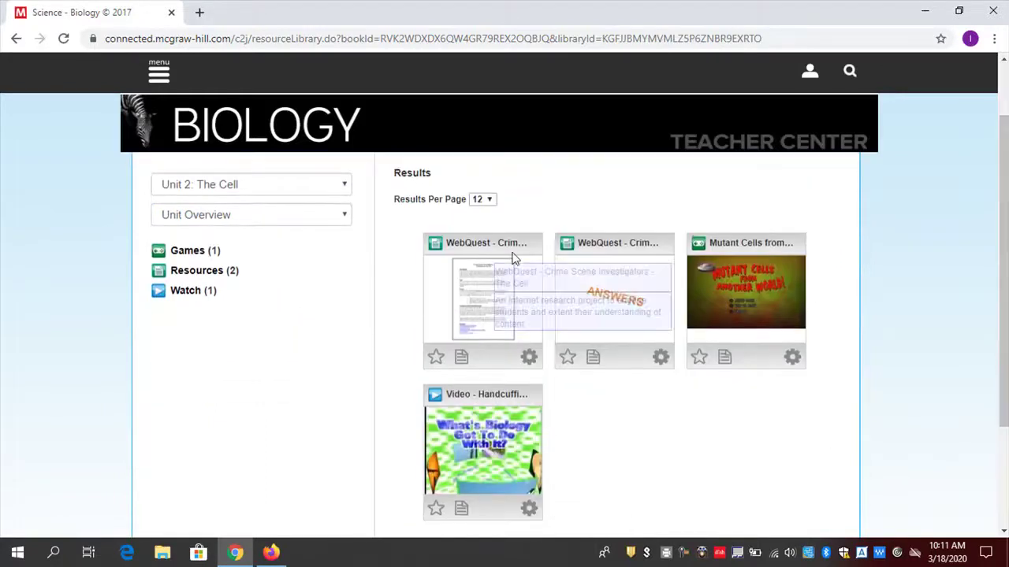
pyautogui.click(486, 306)
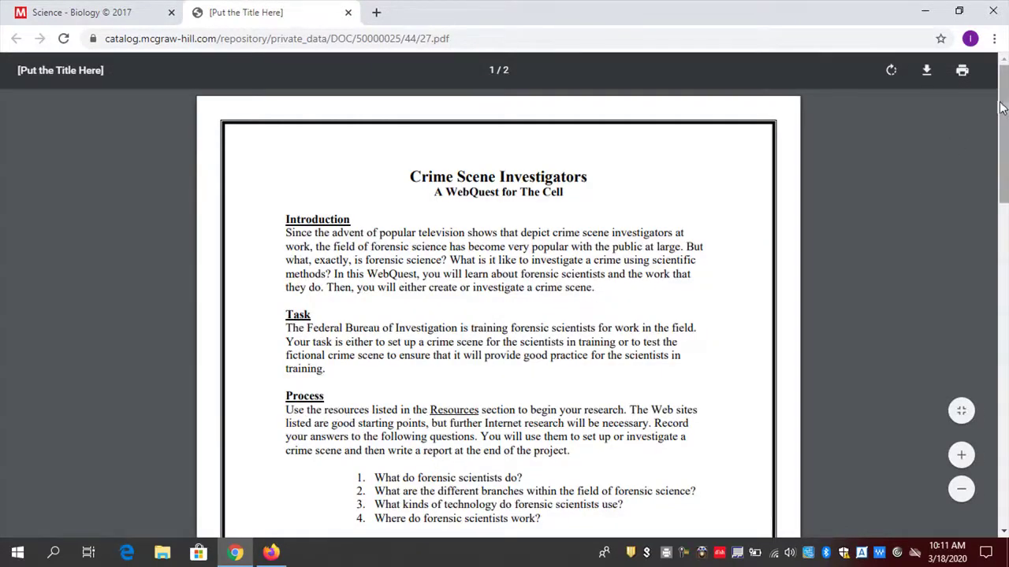
pyautogui.moveTo(1004, 106); pyautogui.dragTo(1004, 111)
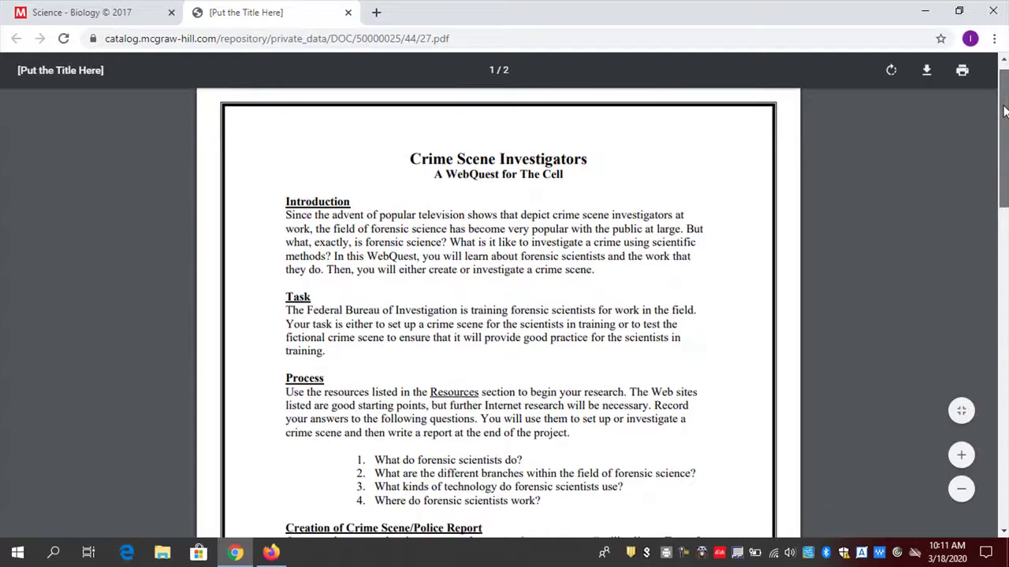
pyautogui.scroll(-5, 478, 262)
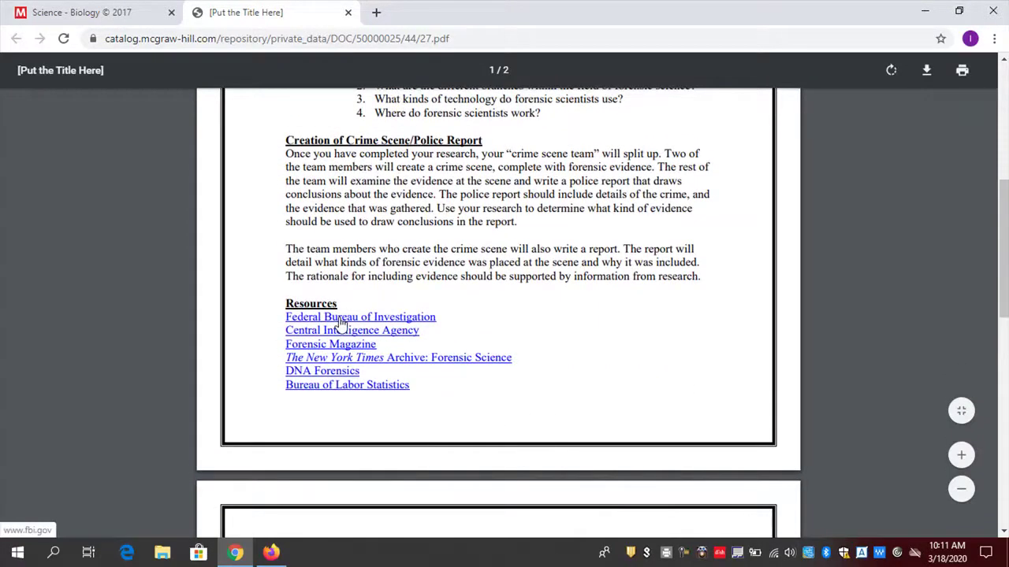
pyautogui.moveTo(1004, 268); pyautogui.dragTo(1006, 130)
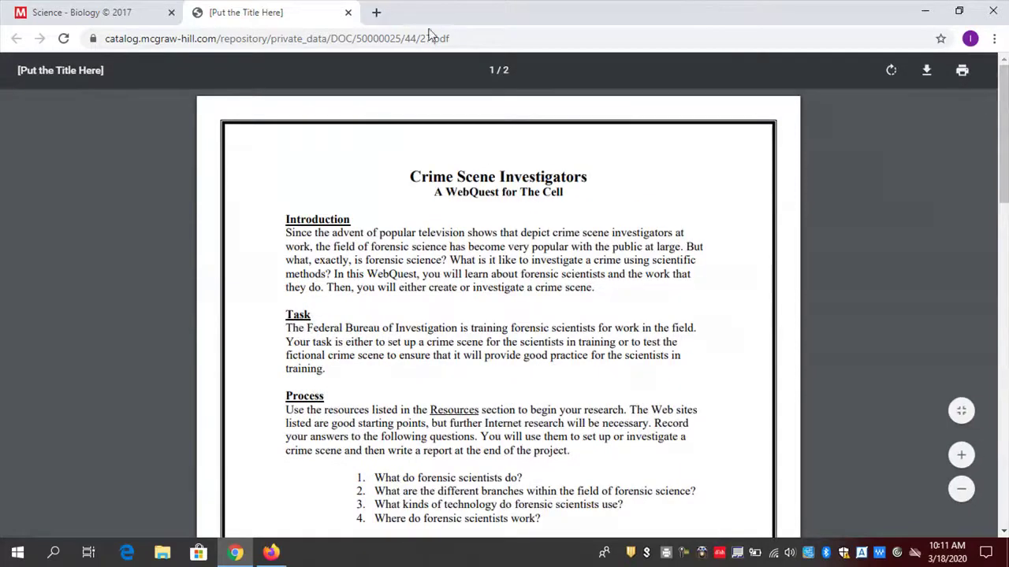
# Close the WebQuest PDF and check the options for assigning, sharing or downloading that resource.
pyautogui.click(348, 14)
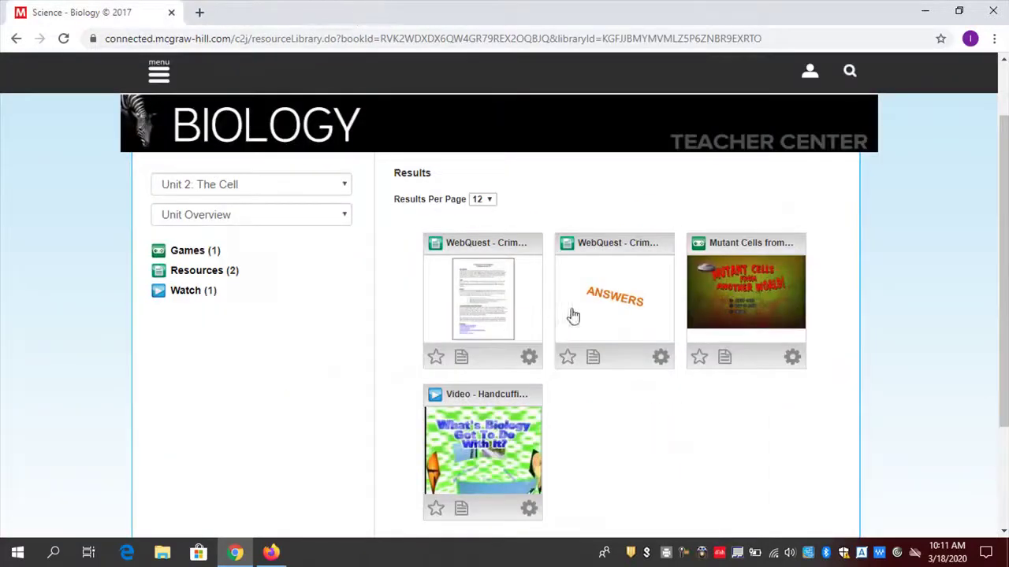
pyautogui.click(529, 358)
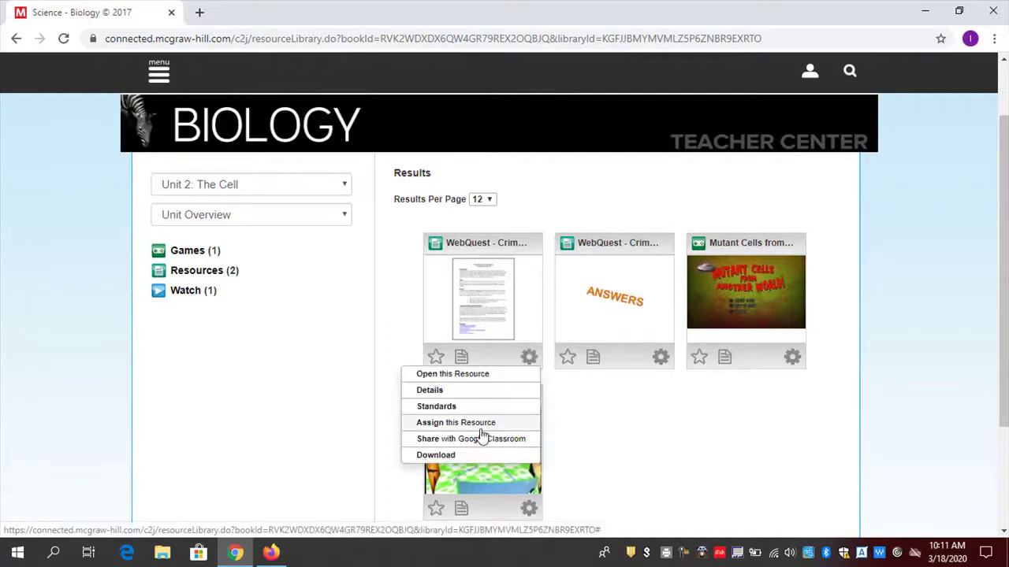
pyautogui.click(627, 413)
pyautogui.scroll(1, 994, 376)
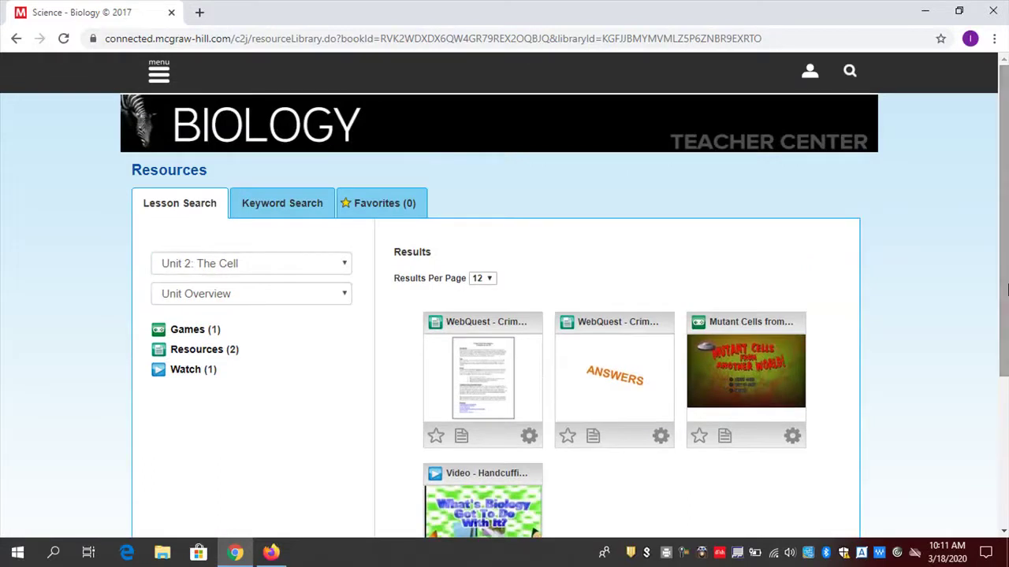
# List the Chapter 7: Cellular Structure and Function resources, review the chapter's sections and keep Chapter Overview selected.
pyautogui.click(344, 265)
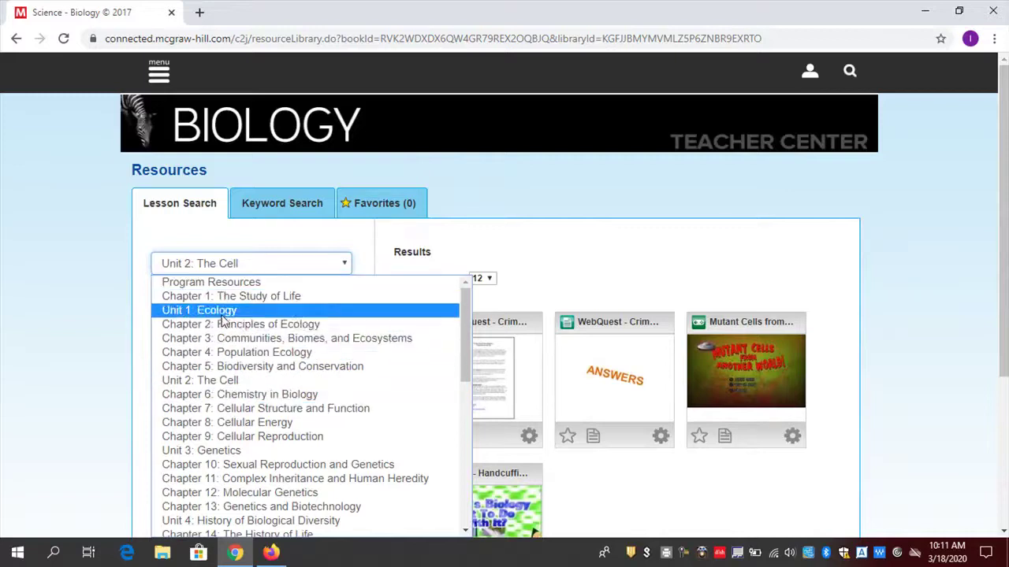
pyautogui.click(340, 268)
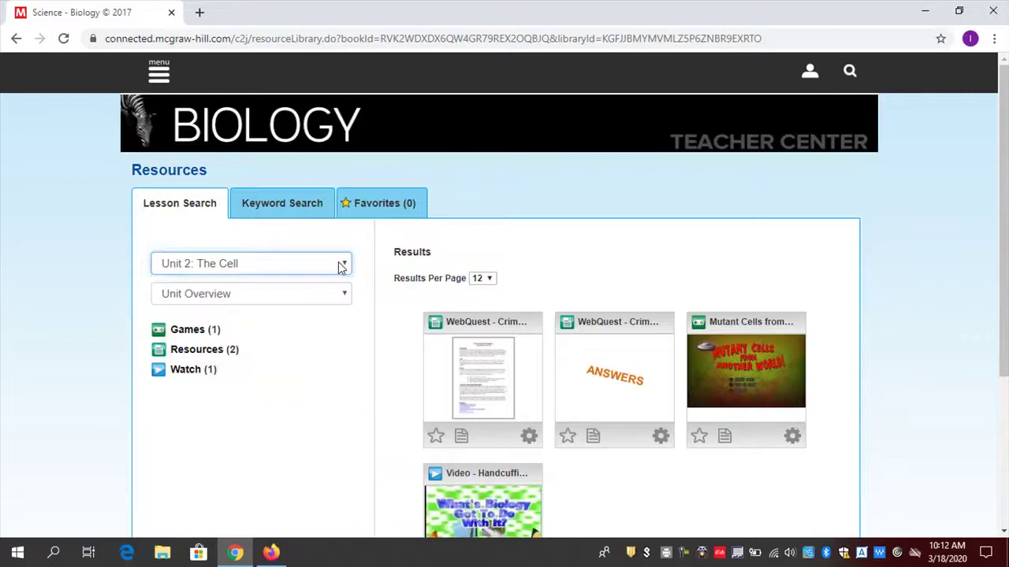
pyautogui.click(341, 268)
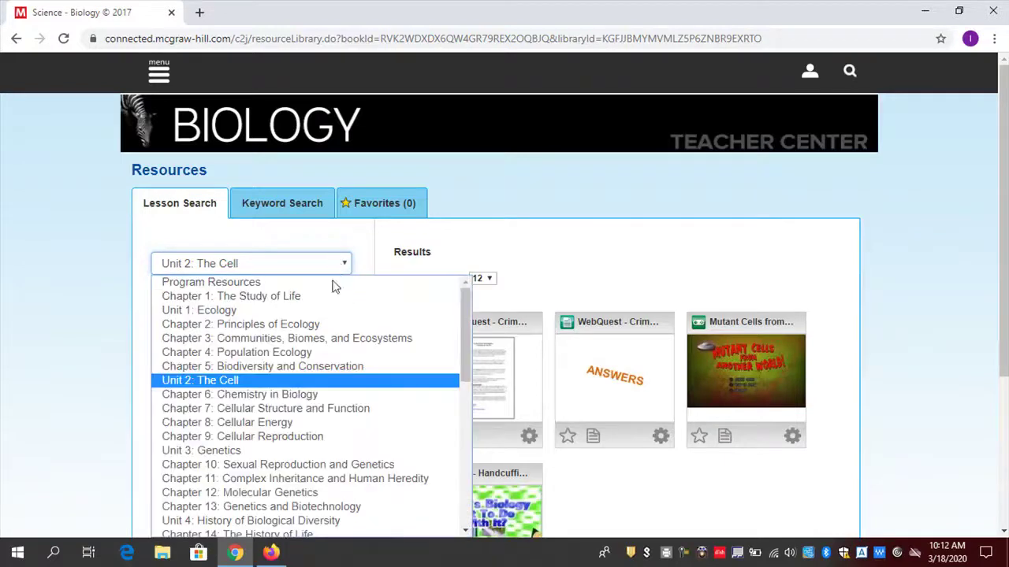
pyautogui.click(288, 409)
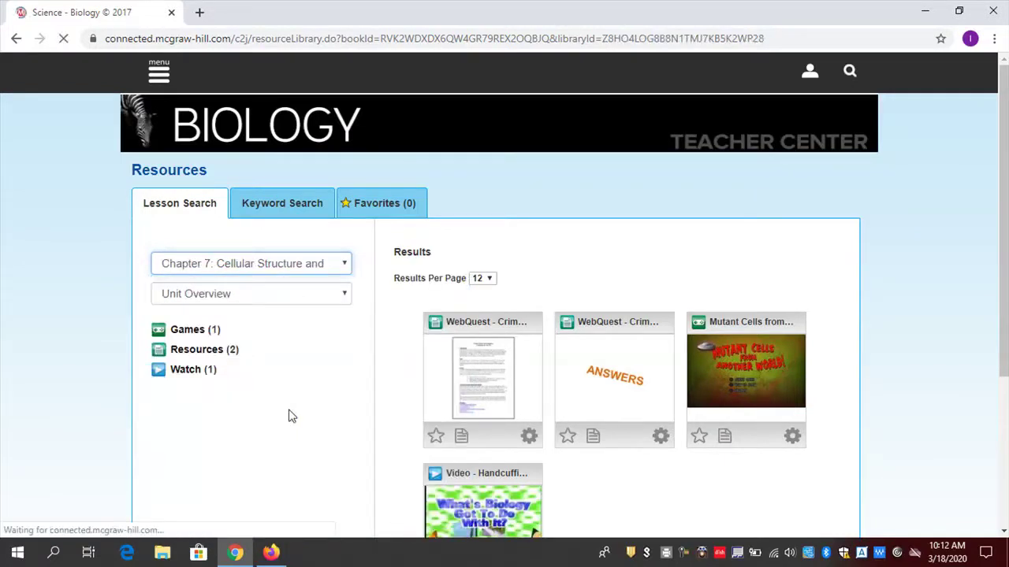
pyautogui.click(345, 295)
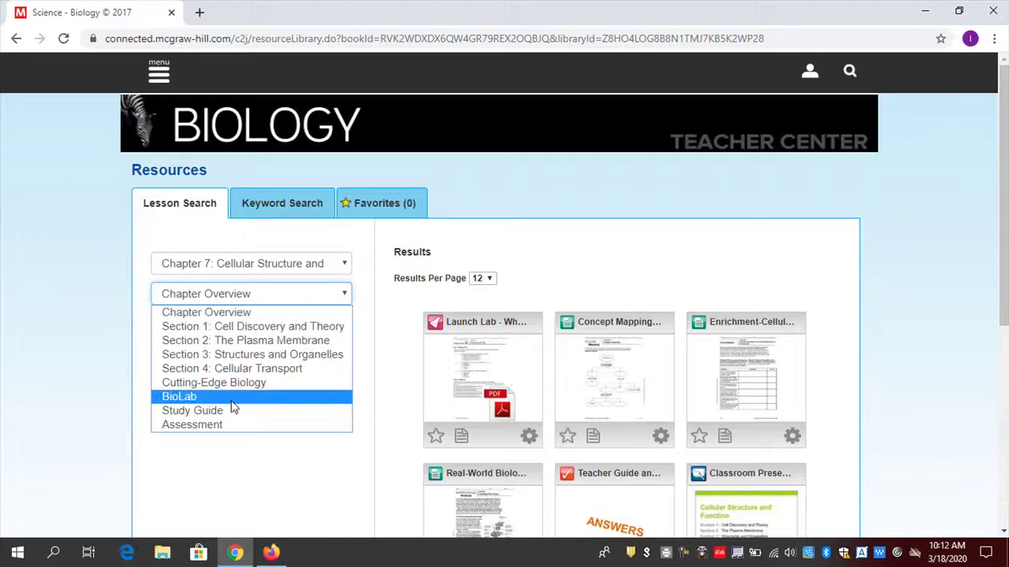
pyautogui.click(242, 314)
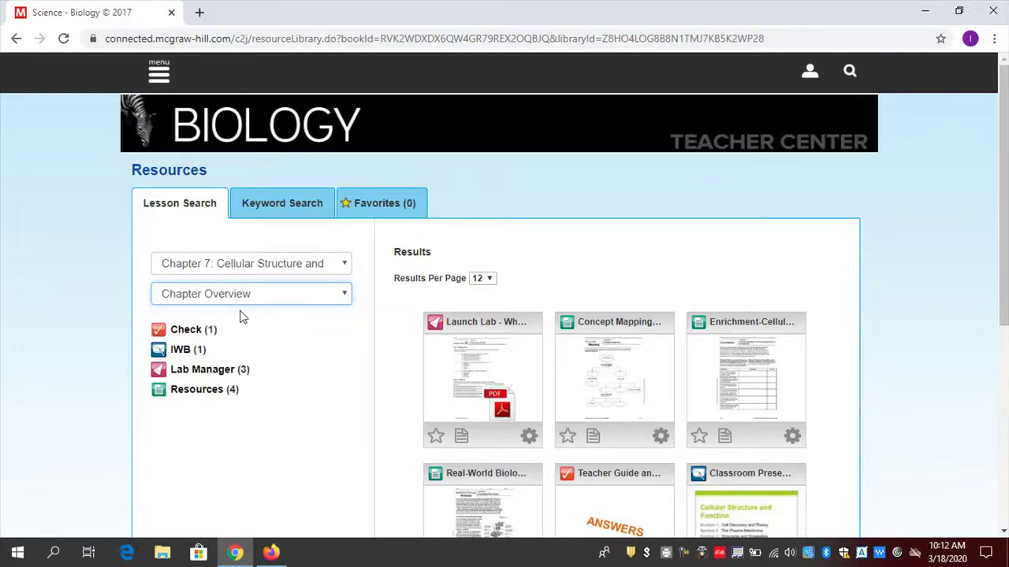
# Download the Chapter 7 Concept Mapping worksheet and open the file in Word.
pyautogui.scroll(-1, 441, 308)
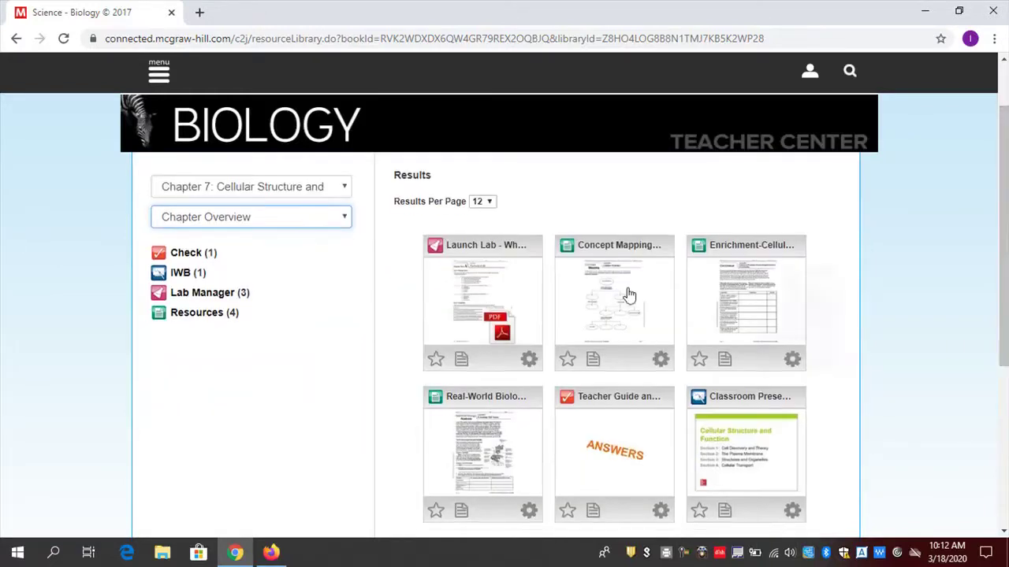
pyautogui.click(627, 295)
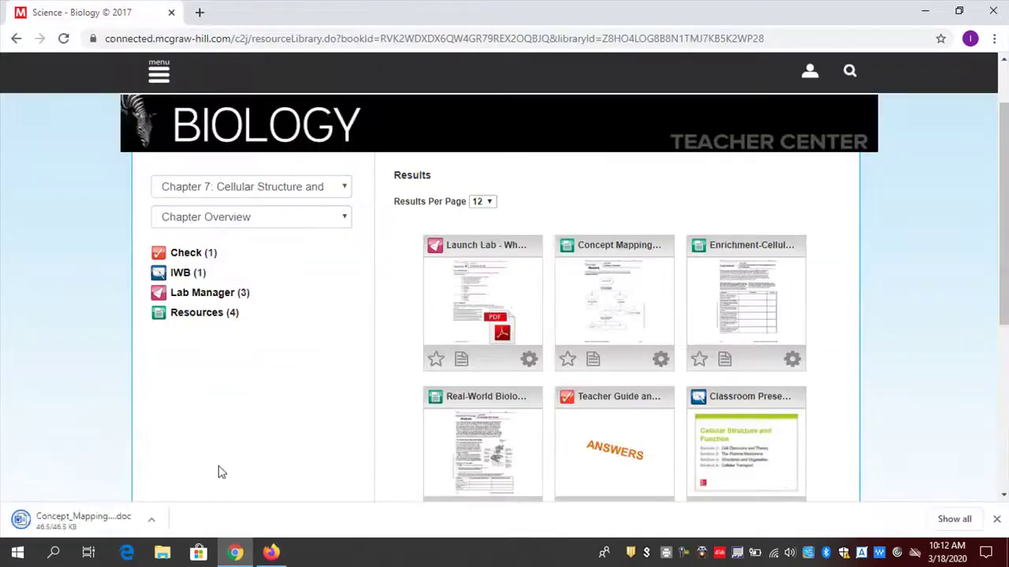
pyautogui.click(91, 521)
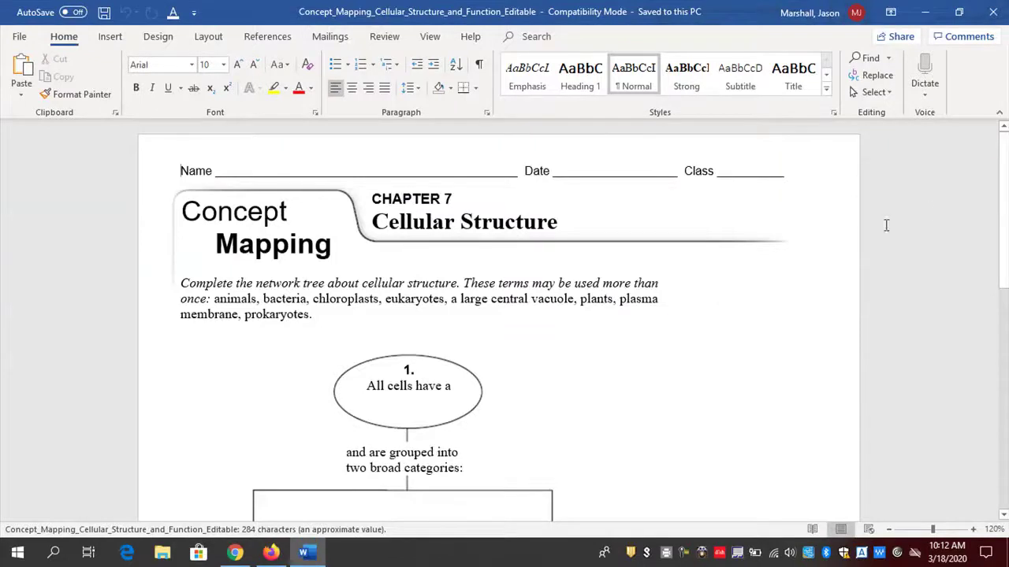
pyautogui.moveTo(997, 180); pyautogui.dragTo(1003, 211)
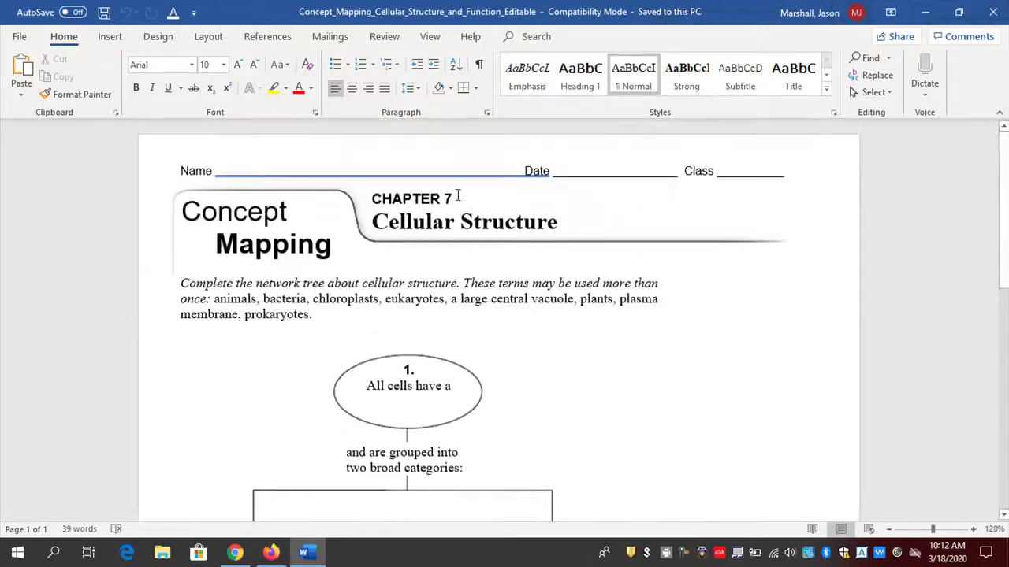
# Add the filler text "asldalskjalskdjalsdjkalksjlaksdjlaks" after "prokaryotes." in the worksheet instructions, and close the document without saving.
pyautogui.click(331, 318)
pyautogui.write('aslda')
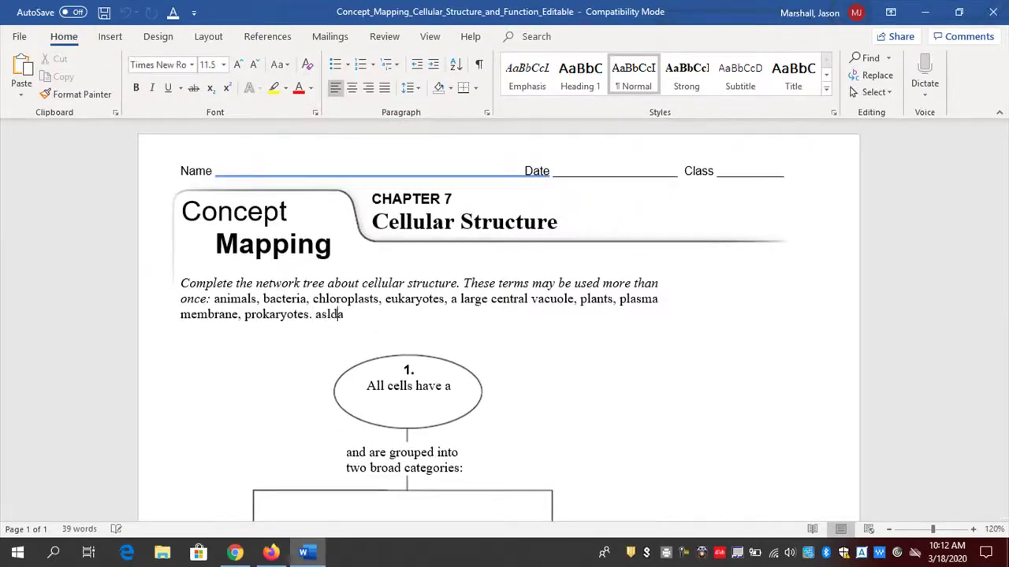
pyautogui.write('lskjalskdjalsdjkalksjlaksdjlaks')
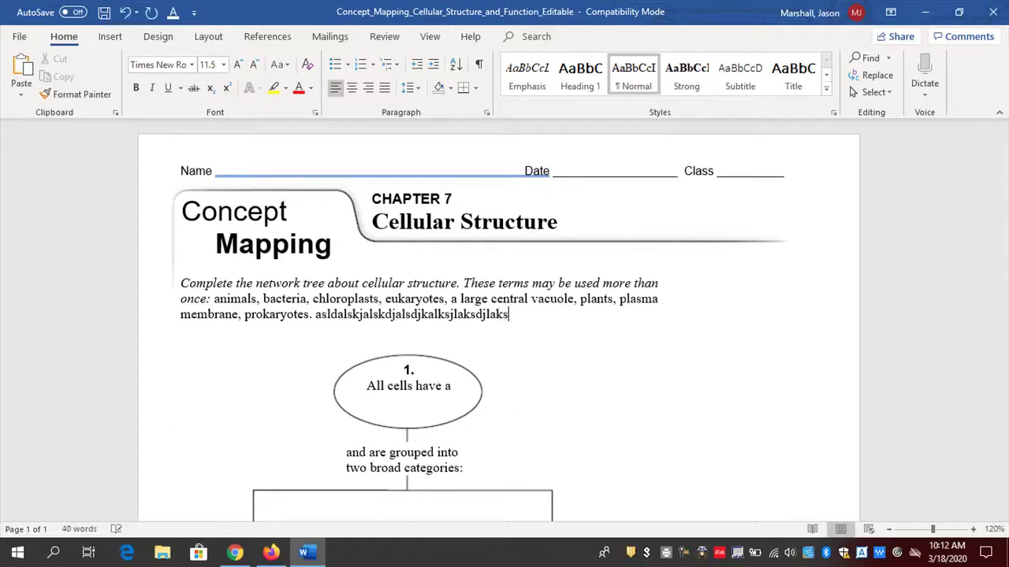
pyautogui.click(998, 17)
pyautogui.click(505, 309)
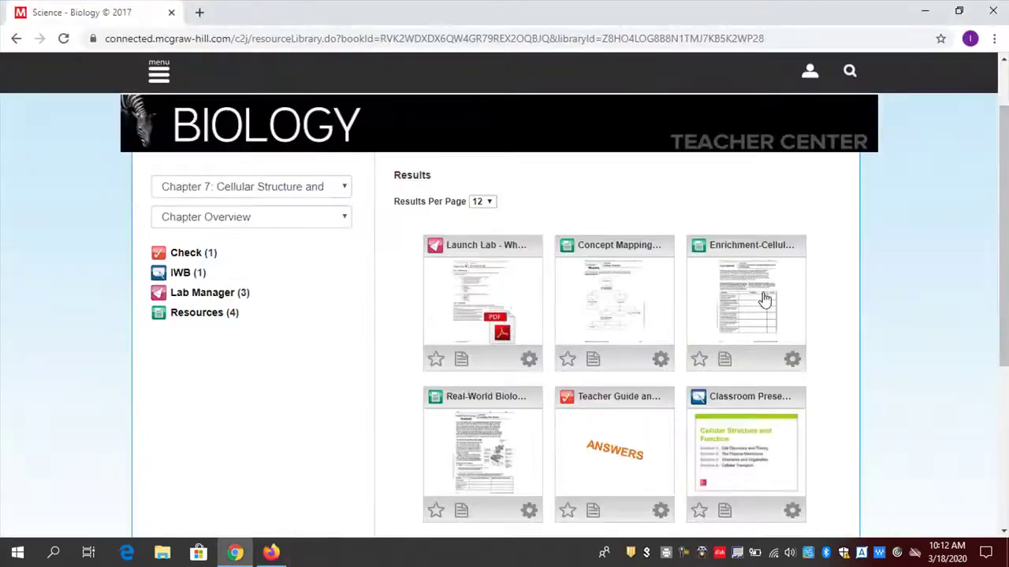
# Download the Chapter 7 Enrichment worksheet, open it in Word and look over the osmosis text and application table.
pyautogui.click(764, 298)
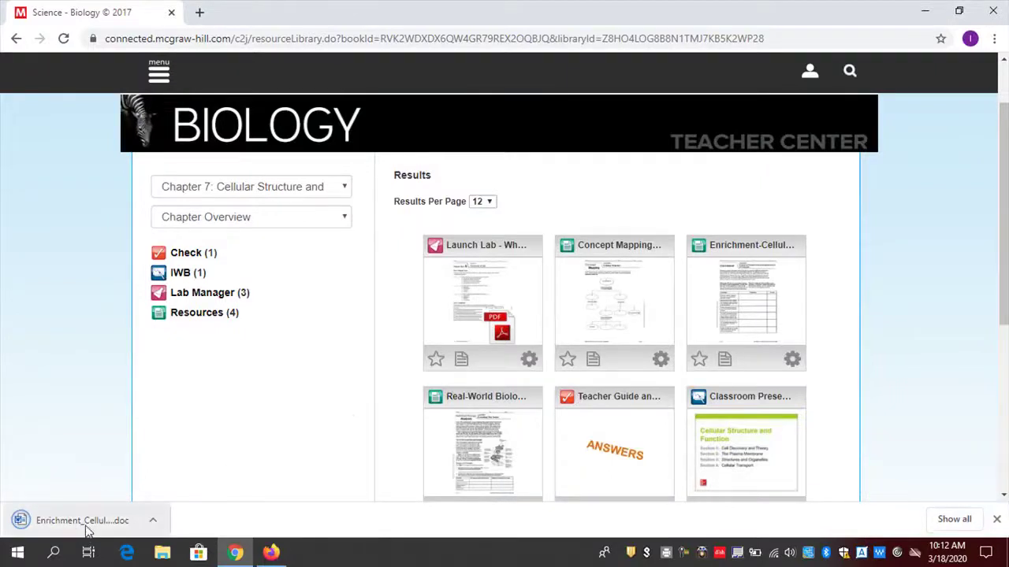
pyautogui.click(85, 525)
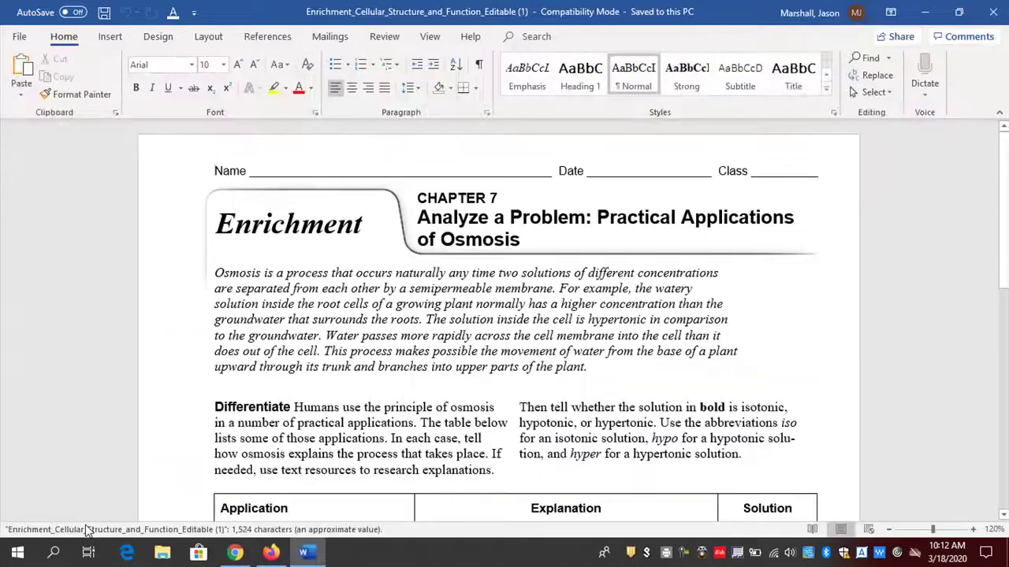
pyautogui.scroll(-3, 1007, 213)
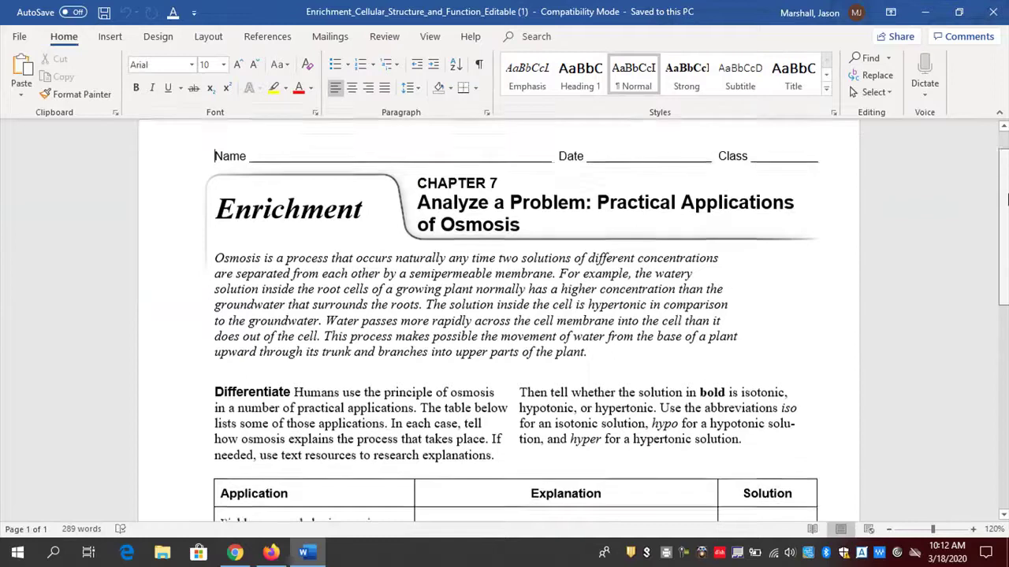
pyautogui.scroll(1, 517, 319)
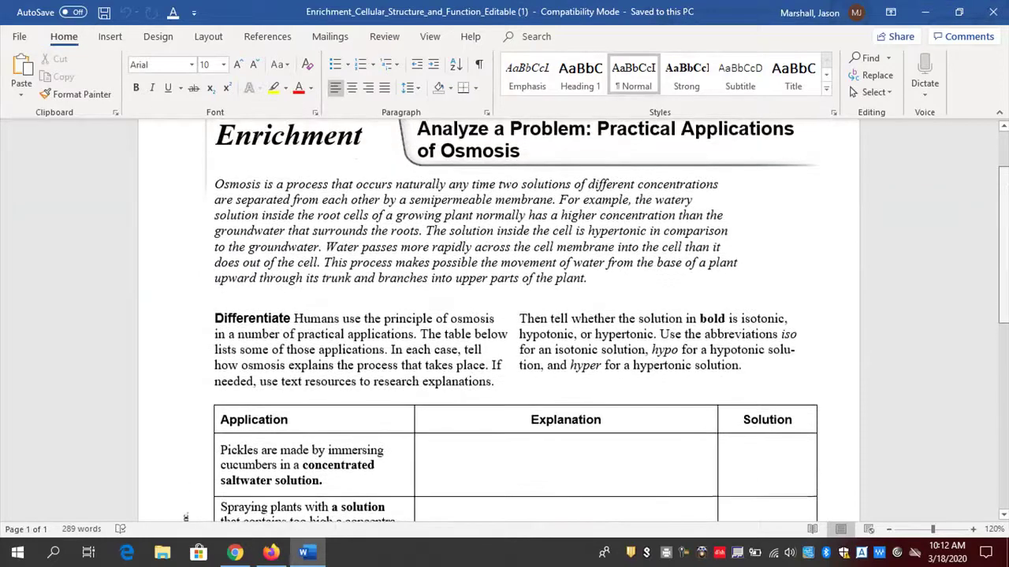
# Go back to the start of the Enrichment worksheet and close the document.
pyautogui.moveTo(1004, 203); pyautogui.dragTo(994, 126)
pyautogui.click(992, 11)
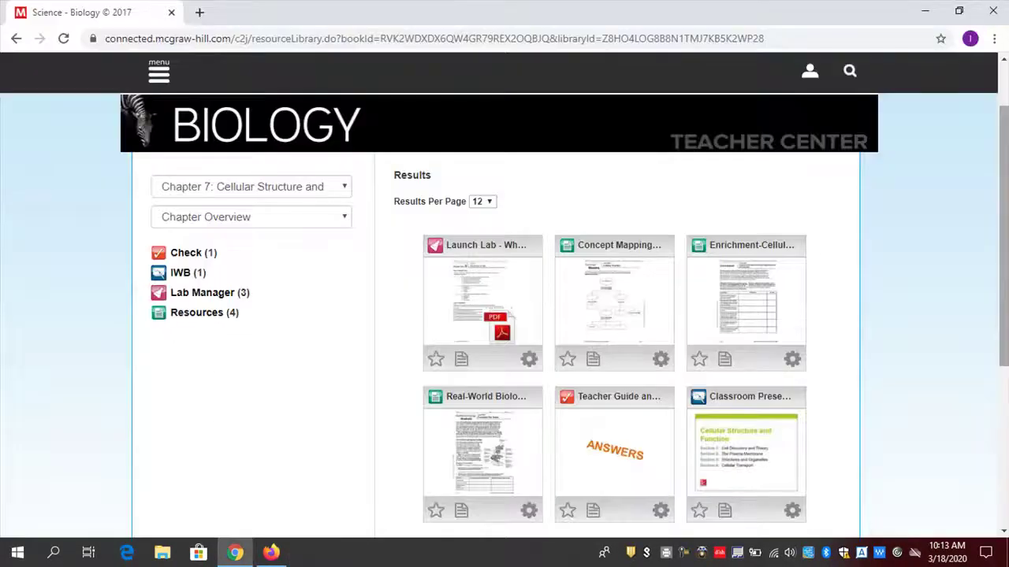
# Download the Chapter 7 Real-World Biology worksheet, look it over in Word and close the document.
pyautogui.scroll(-2, 460, 316)
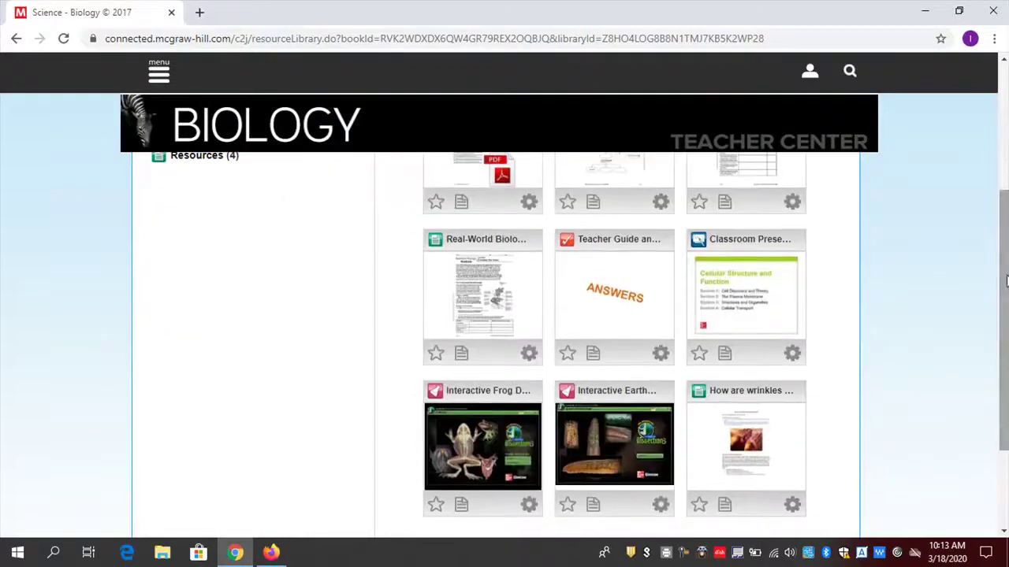
pyautogui.click(471, 312)
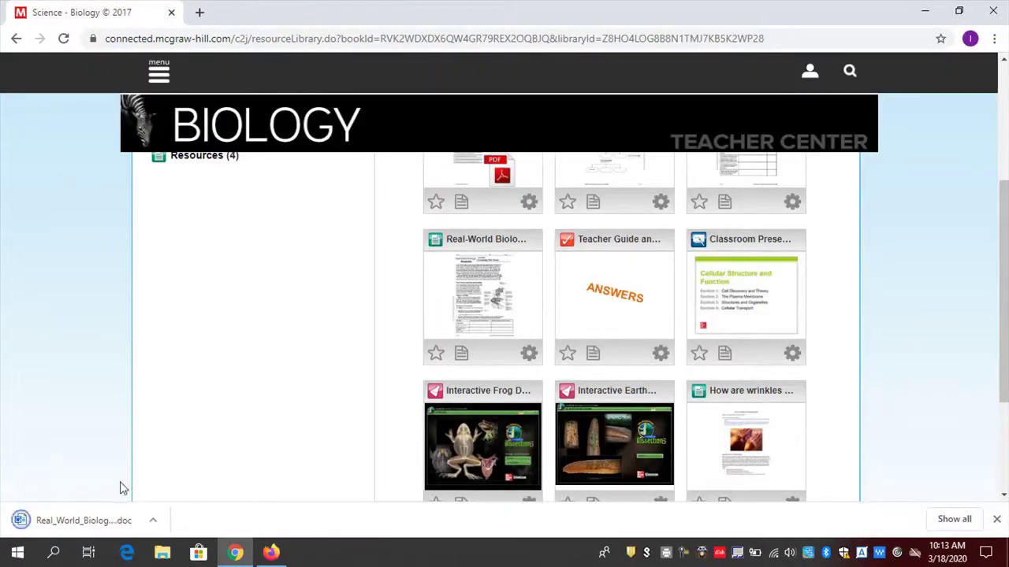
pyautogui.click(104, 518)
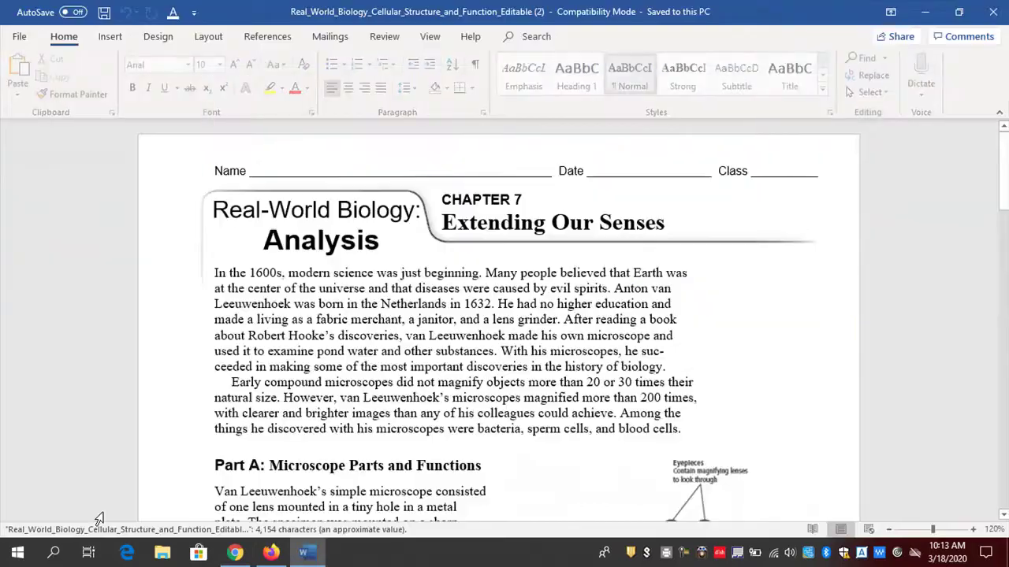
pyautogui.moveTo(1004, 180); pyautogui.dragTo(1003, 130)
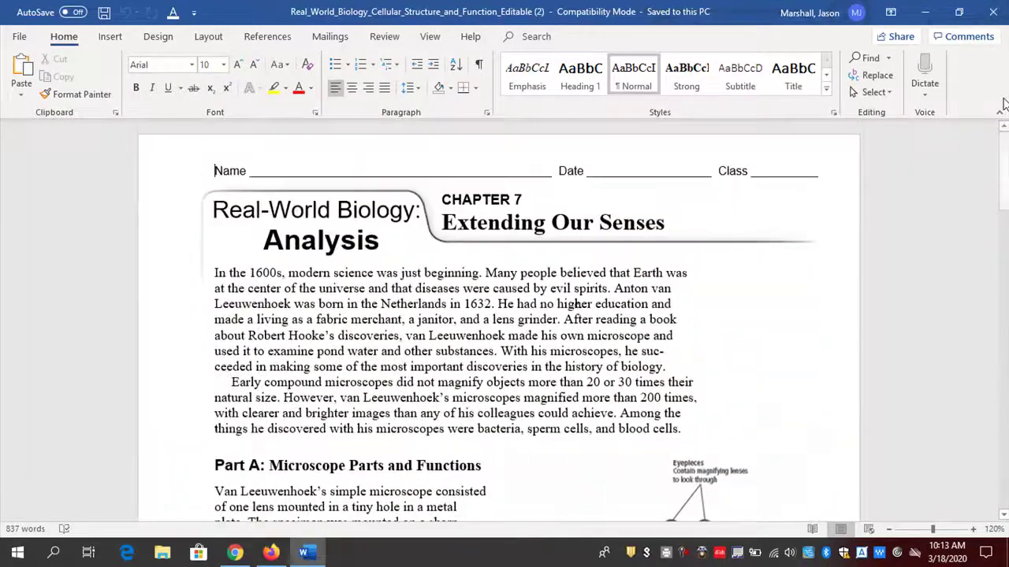
pyautogui.click(994, 12)
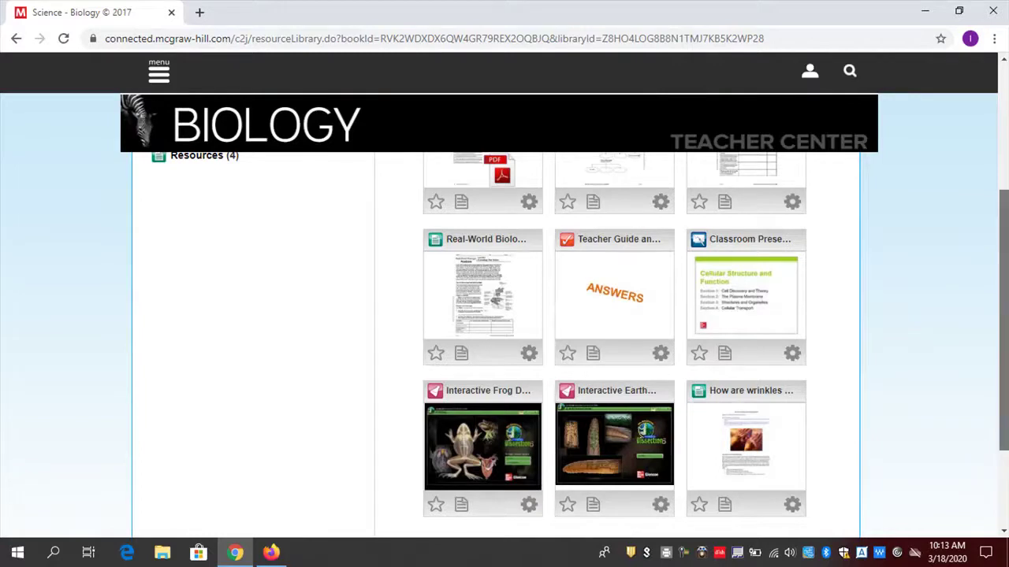
# List the Chapter 7 resources for Section 3: Structures and Organelles.
pyautogui.scroll(1, 1002, 316)
pyautogui.scroll(2, 1002, 315)
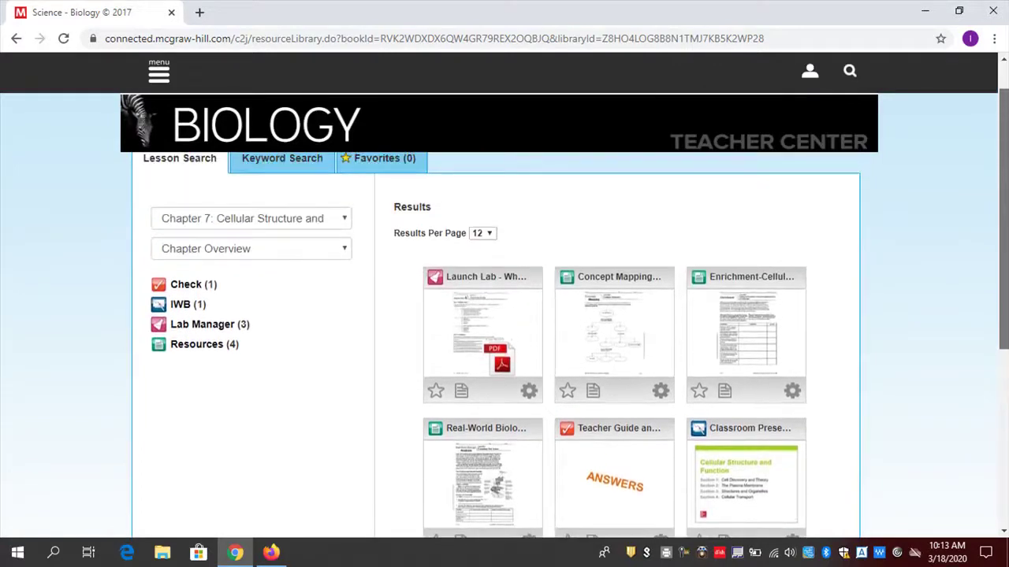
pyautogui.click(343, 252)
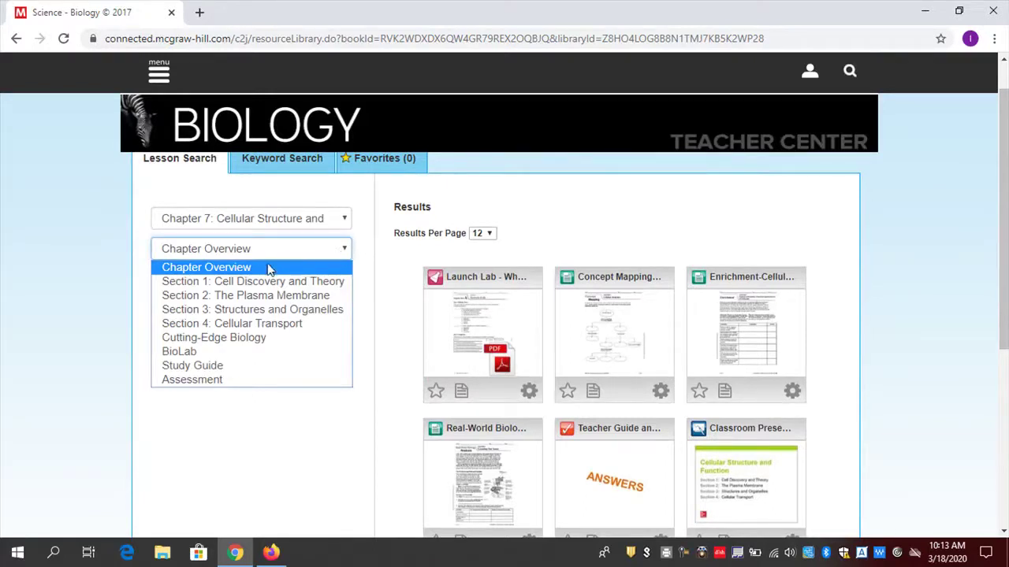
pyautogui.click(257, 312)
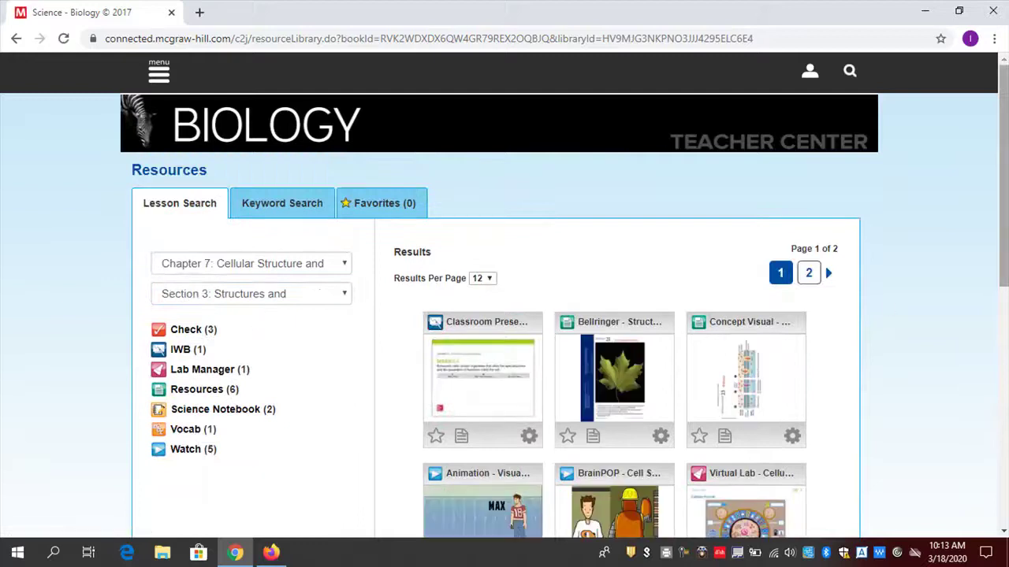
# View the Structures and Organelles Bellringer transparency, including its leaf image and questions, and close it.
pyautogui.scroll(-1, 889, 306)
pyautogui.click(629, 308)
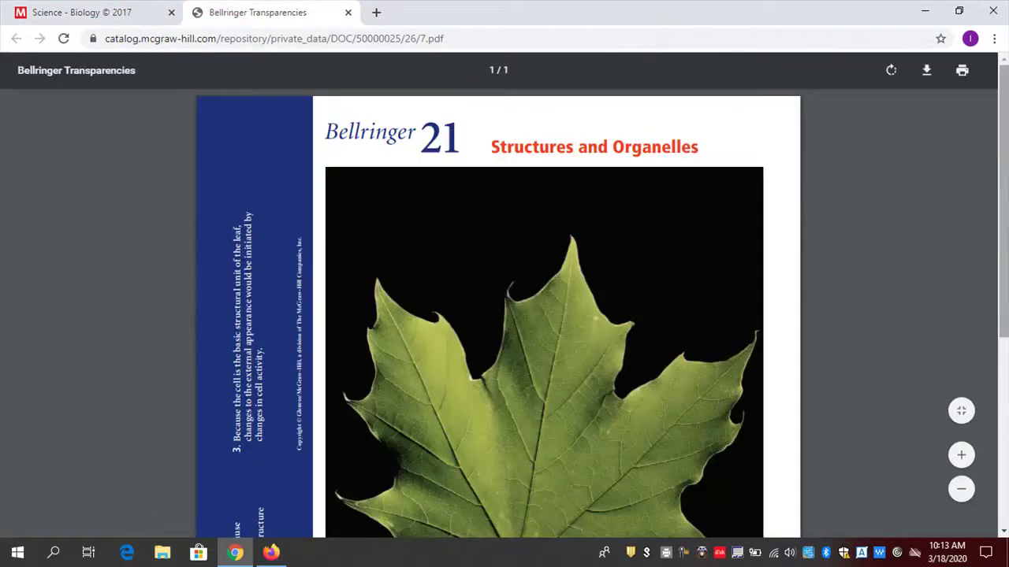
pyautogui.scroll(-5, 1002, 392)
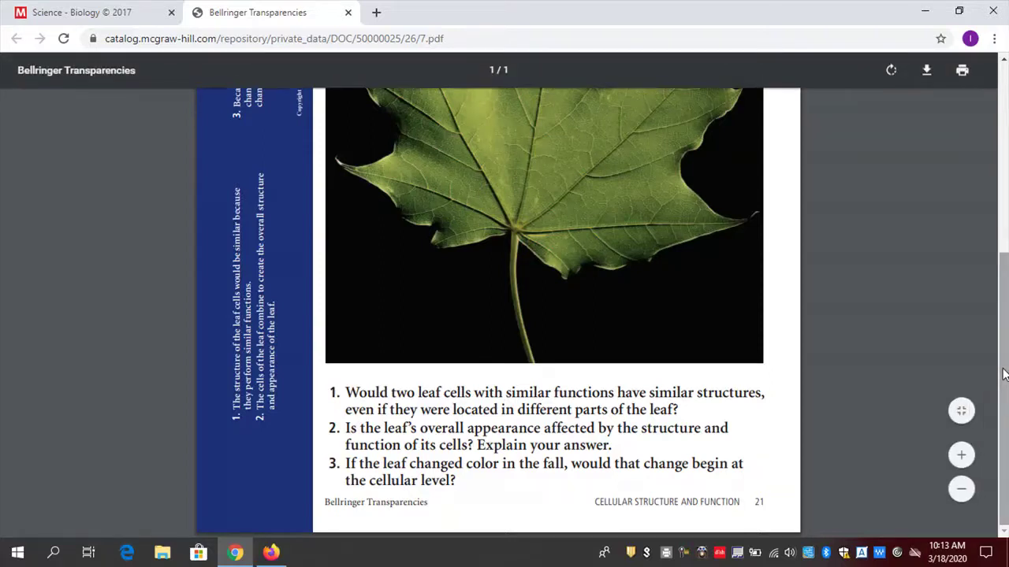
pyautogui.moveTo(1003, 375); pyautogui.dragTo(997, 221)
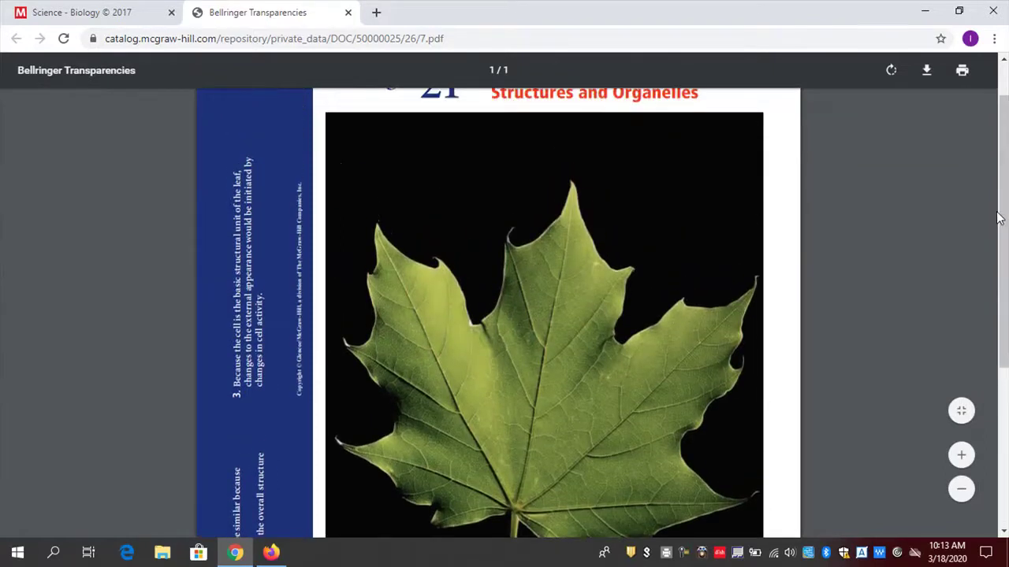
pyautogui.click(348, 13)
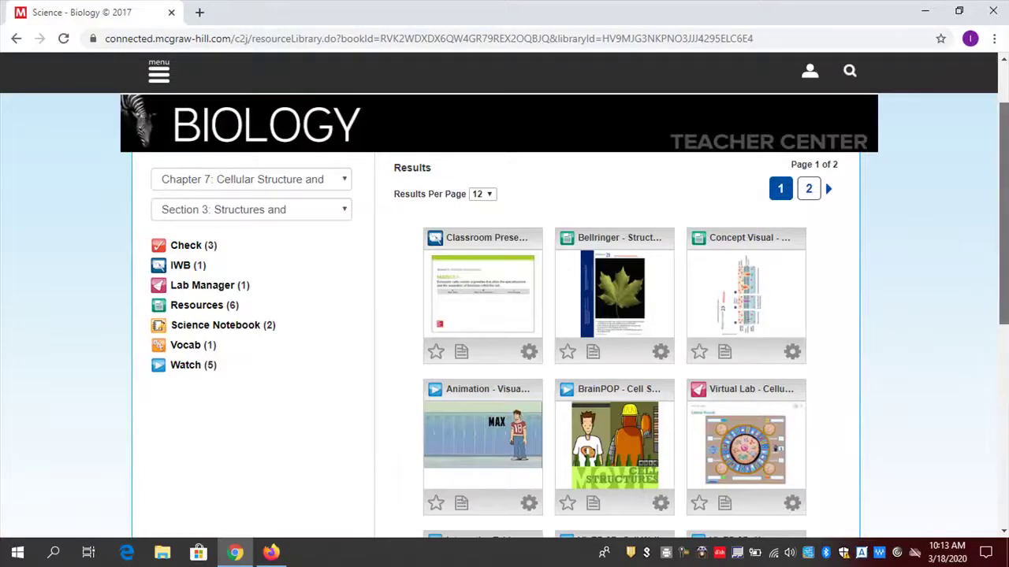
# Open the BrainPOP Cell Structures resource, view its quiz and movie choices, and close its window.
pyautogui.moveTo(998, 220); pyautogui.dragTo(999, 293)
pyautogui.click(599, 288)
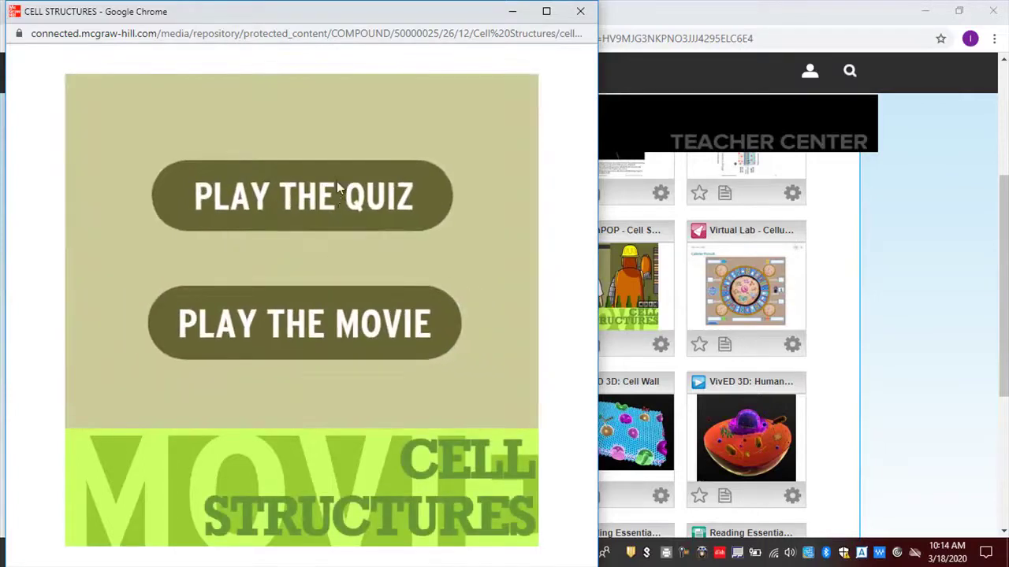
pyautogui.click(581, 14)
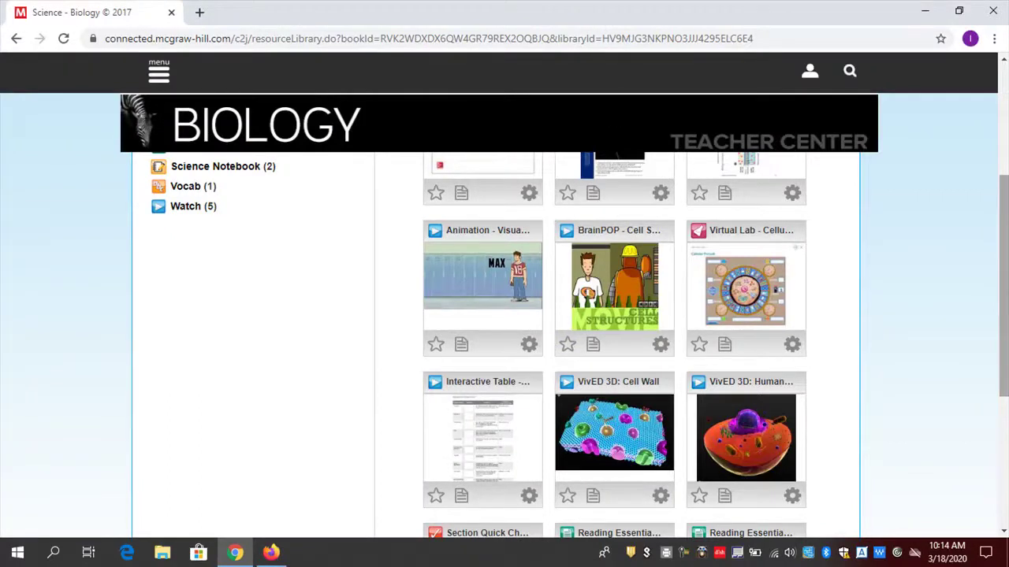
# Browse the Section 3 resources and show the actions available for the BrainPOP Cell Structures resource.
pyautogui.moveTo(1003, 283); pyautogui.dragTo(1003, 283)
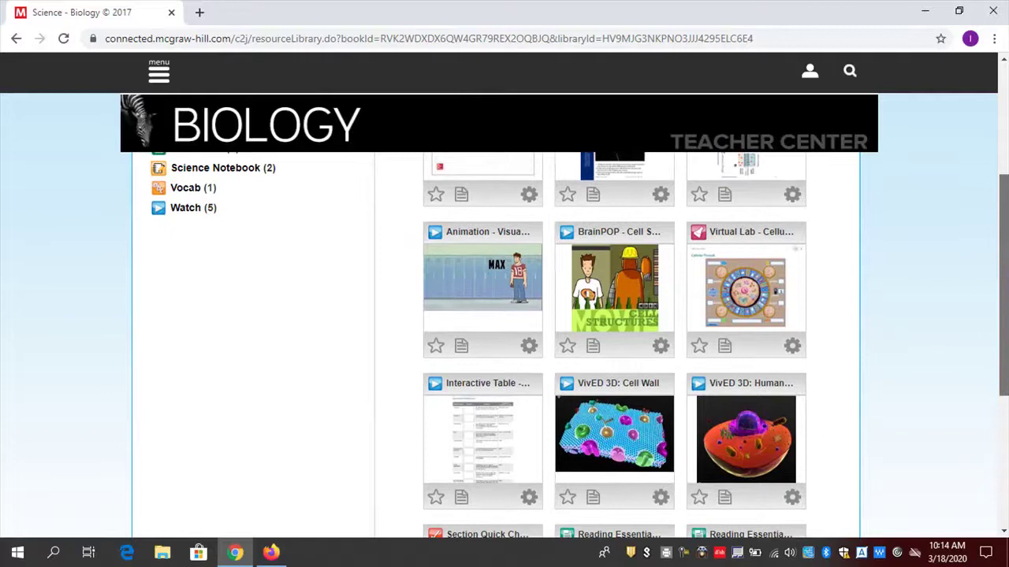
pyautogui.scroll(-1, 1006, 208)
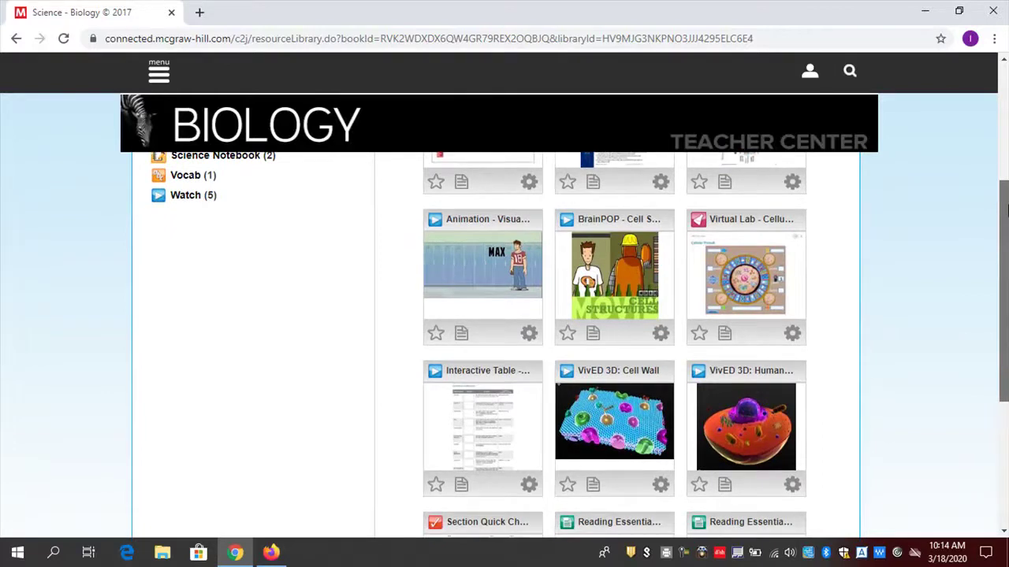
pyautogui.scroll(-2, 1006, 209)
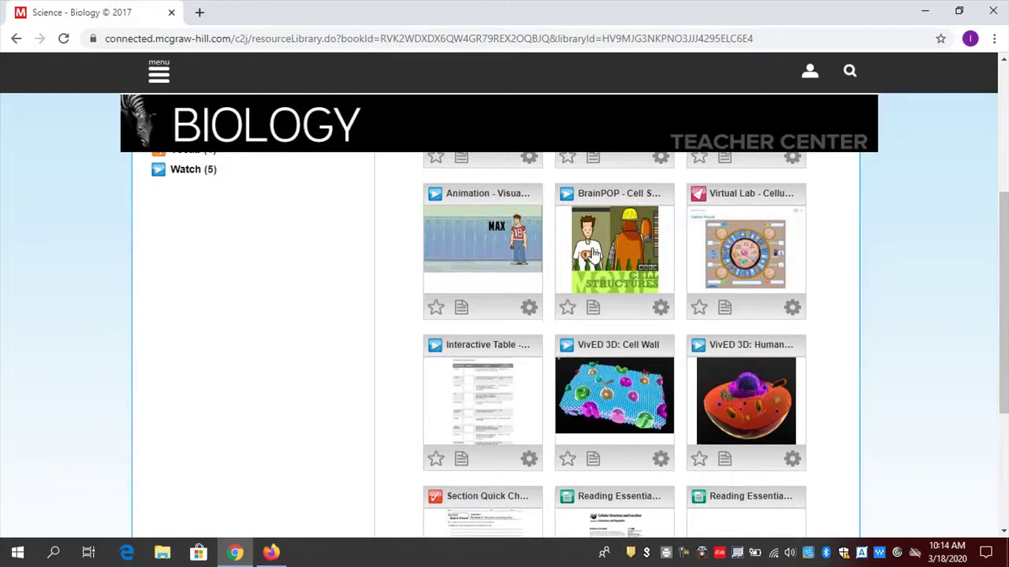
pyautogui.click(661, 308)
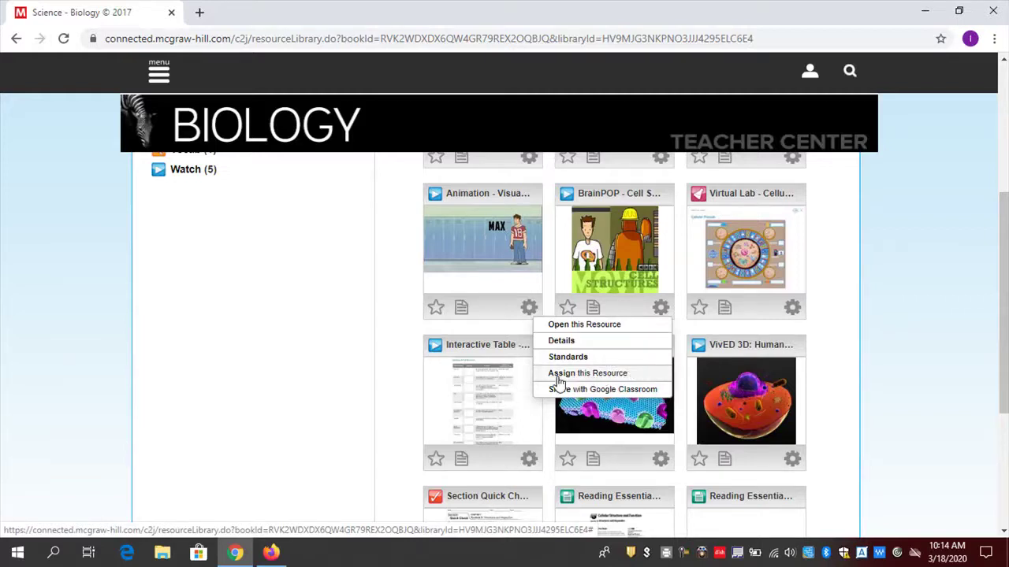
# View the 5th period student list in Class Management and return to the Resources library.
pyautogui.click(158, 72)
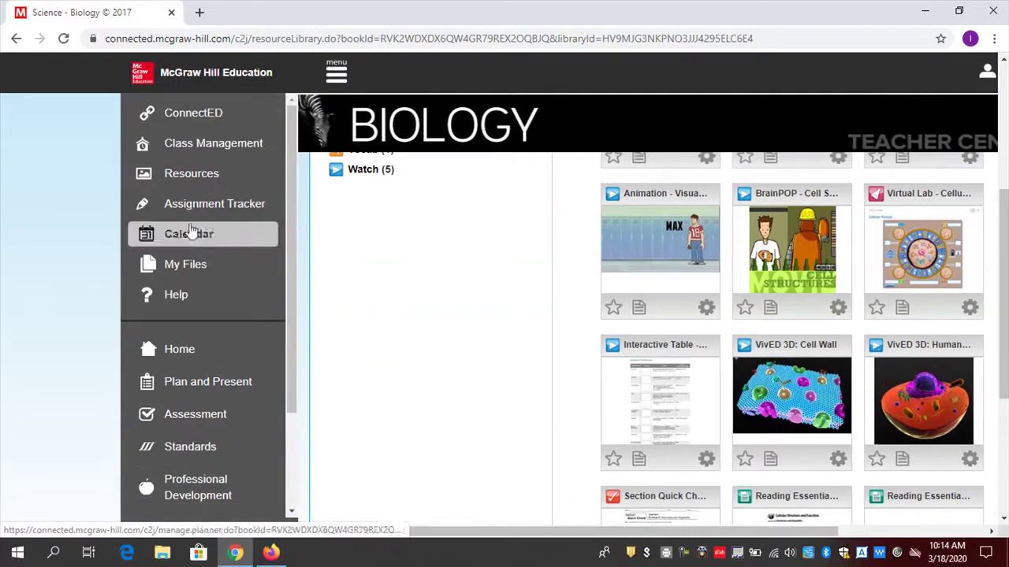
pyautogui.click(199, 148)
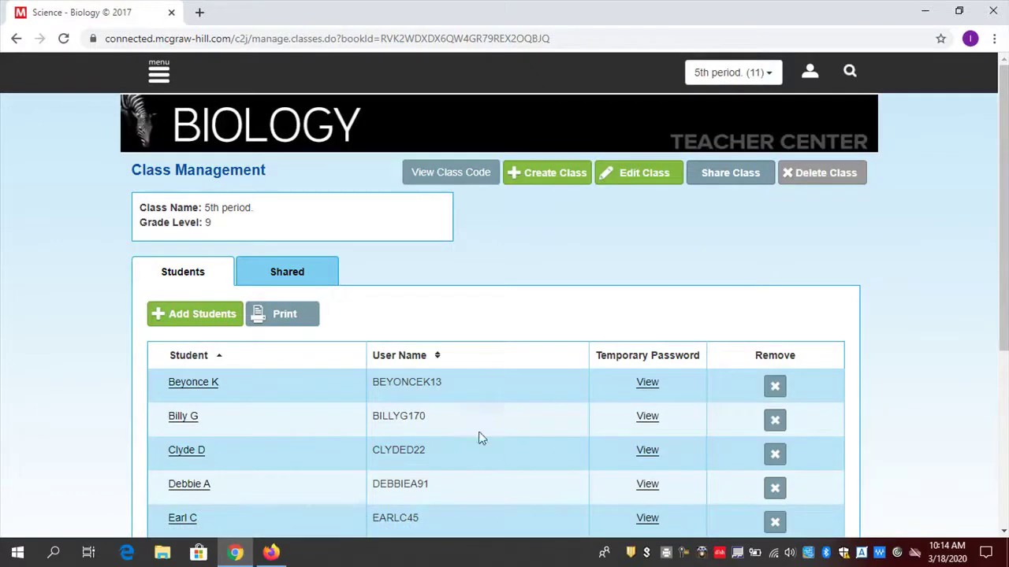
pyautogui.click(159, 72)
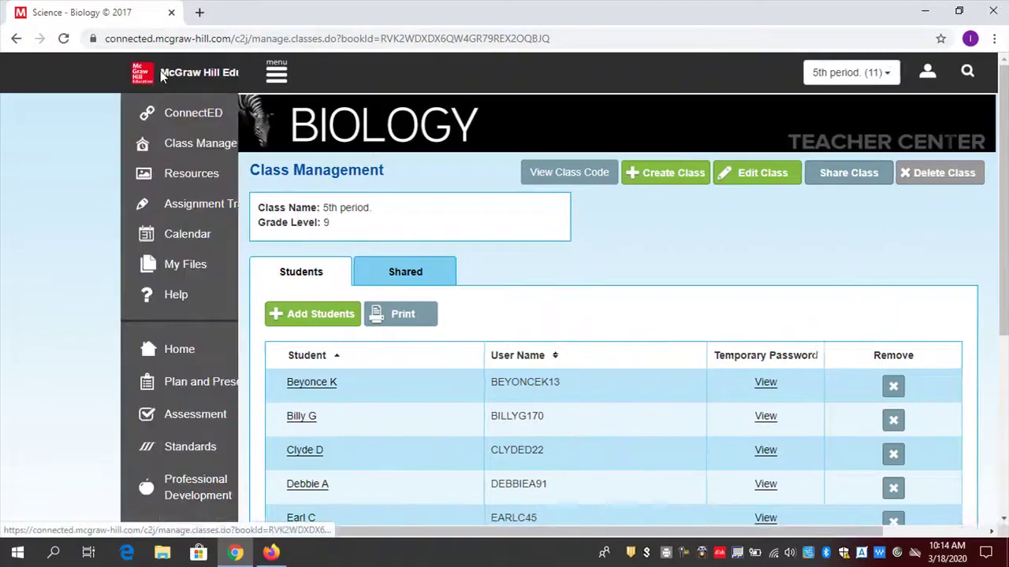
pyautogui.click(176, 182)
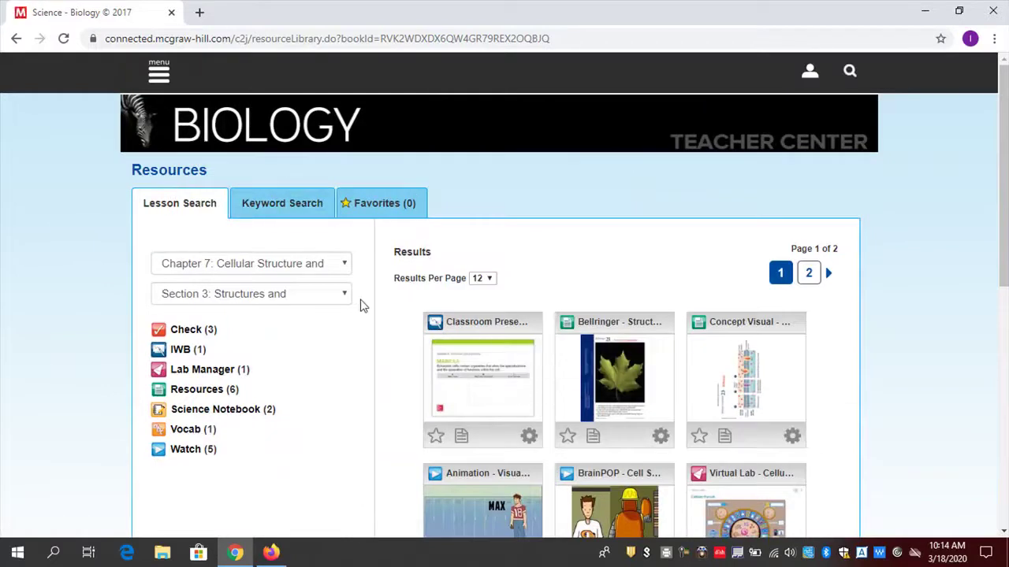
# Start a new assignment from the BrainPOP Cell Structures resource in Section 3.
pyautogui.scroll(-3, 1003, 197)
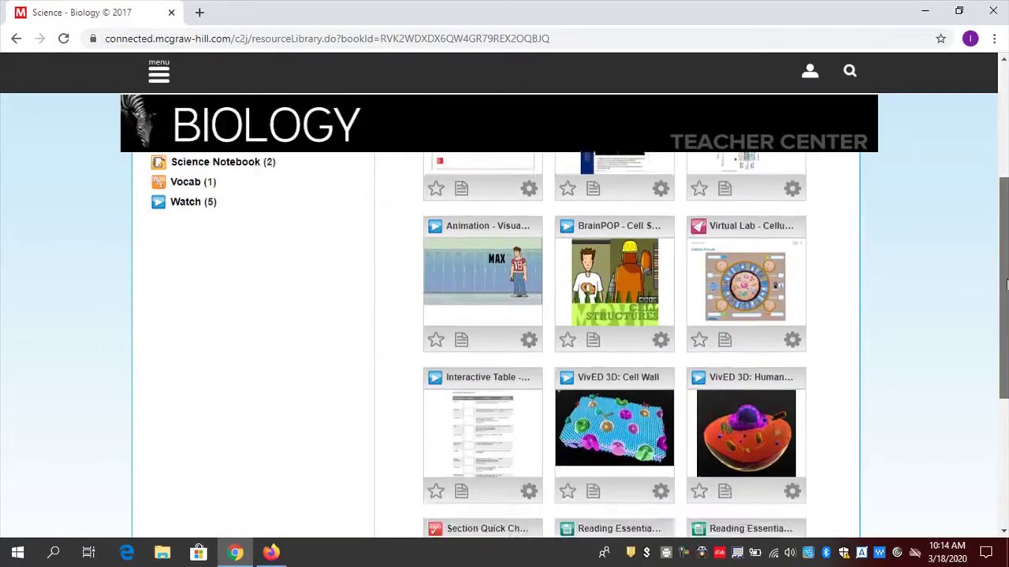
pyautogui.click(661, 342)
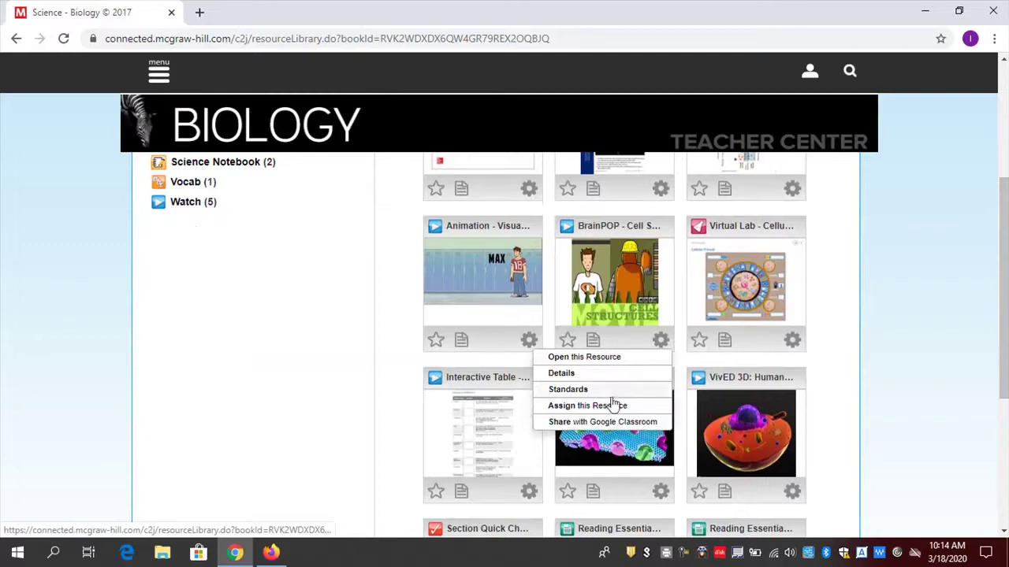
pyautogui.click(599, 406)
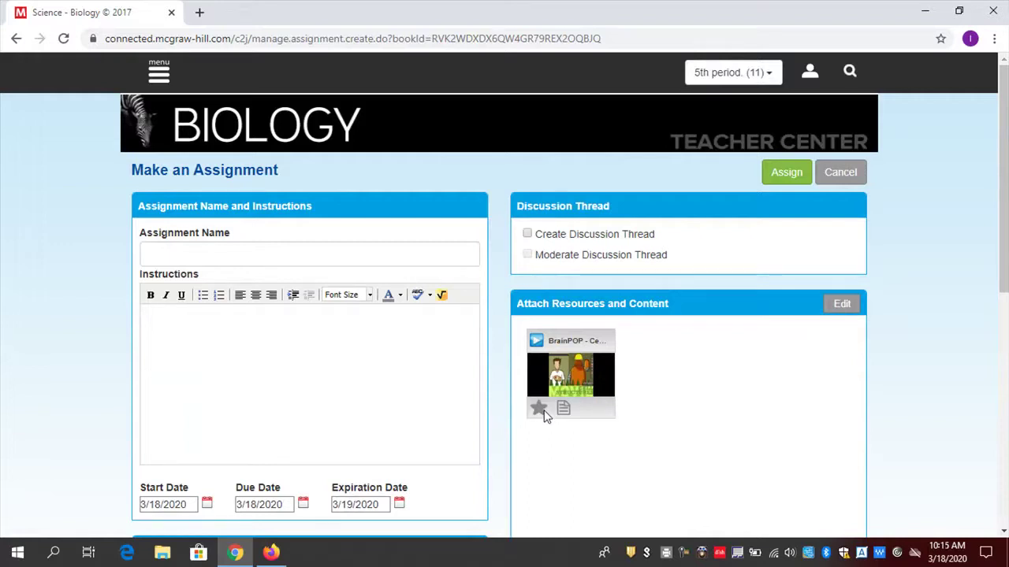
# Enable a discussion thread for the assignment and name it "BrainPOP Video Assignment".
pyautogui.click(526, 236)
pyautogui.click(351, 254)
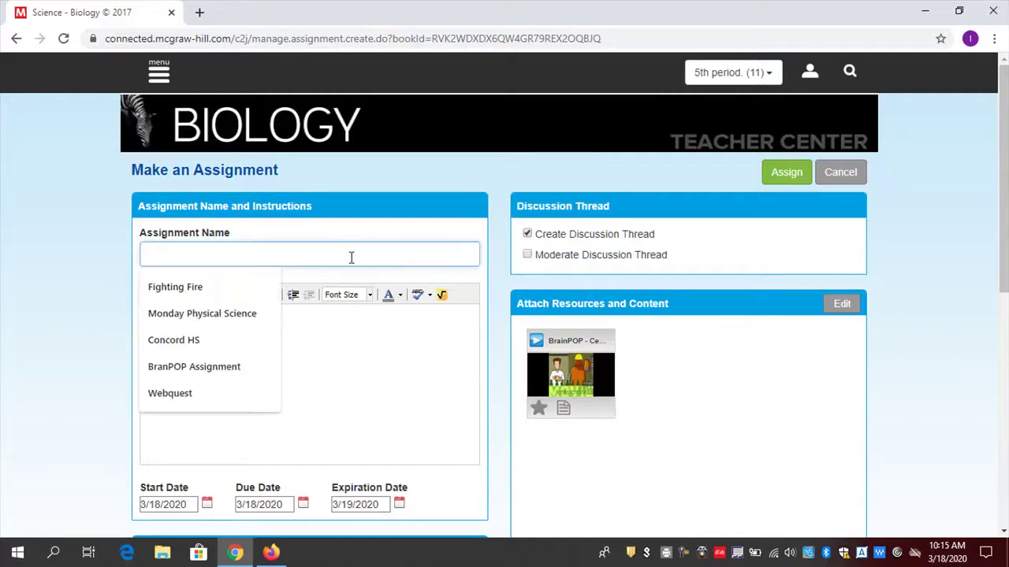
pyautogui.write('Bran')
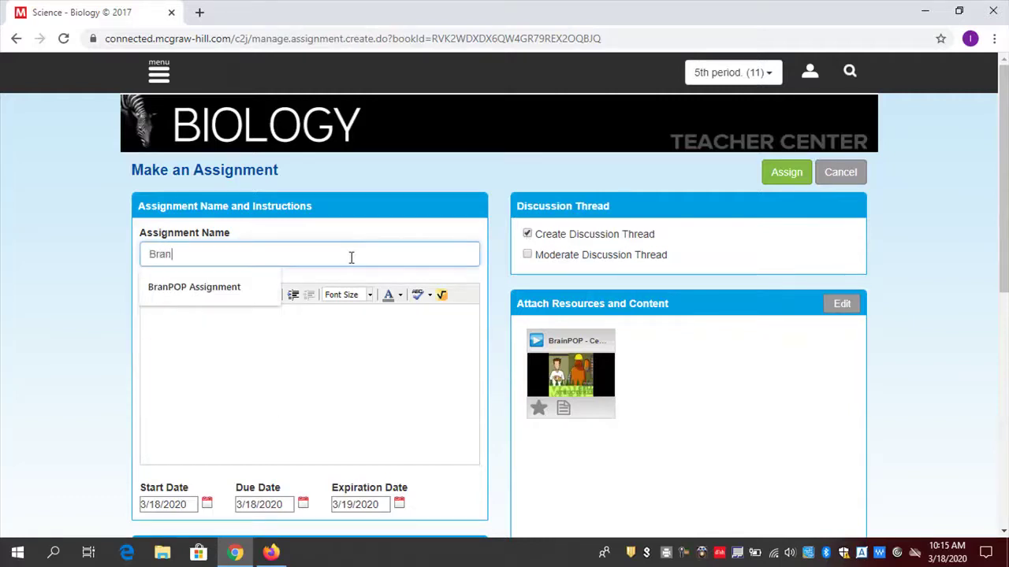
pyautogui.write('ip')
pyautogui.press('BackSpace')
pyautogui.press('BackSpace')
pyautogui.press('BackSpace')
pyautogui.write('i')
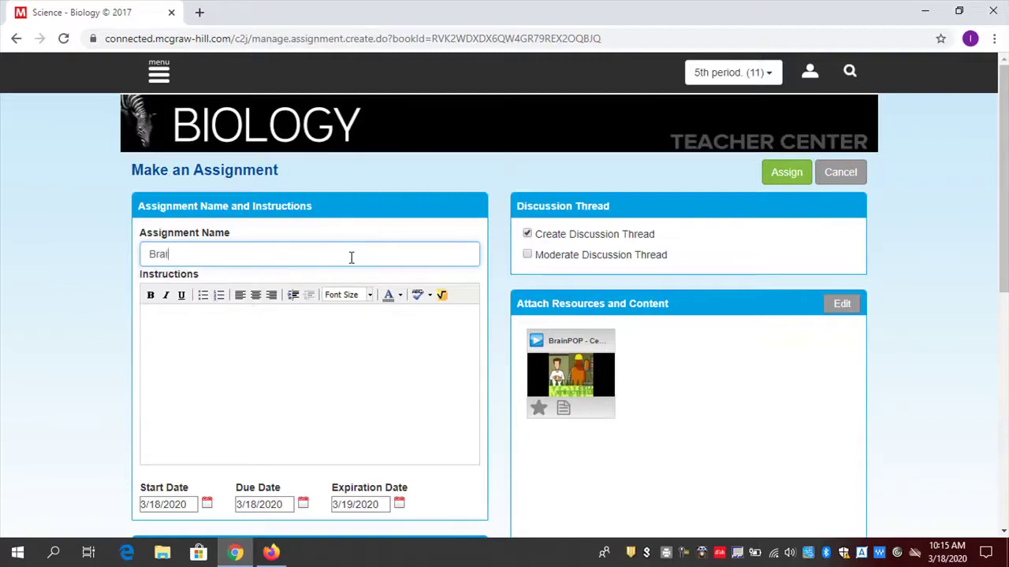
pyautogui.write('nPOP Video Assignment')
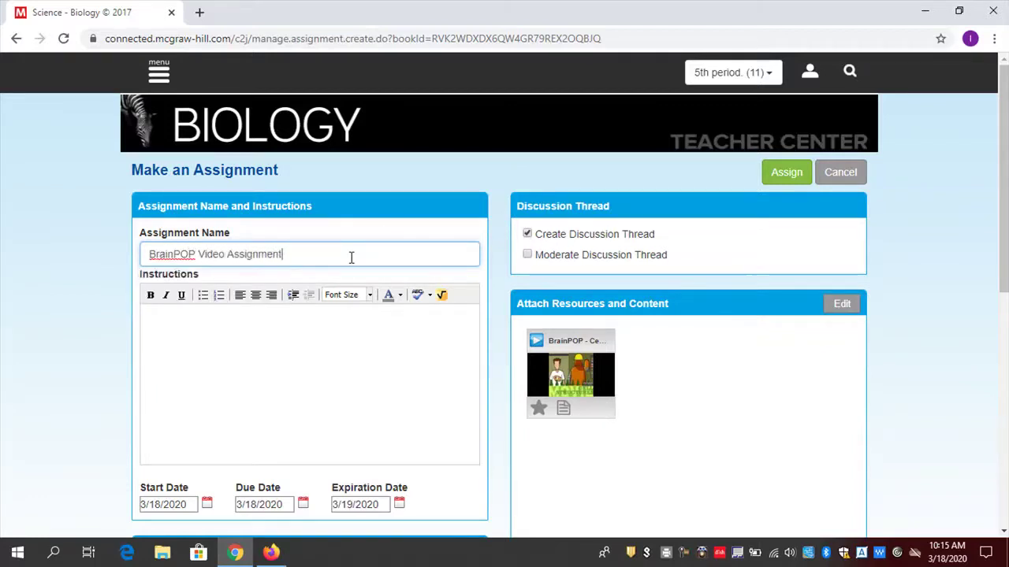
# Enter the assignment instructions "Watch the video. Answer the Quiz Questions. Send me any questions you have about the content.".
pyautogui.click(269, 319)
pyautogui.write('Watch the vid')
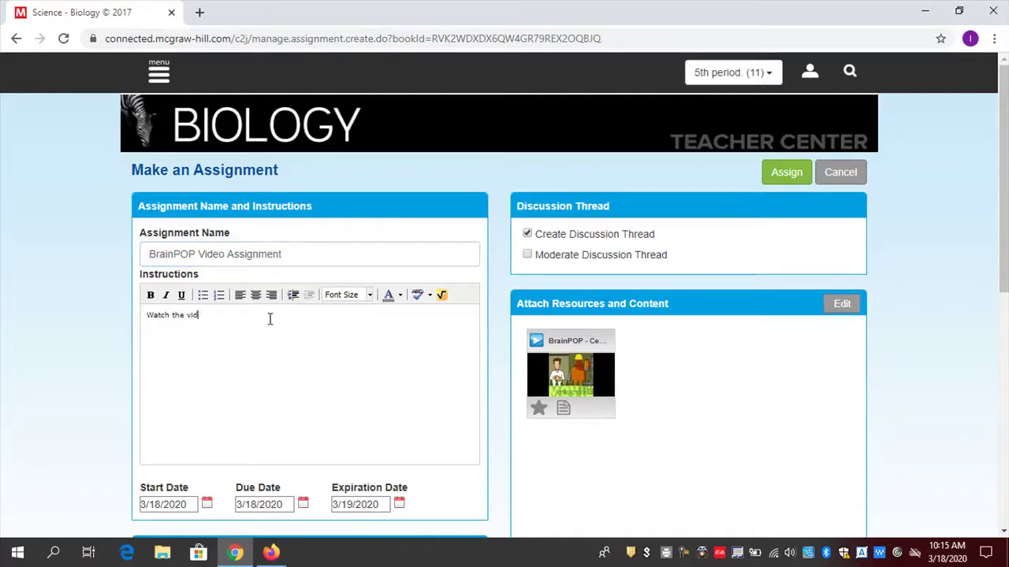
pyautogui.write('eo.  Answer the Quiz Questions.  Send me any')
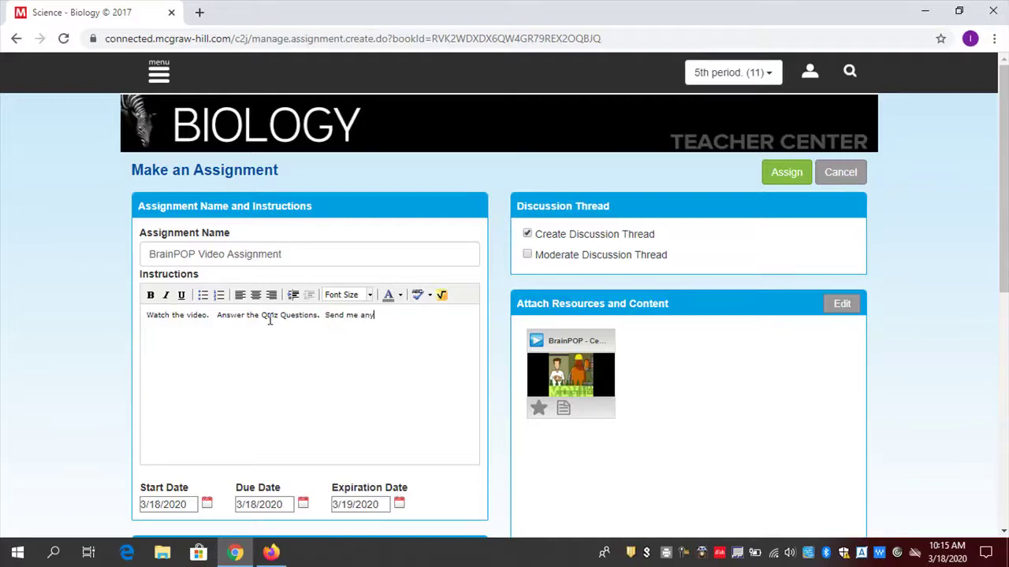
pyautogui.write('ou have abo')
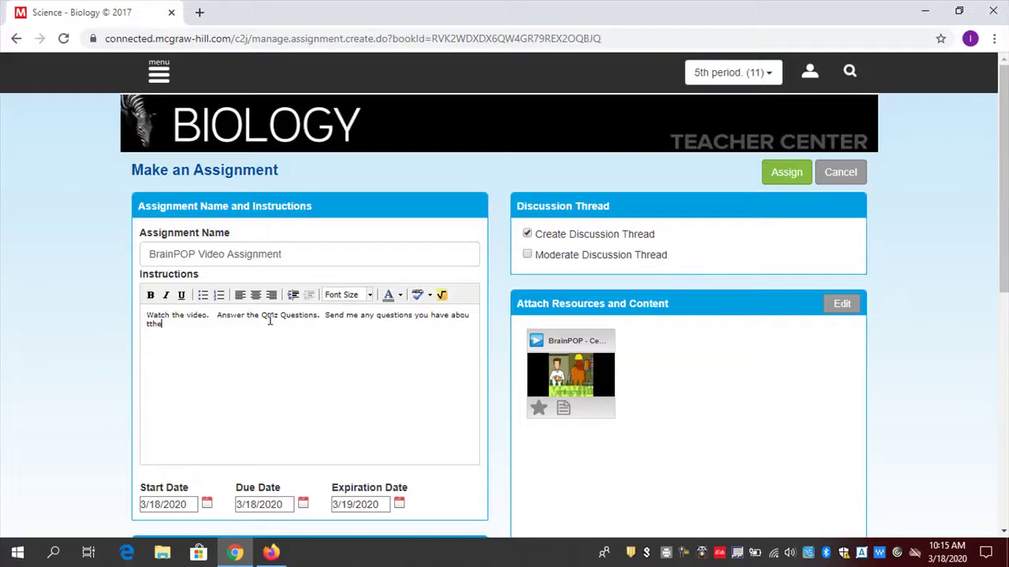
pyautogui.write('ut the content.')
# Set the BrainPOP assignment's due date to 3/20/2020 and its expiration date to 3/23/2020.
pyautogui.scroll(-2, 604, 291)
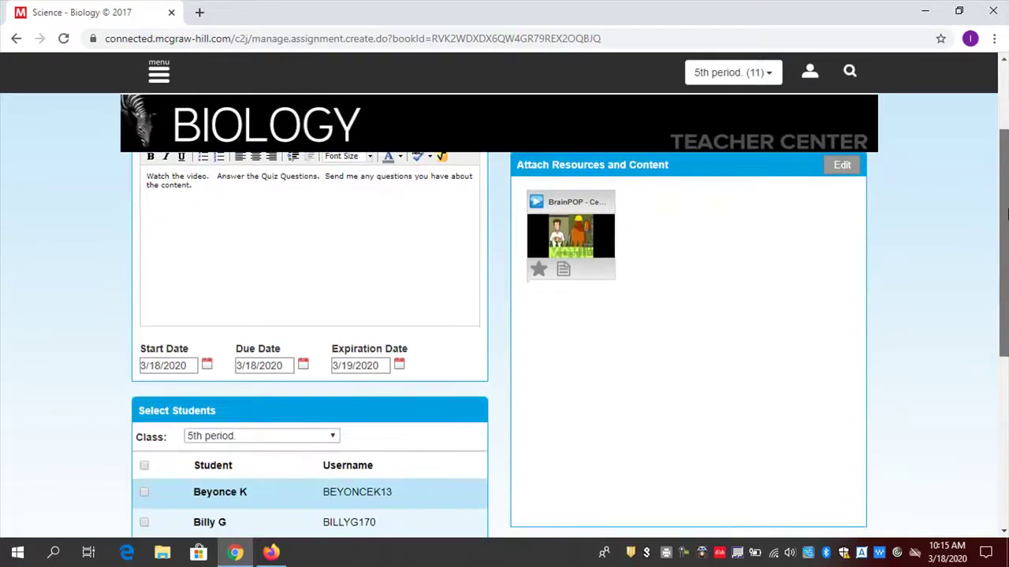
pyautogui.click(303, 364)
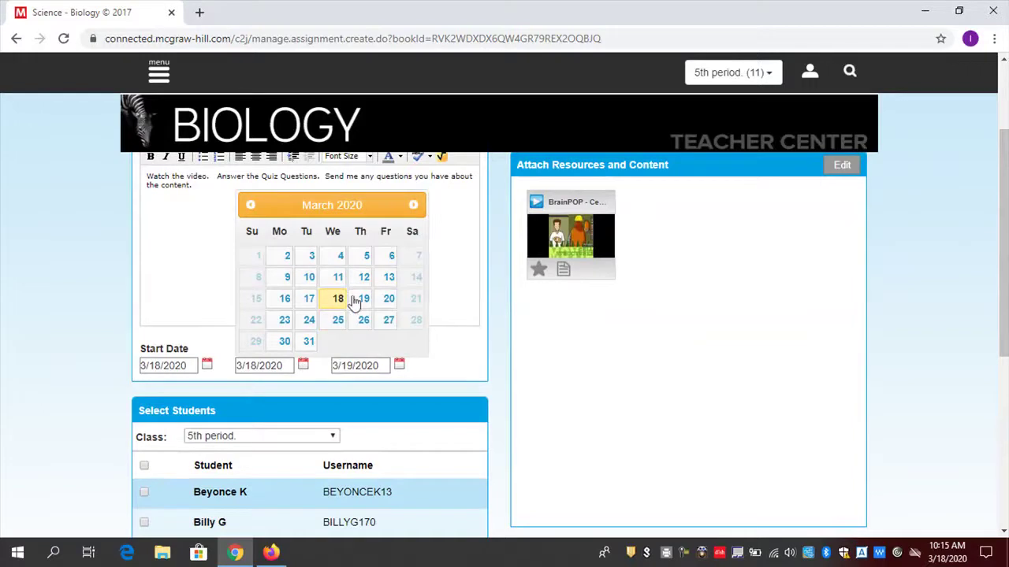
pyautogui.click(386, 300)
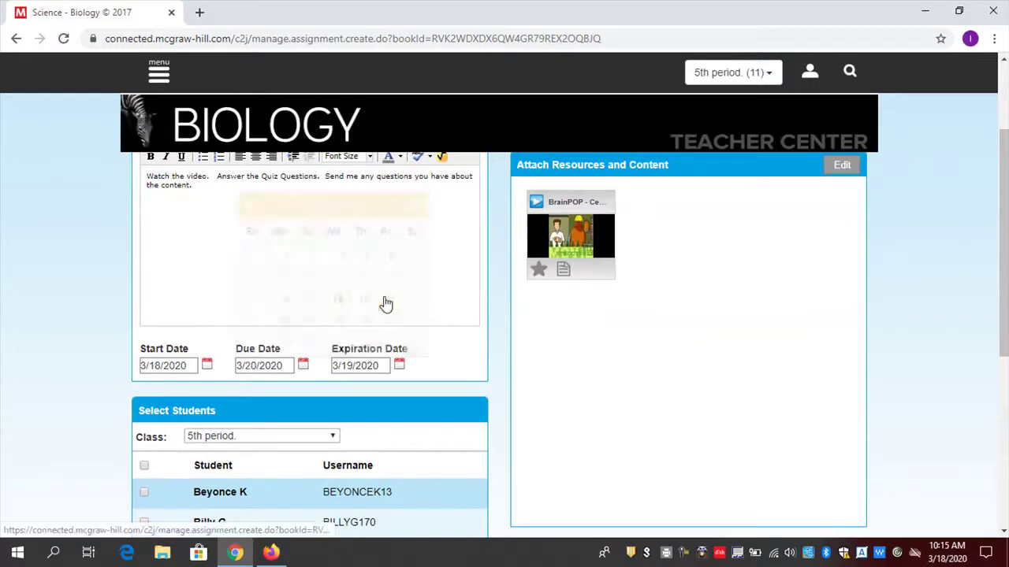
pyautogui.click(400, 366)
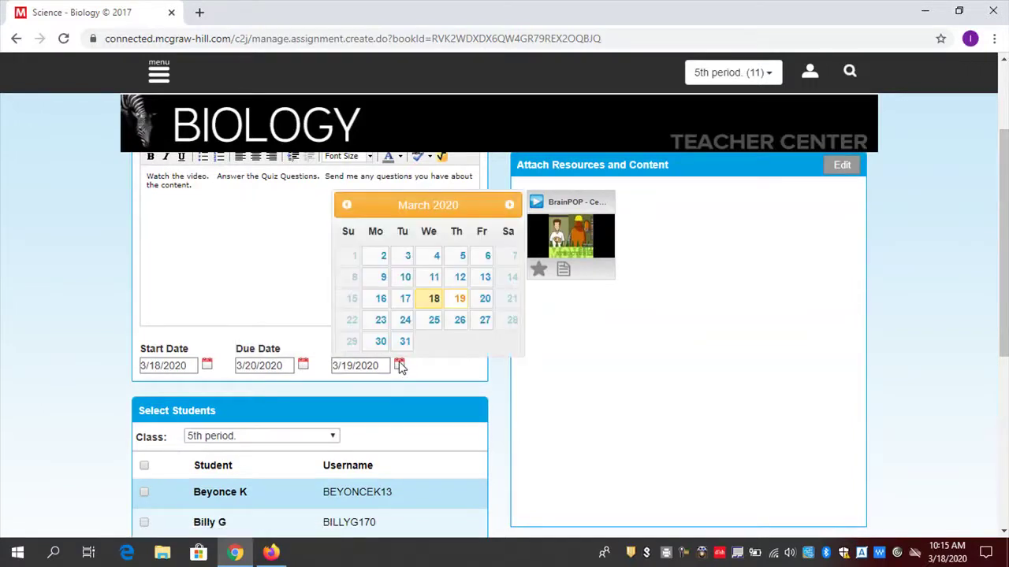
pyautogui.click(381, 321)
# Select all students in the 5th period class, assign the BrainPOP Video Assignment and dismiss the confirmation.
pyautogui.scroll(-3, 1004, 276)
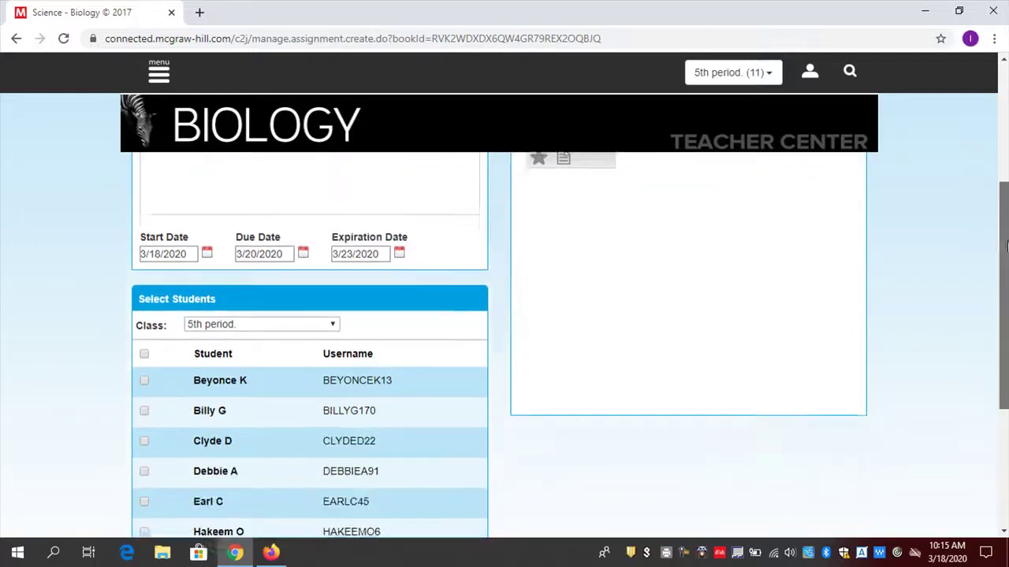
pyautogui.moveTo(1004, 274); pyautogui.dragTo(1005, 283)
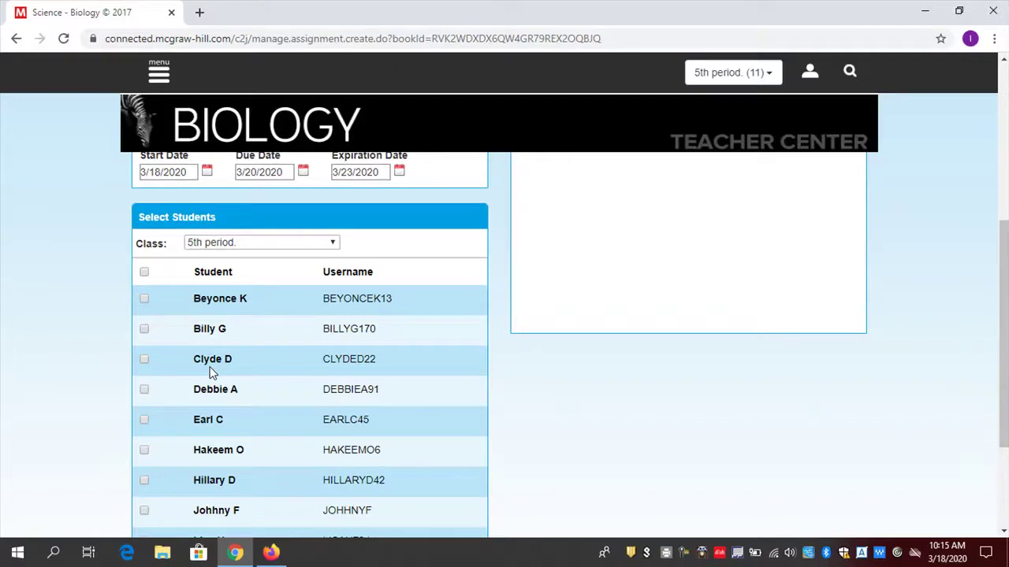
pyautogui.click(145, 273)
pyautogui.moveTo(1003, 279); pyautogui.dragTo(1003, 126)
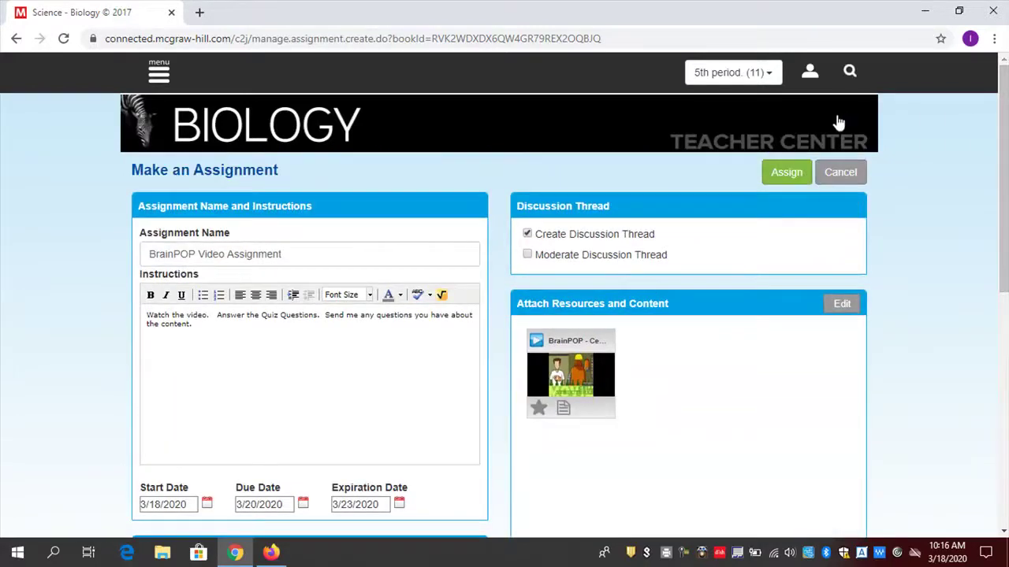
pyautogui.click(788, 173)
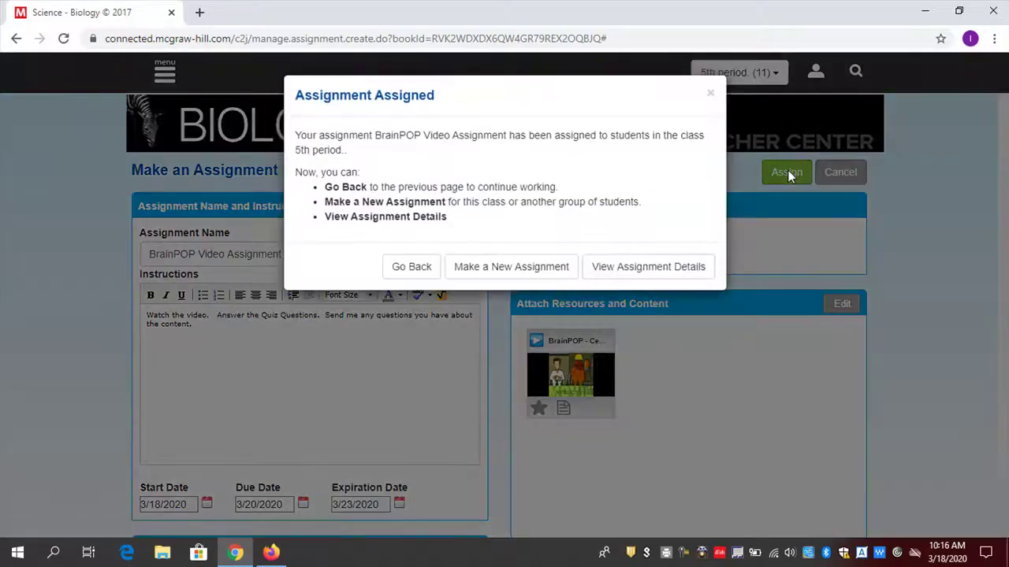
pyautogui.click(707, 93)
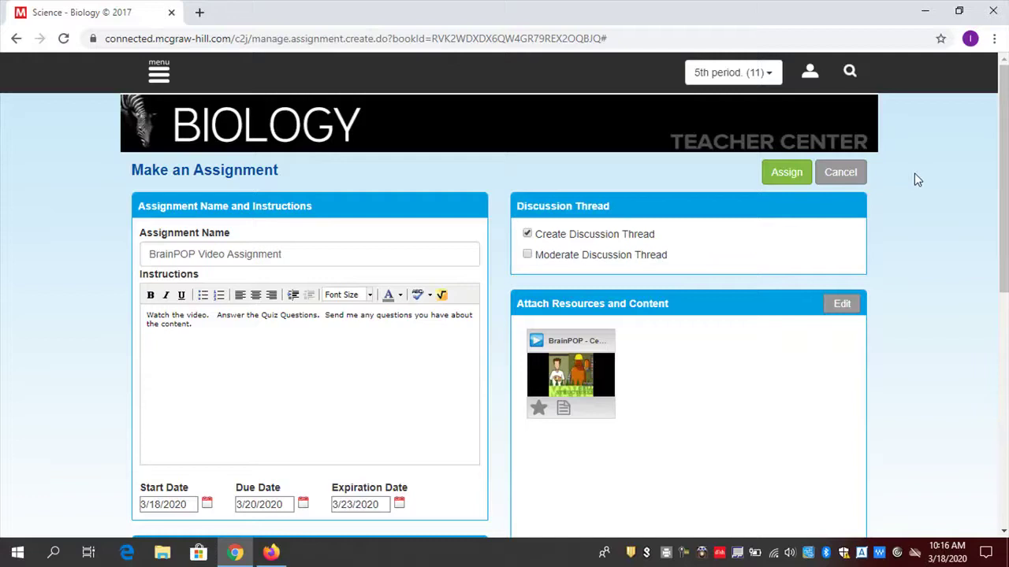
# Return to the Resources library and view the English Reading Essentials PDF for Chapter 7 Section 3, enlarged one zoom level.
pyautogui.click(161, 79)
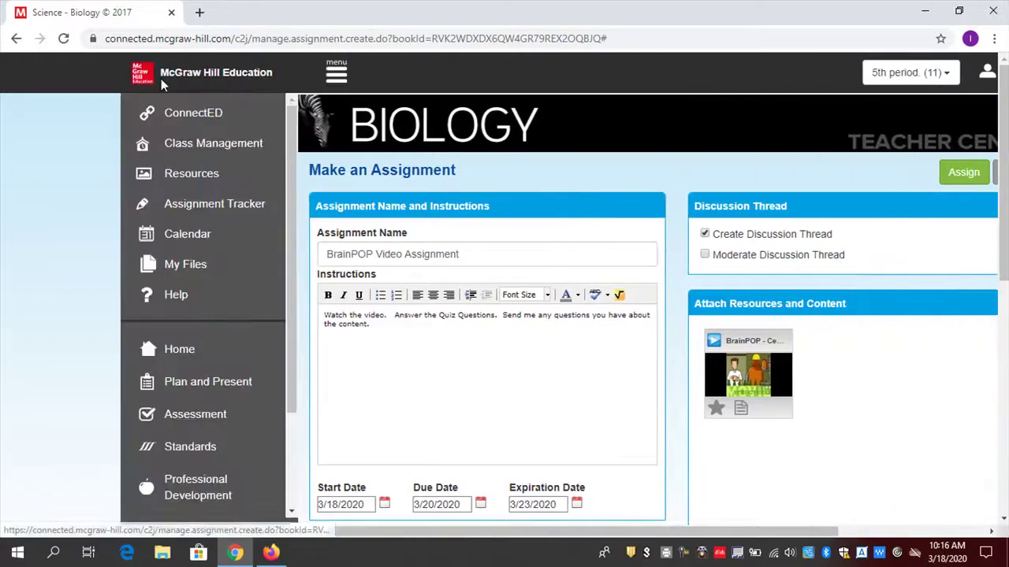
pyautogui.click(180, 175)
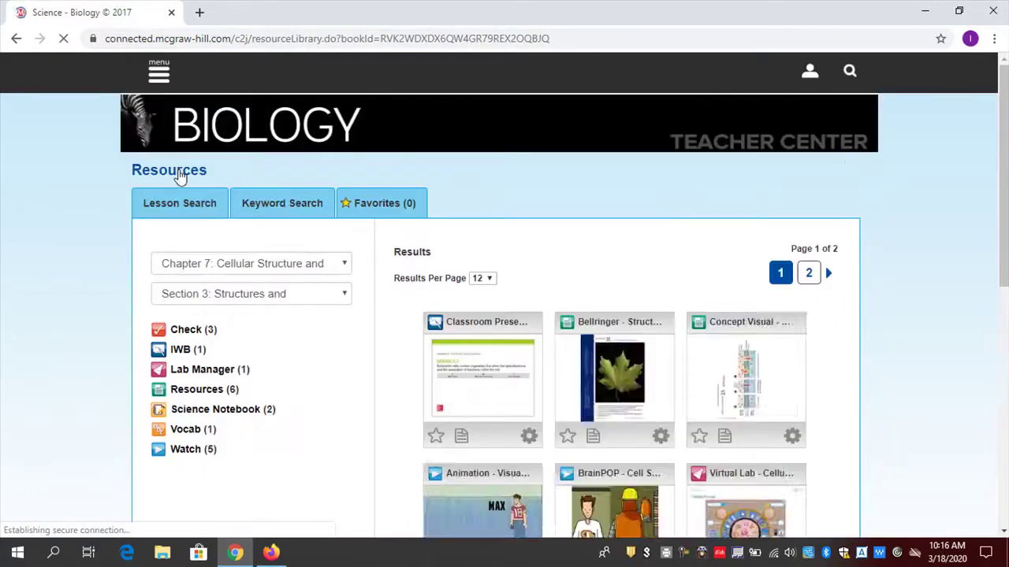
pyautogui.moveTo(1004, 181); pyautogui.dragTo(988, 376)
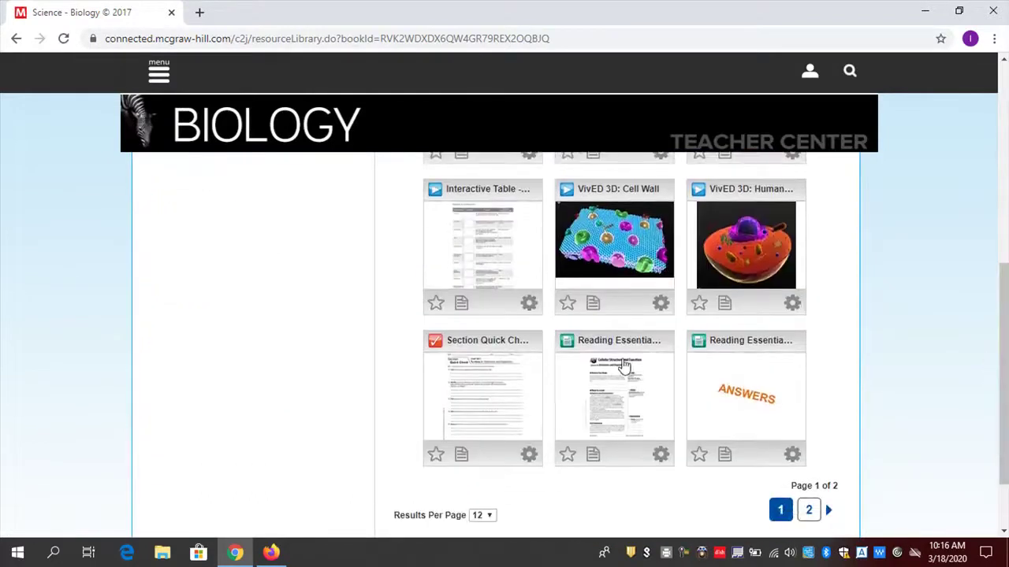
pyautogui.click(606, 390)
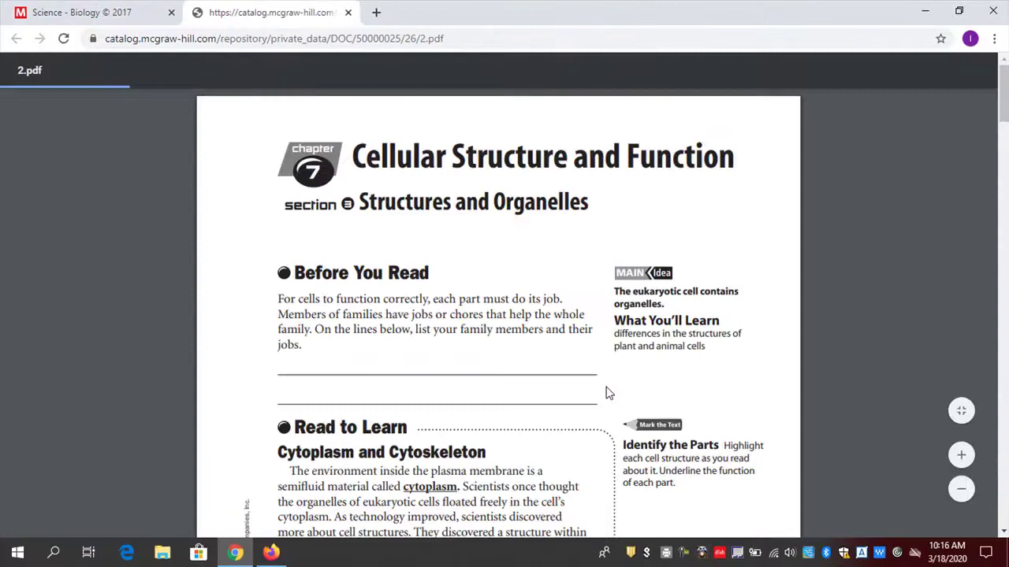
pyautogui.click(961, 456)
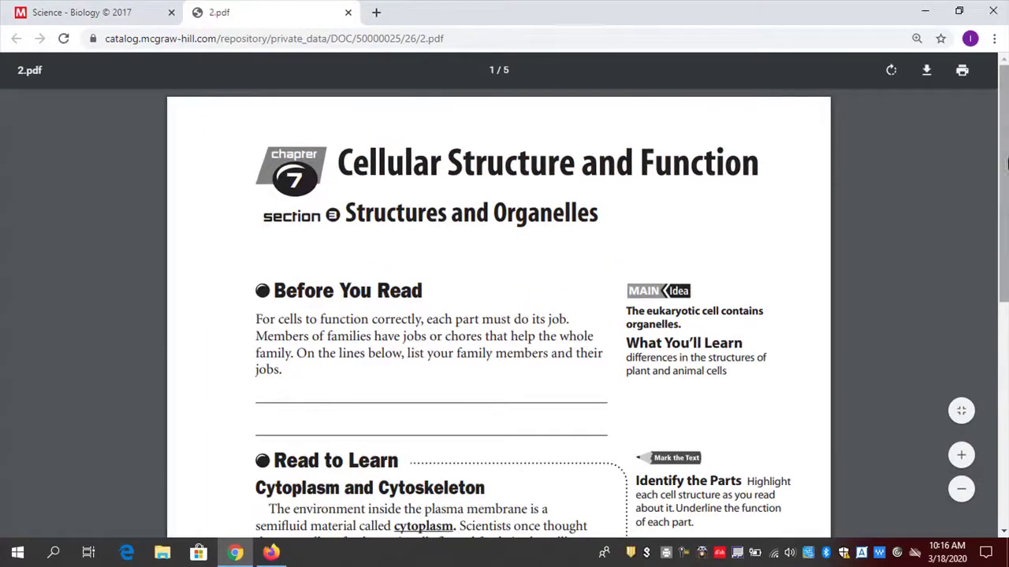
pyautogui.moveTo(1005, 163); pyautogui.dragTo(998, 119)
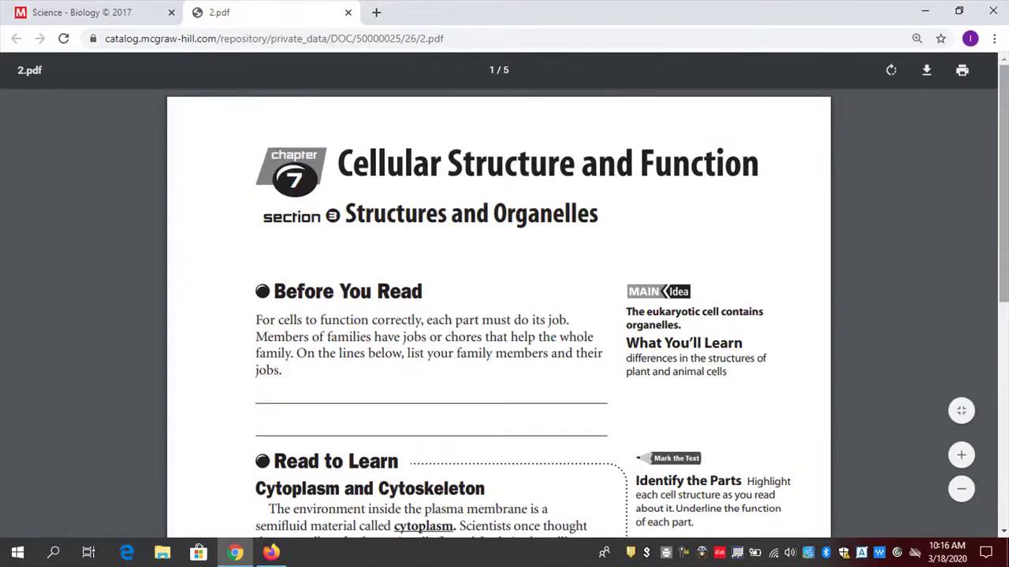
pyautogui.moveTo(1005, 182)
pyautogui.mouseDown()
pyautogui.moveTo(1005, 409)
pyautogui.moveTo(1004, 185)
pyautogui.mouseUp()
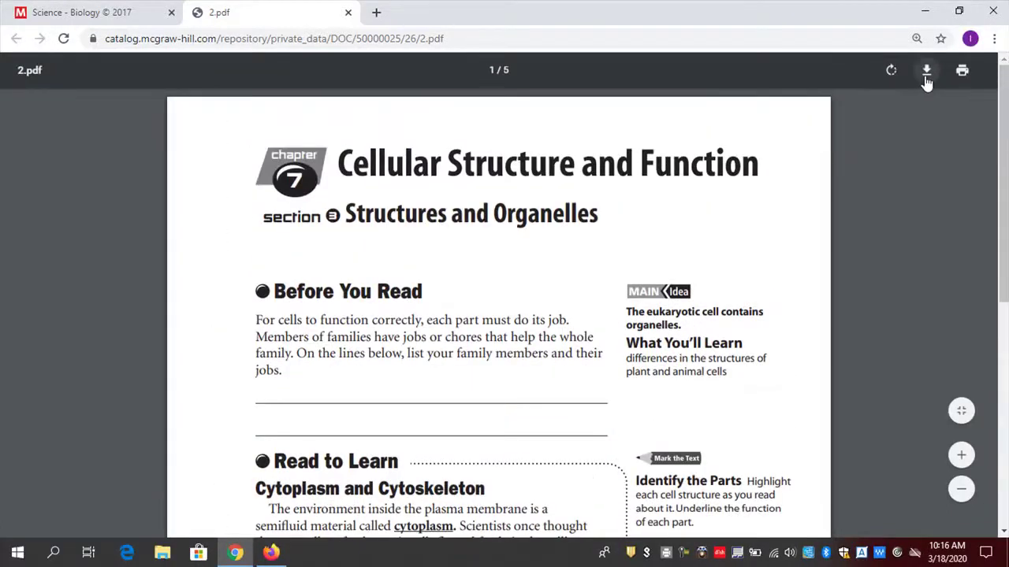
# Bring up the save dialog for downloading the Reading Essentials PDF, cancel it and close the document.
pyautogui.click(927, 72)
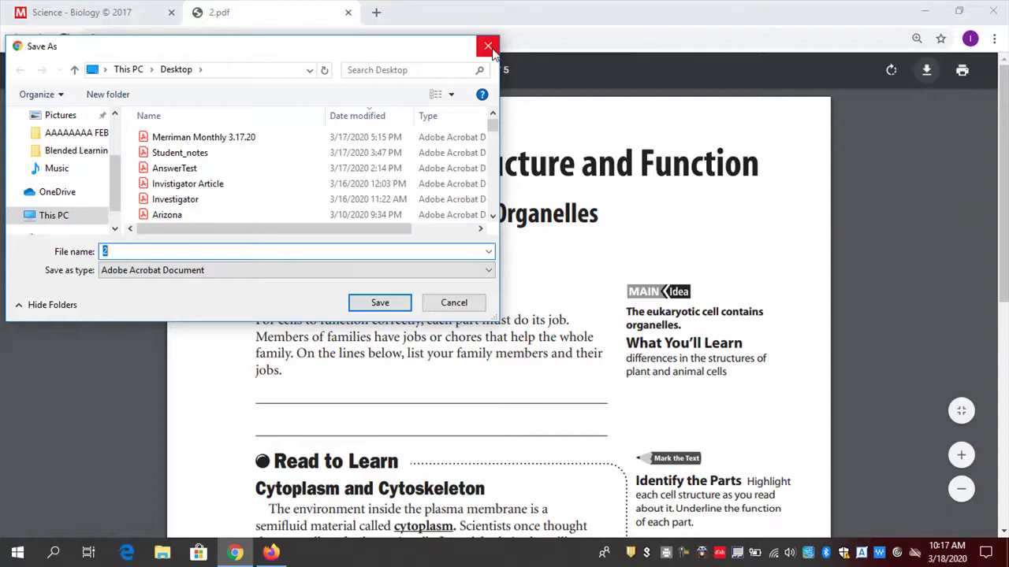
pyautogui.click(488, 47)
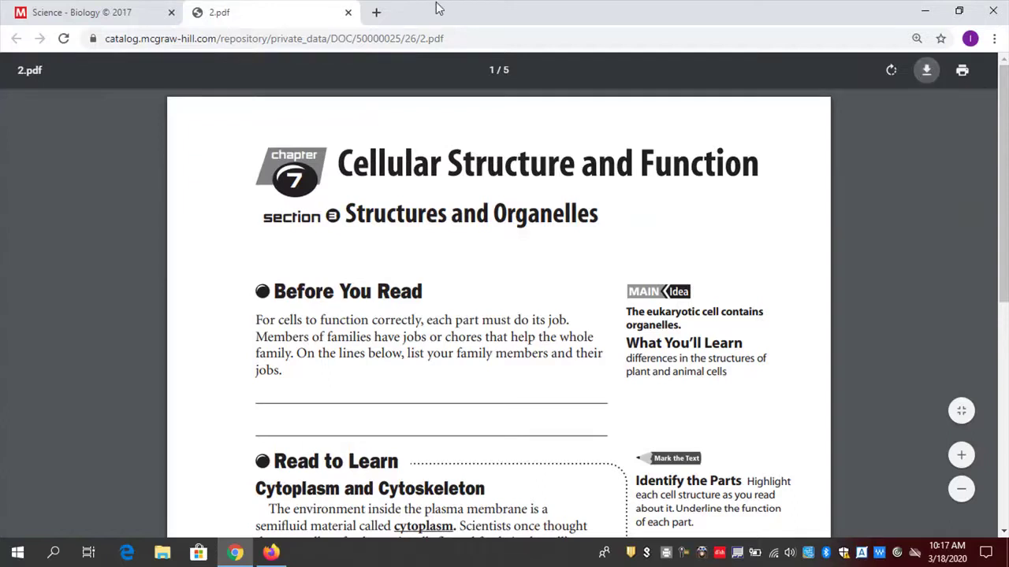
pyautogui.click(347, 14)
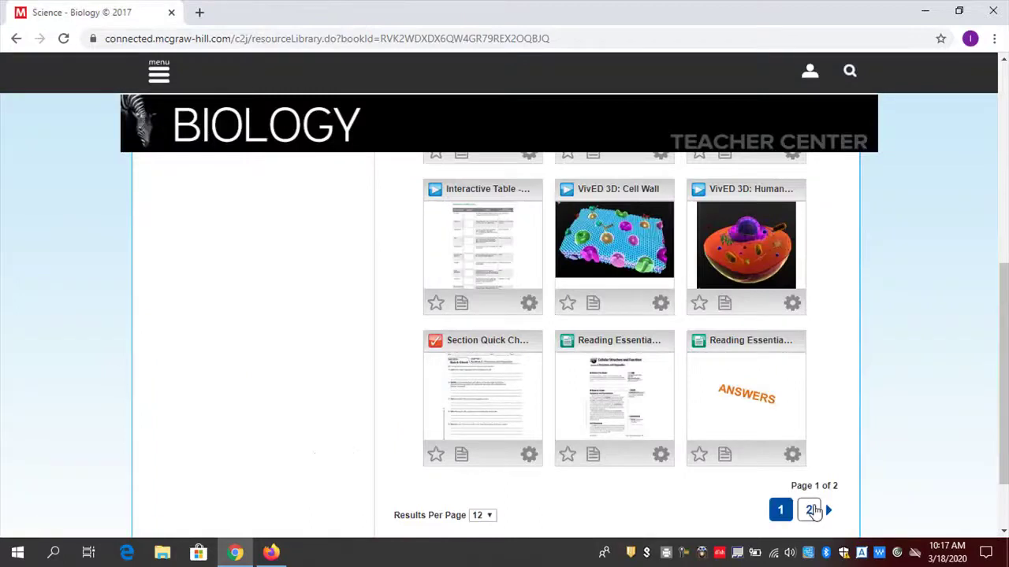
# Look through the Science Notebook worksheet PDF from the second page of results, and close it.
pyautogui.click(813, 511)
pyautogui.moveTo(1005, 345); pyautogui.dragTo(1005, 206)
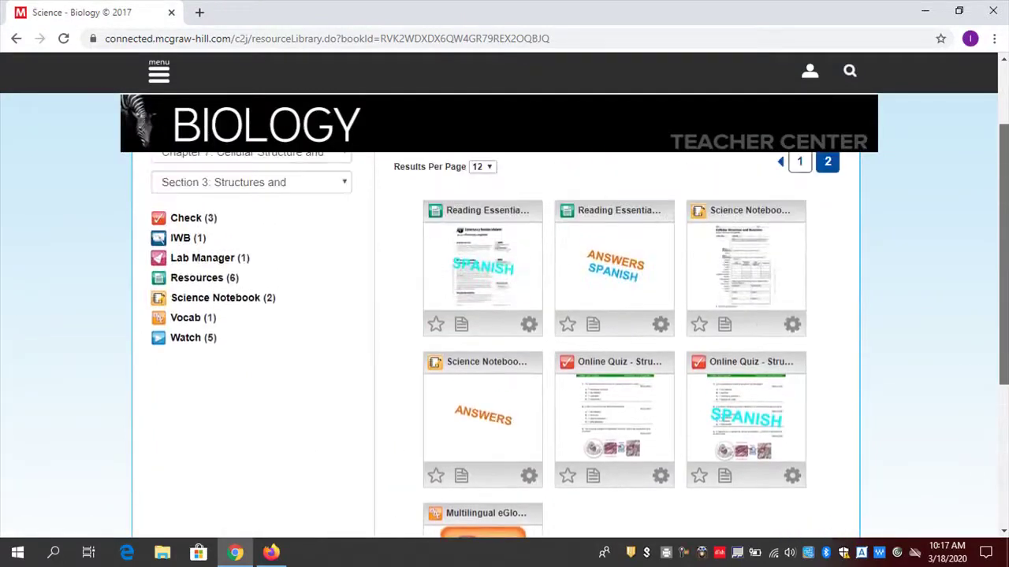
pyautogui.click(745, 271)
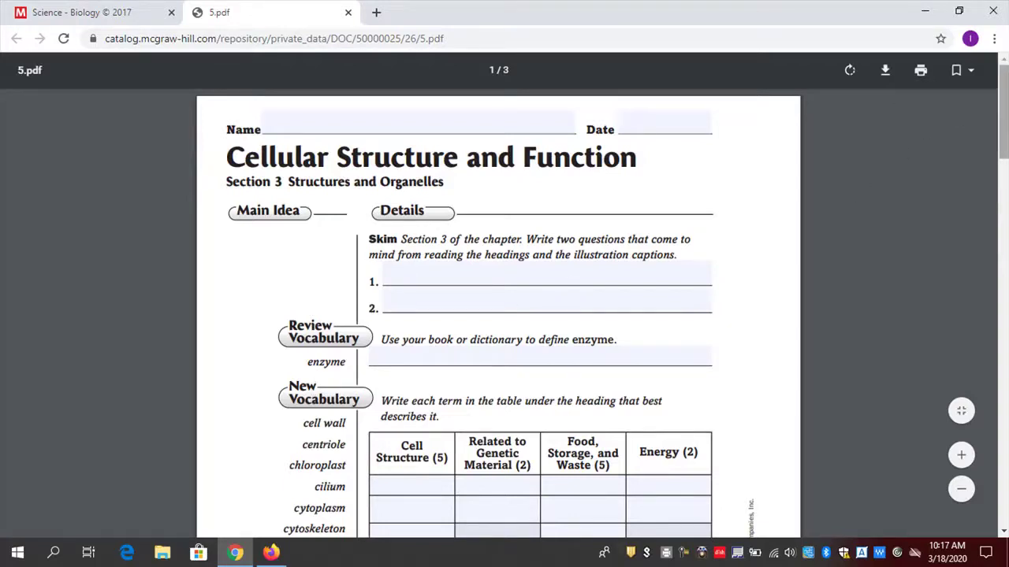
pyautogui.moveTo(1004, 94); pyautogui.dragTo(999, 234)
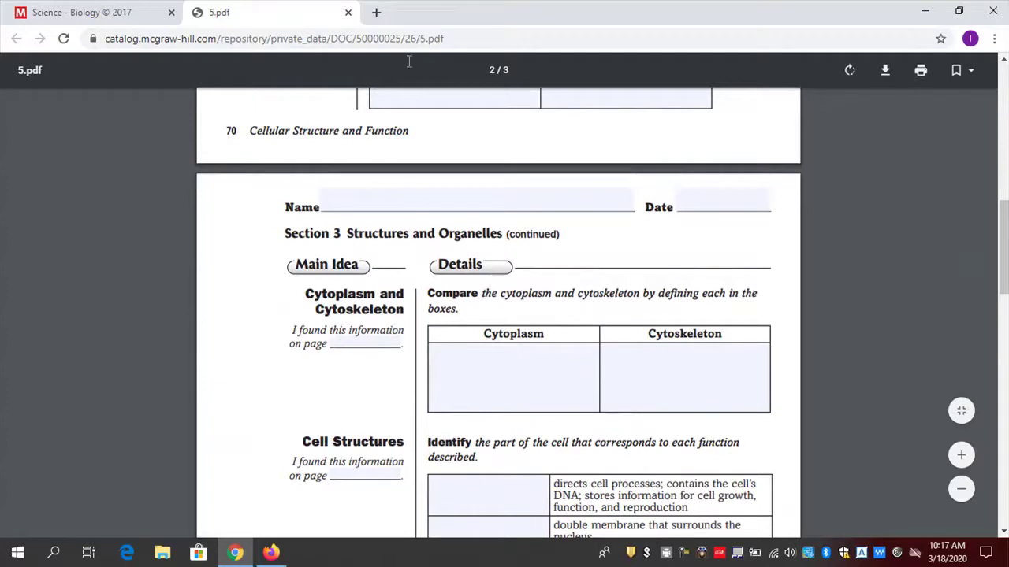
pyautogui.click(348, 13)
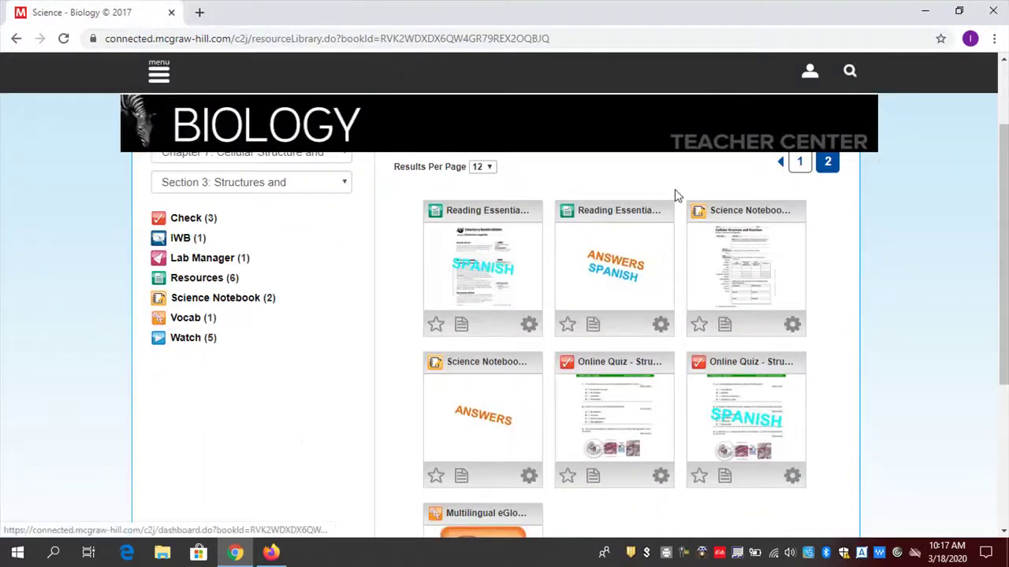
# Start a new assignment from the Science Notebook worksheet resource and begin editing its name.
pyautogui.moveTo(1005, 183); pyautogui.dragTo(1005, 195)
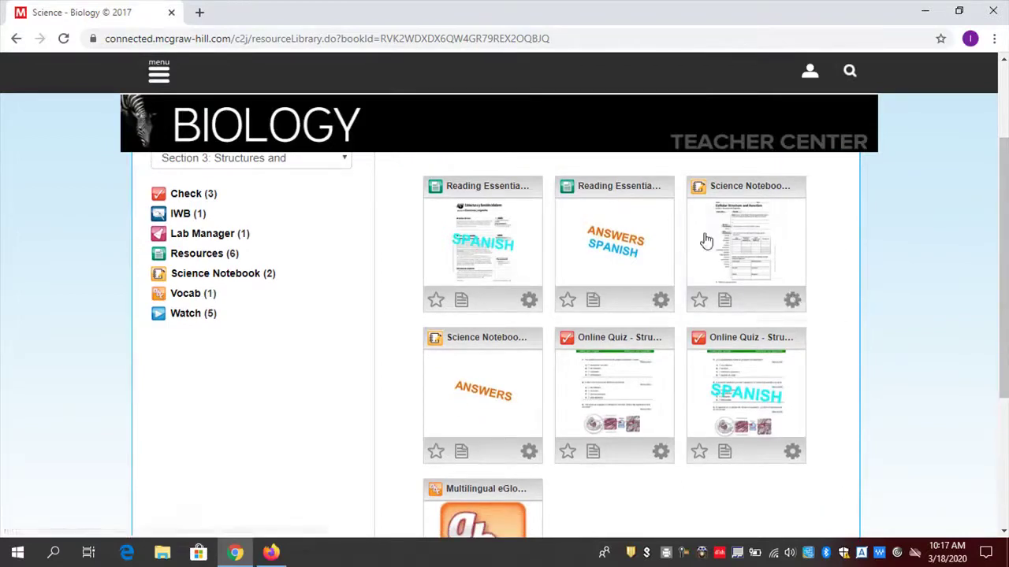
pyautogui.click(792, 301)
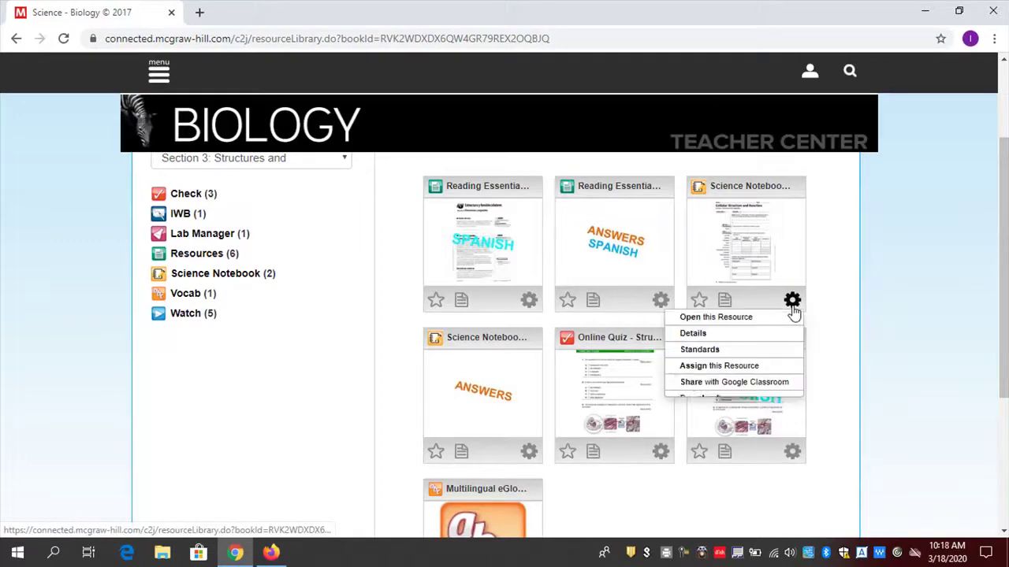
pyautogui.click(731, 367)
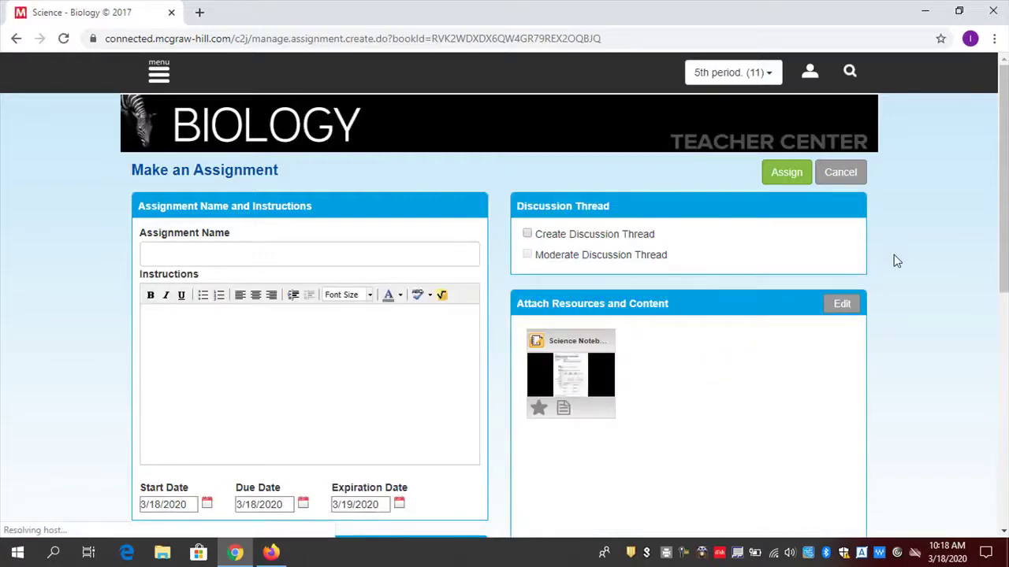
pyautogui.click(388, 255)
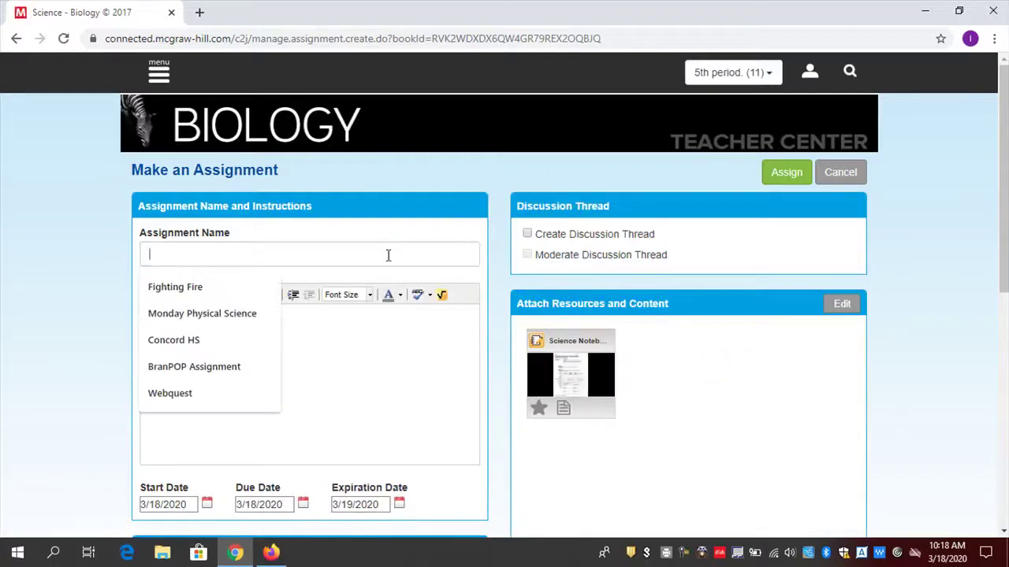
pyautogui.write('Use th')
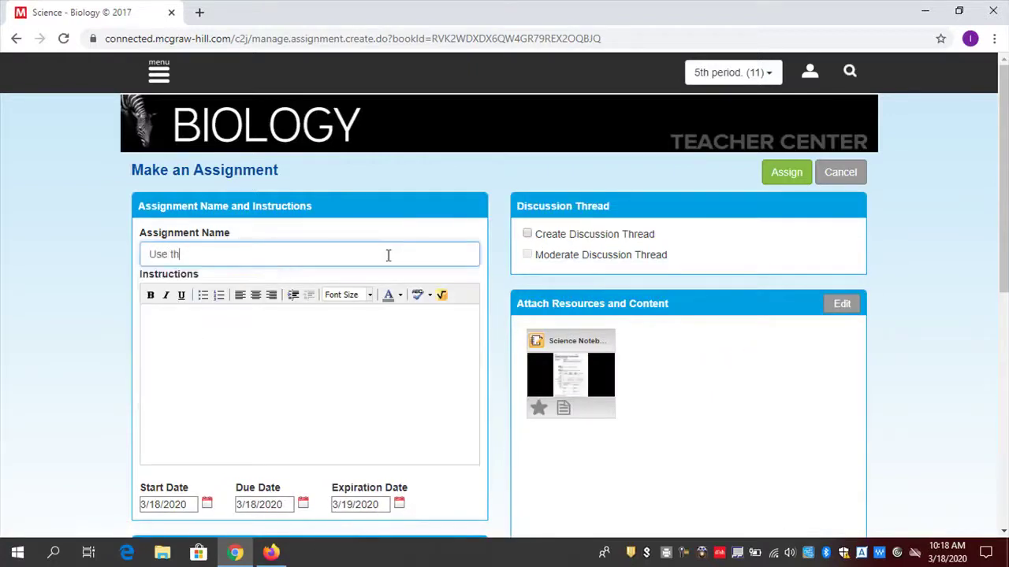
pyautogui.write('is to')
pyautogui.press('BackSpace')
pyautogui.press('BackSpace')
pyautogui.press('BackSpace')
pyautogui.press('BackSpace')
pyautogui.press('BackSpace')
pyautogui.press('BackSpace')
pyautogui.press('BackSpace')
pyautogui.press('BackSpace')
pyautogui.press('BackSpace')
pyautogui.press('BackSpace')
pyautogui.press('BackSpace')
pyautogui.press('BackSpace')
pyautogui.press('BackSpace')
pyautogui.press('BackSpace')
pyautogui.press('BackSpace')
pyautogui.press('BackSpace')
# Name the assignment "Science Notebook Assignment" and enter the instructions "USe this to take notes from the book Reading".
pyautogui.write('Science Notebook')
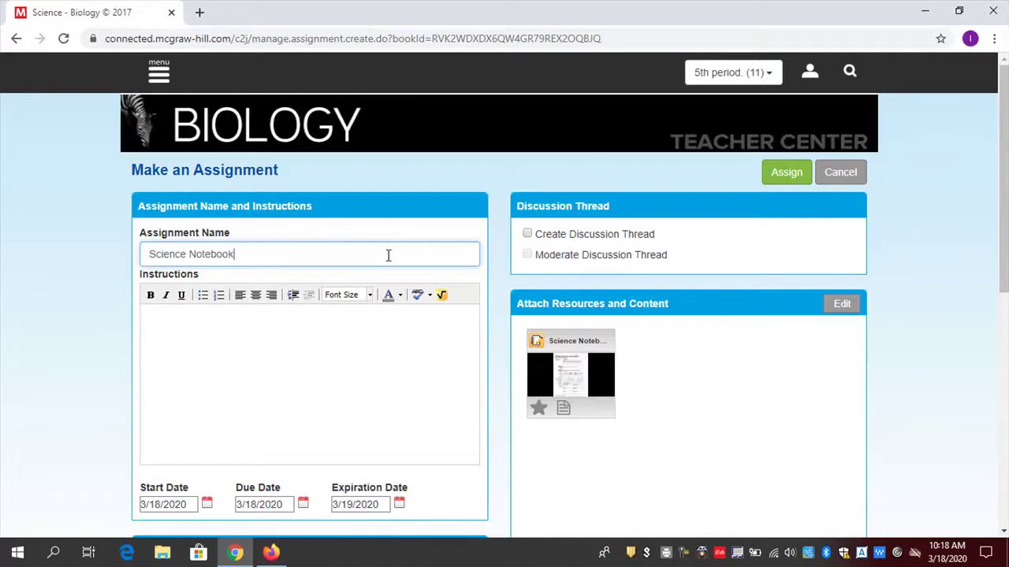
pyautogui.write(' Assignment')
pyautogui.click(321, 326)
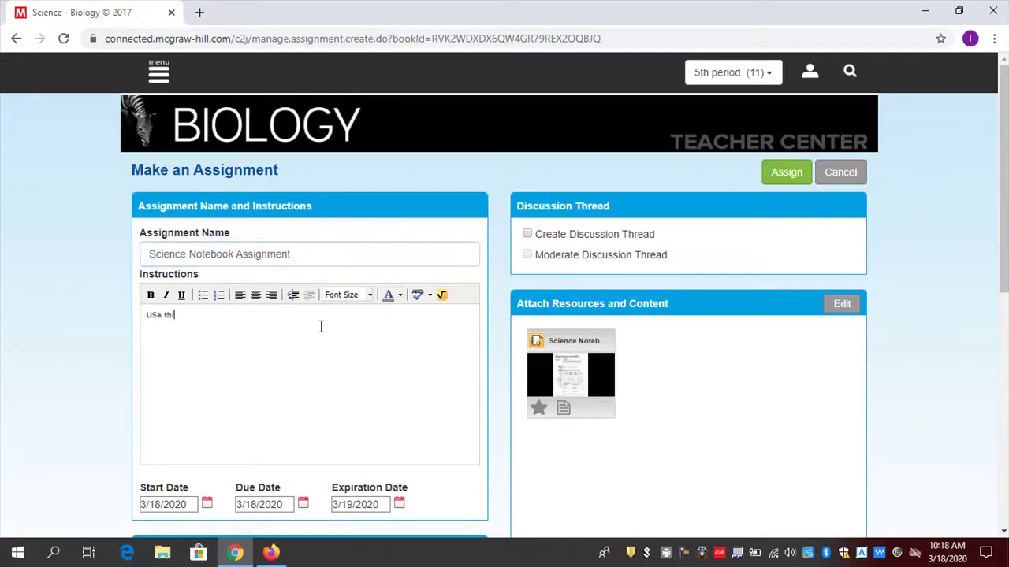
pyautogui.write('USe this to take notes from the ')
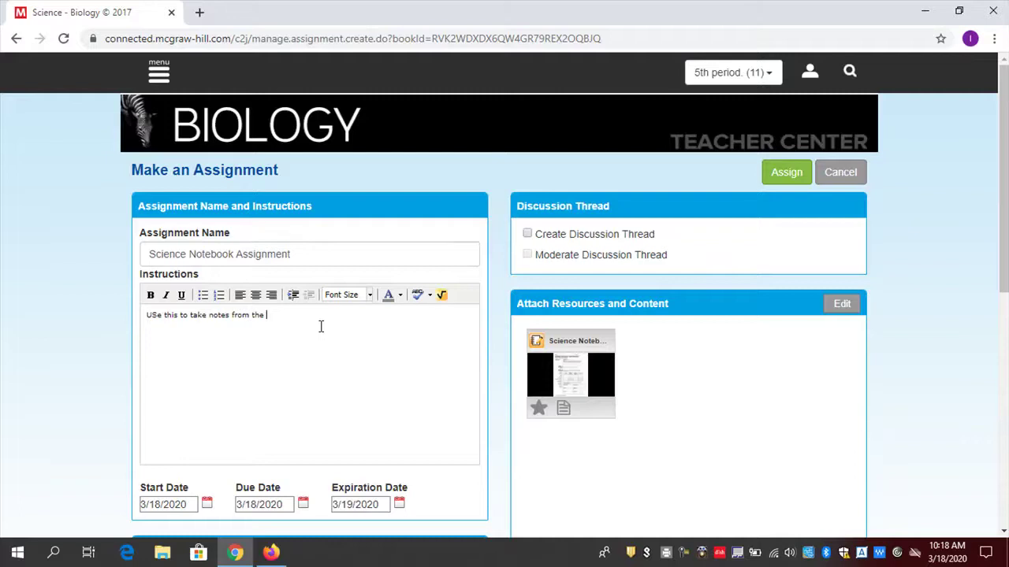
pyautogui.write('book Read')
# Set the notebook assignment's due and expiration dates both to 3/23/2020 and submit the assignment.
pyautogui.click(302, 504)
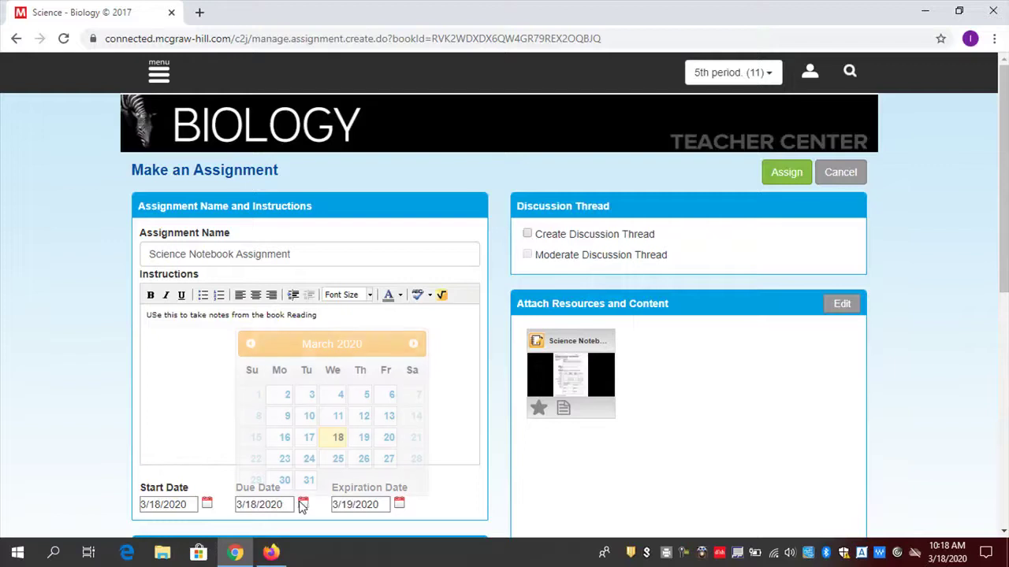
pyautogui.click(284, 459)
pyautogui.click(402, 506)
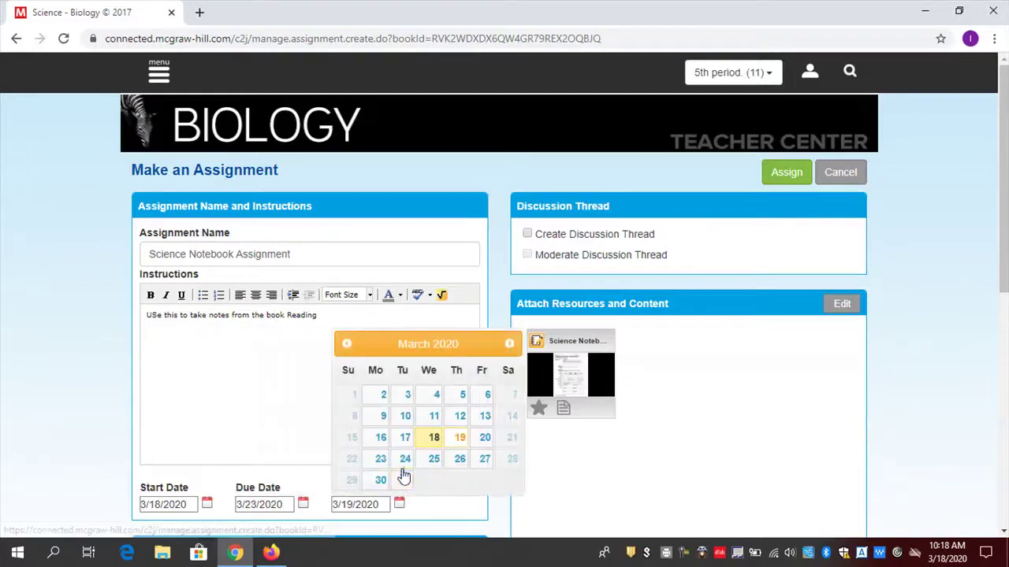
pyautogui.click(377, 458)
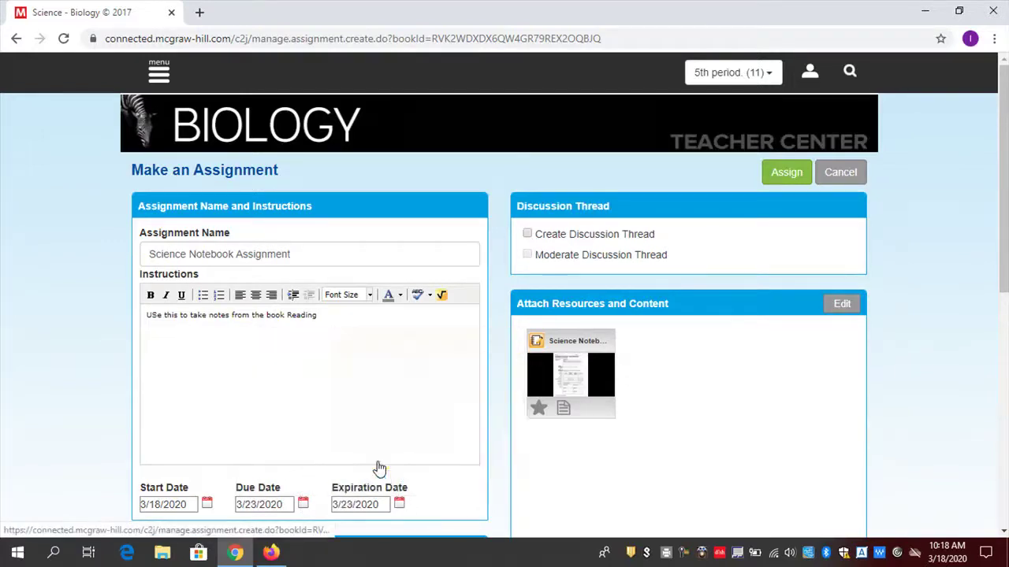
pyautogui.click(786, 174)
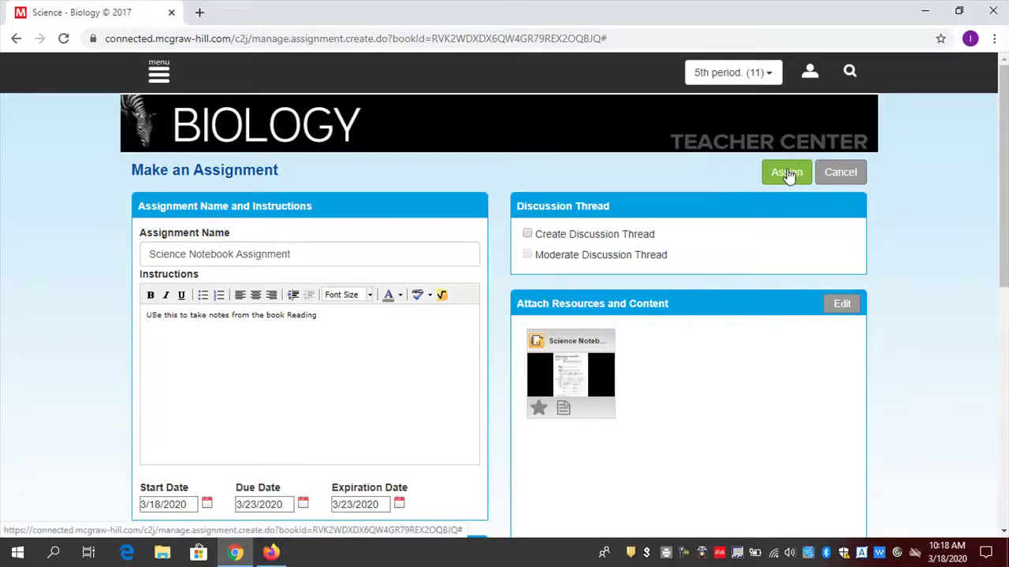
# Select all students in the 5th period class, assign the notebook assignment to them, and dismiss the confirmation.
pyautogui.moveTo(1005, 135); pyautogui.dragTo(1006, 329)
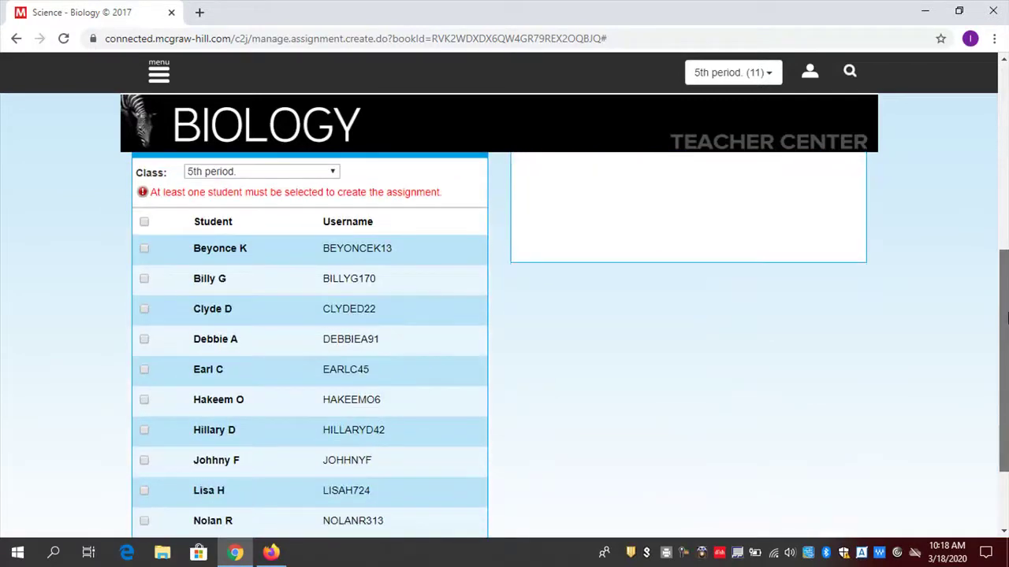
pyautogui.click(144, 222)
pyautogui.moveTo(1006, 339); pyautogui.dragTo(1006, 153)
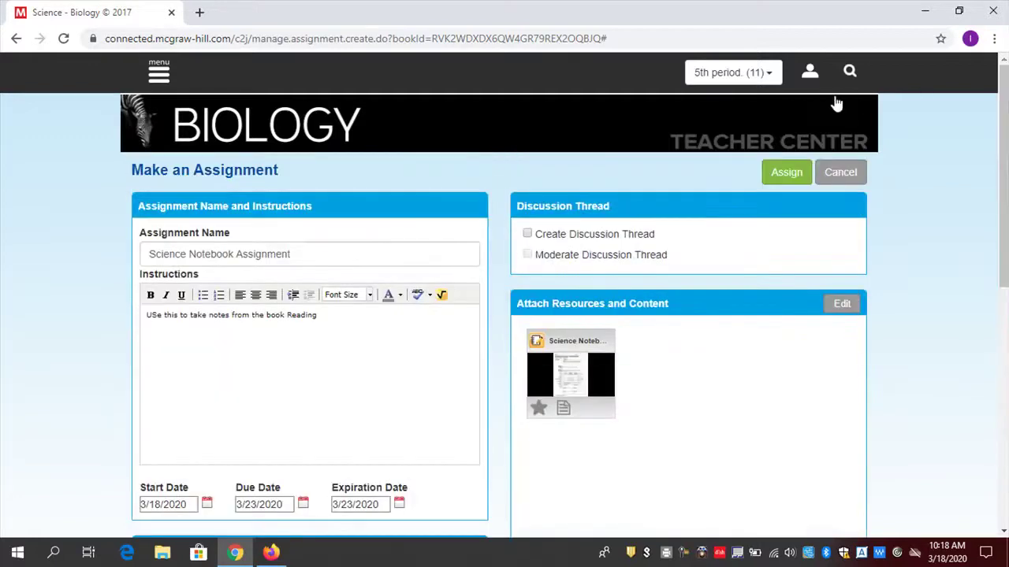
pyautogui.click(786, 176)
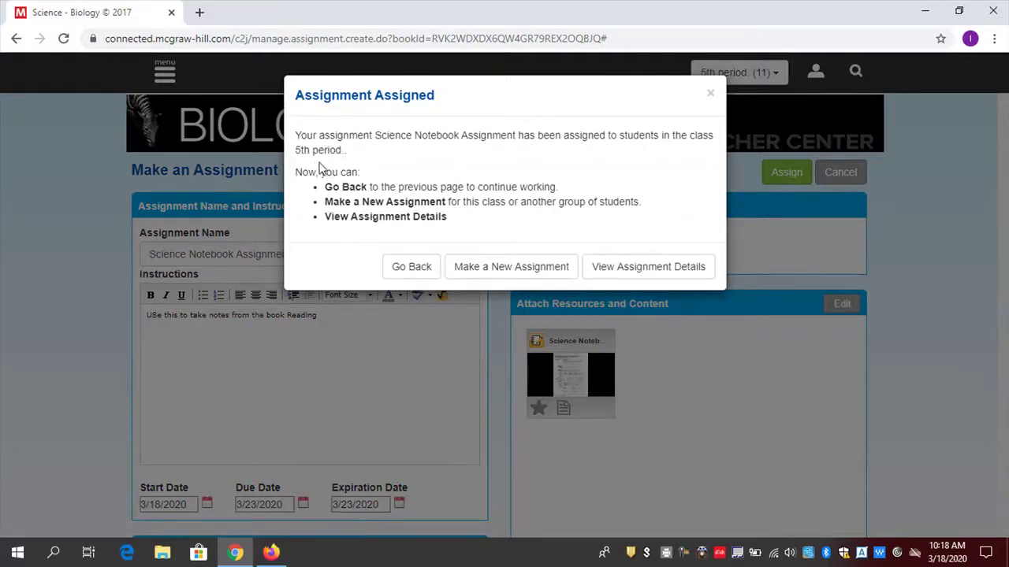
pyautogui.click(710, 96)
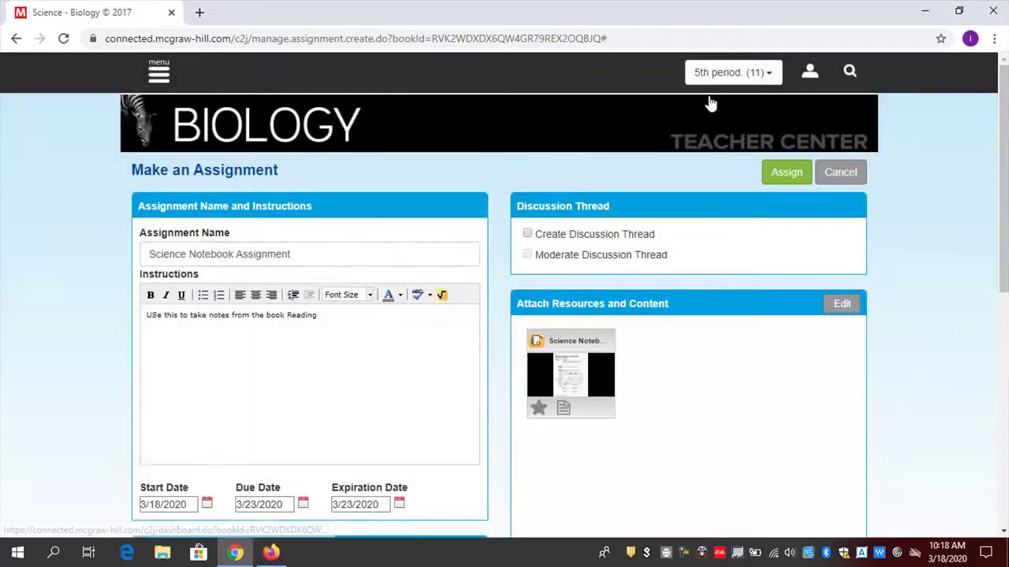
# Return to the resource library and preview the Science Notebook worksheet from the second page of Section 3 results, closing it when done.
pyautogui.click(158, 72)
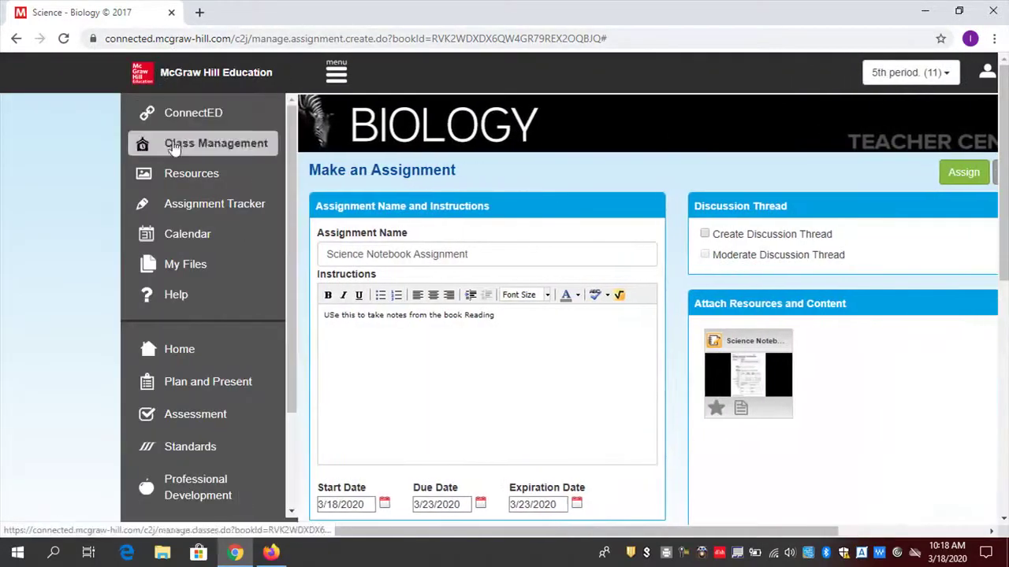
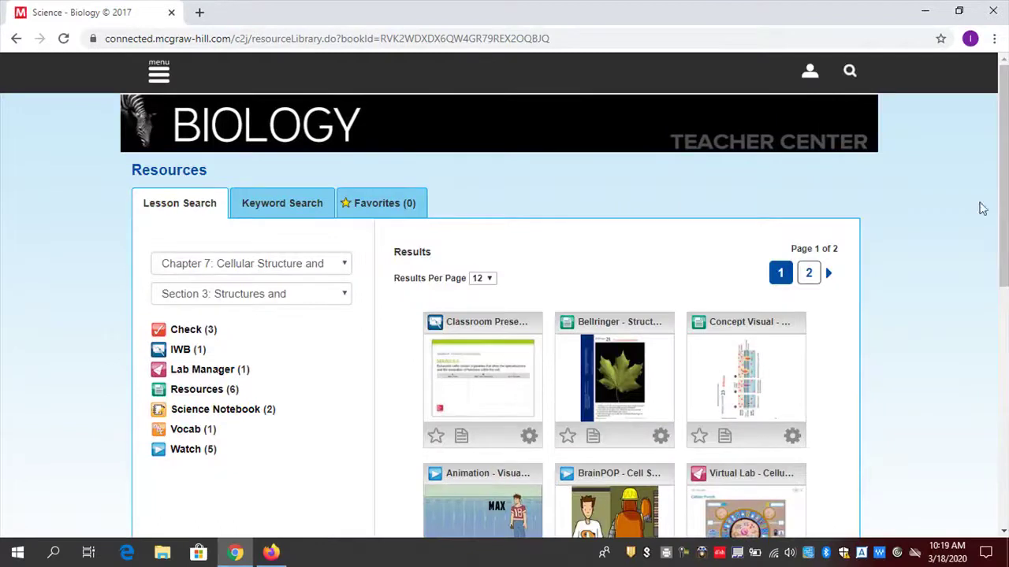
pyautogui.scroll(-3, 1002, 237)
pyautogui.moveTo(1002, 258); pyautogui.dragTo(1002, 391)
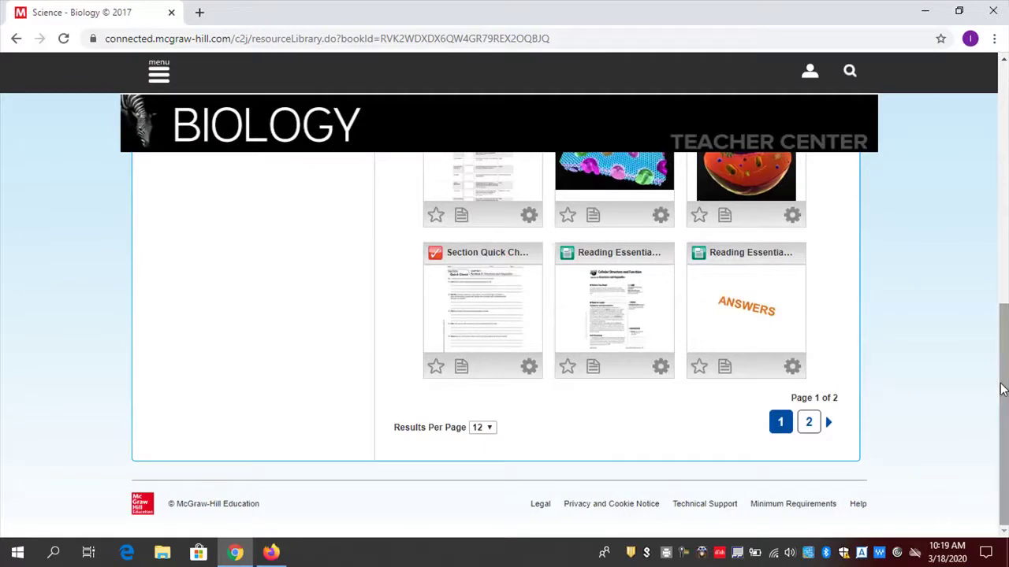
pyautogui.click(812, 423)
pyautogui.moveTo(1002, 326); pyautogui.dragTo(1006, 193)
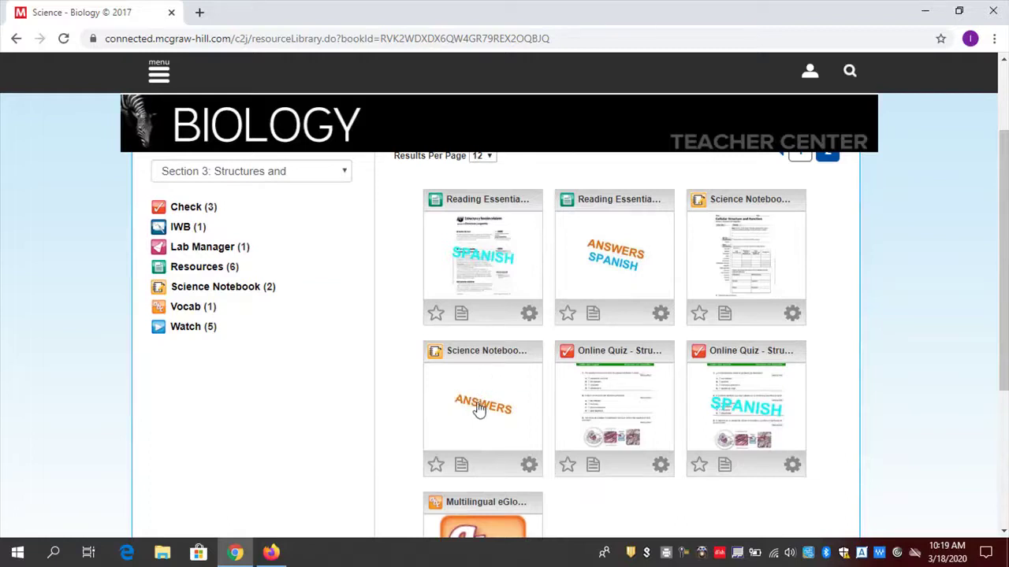
pyautogui.click(741, 238)
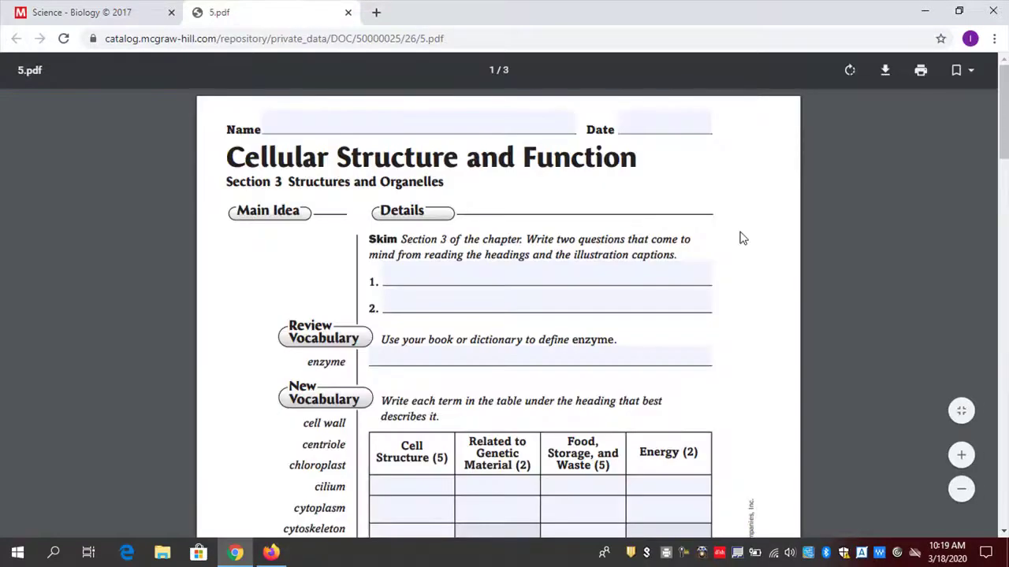
pyautogui.click(347, 12)
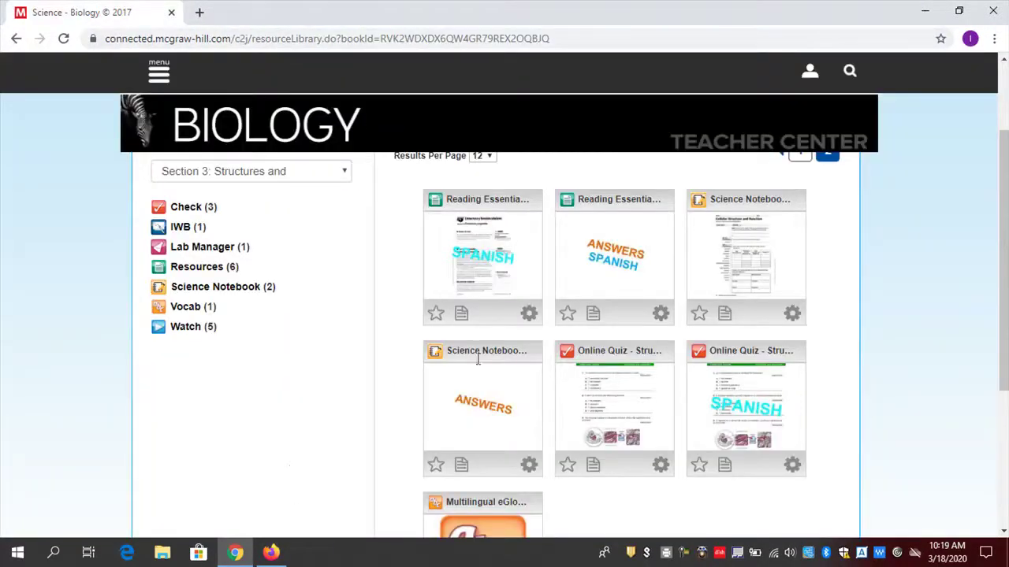
# Look through the Science Notebook answers PDF, close it, and read the description of that resource.
pyautogui.click(483, 414)
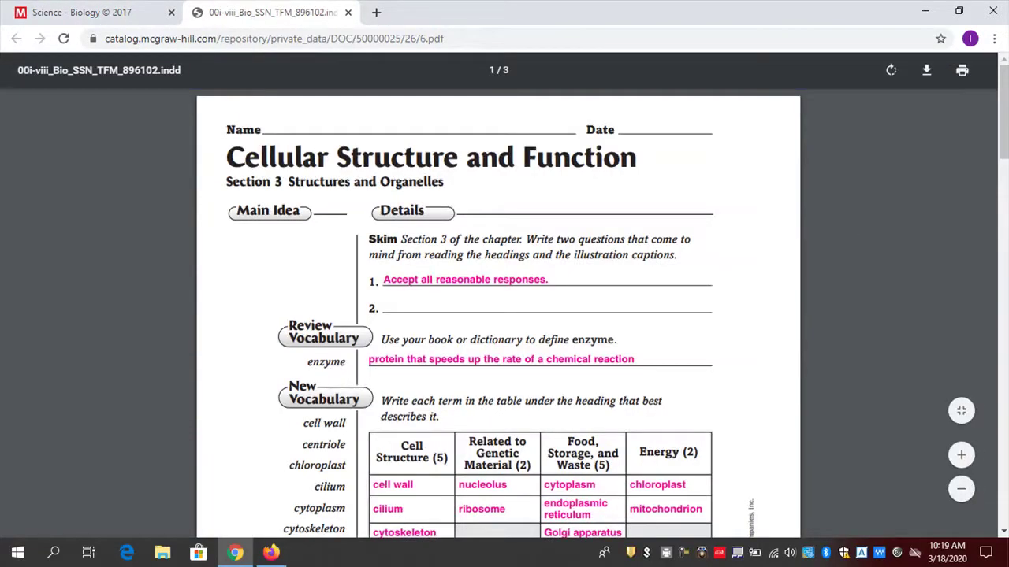
pyautogui.scroll(-2, 1005, 139)
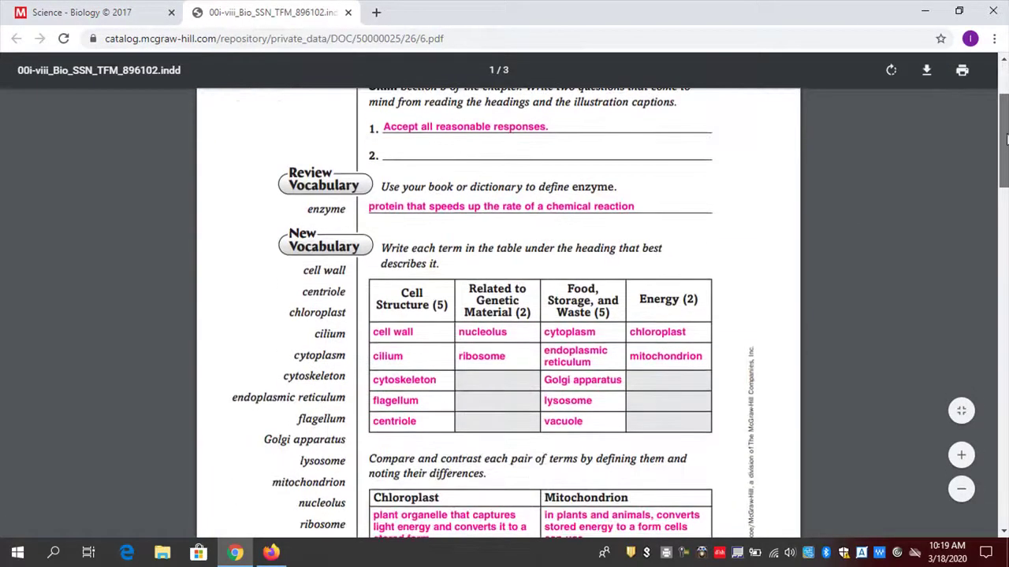
pyautogui.moveTo(1005, 138); pyautogui.dragTo(1004, 409)
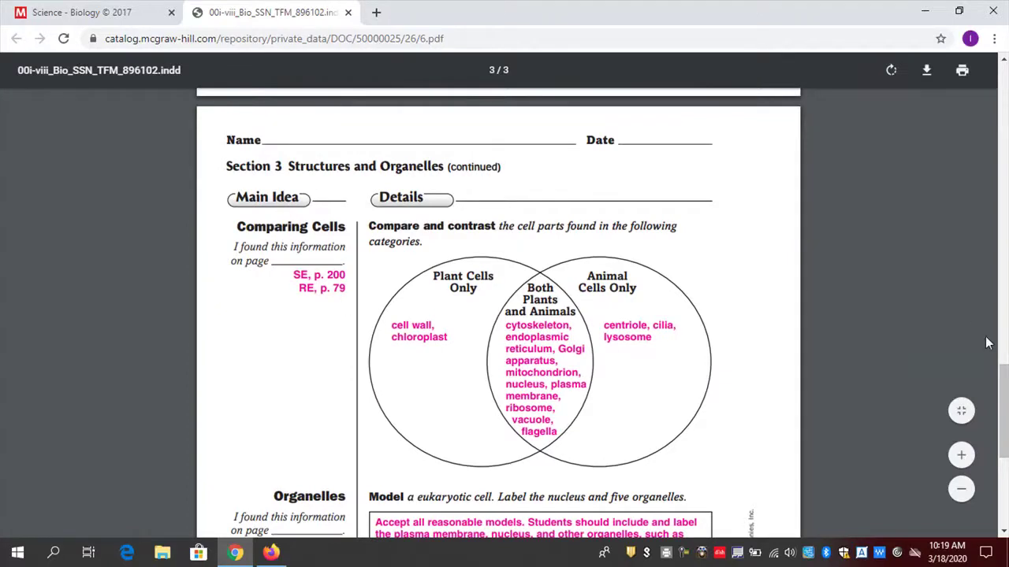
pyautogui.moveTo(1004, 390); pyautogui.dragTo(1004, 81)
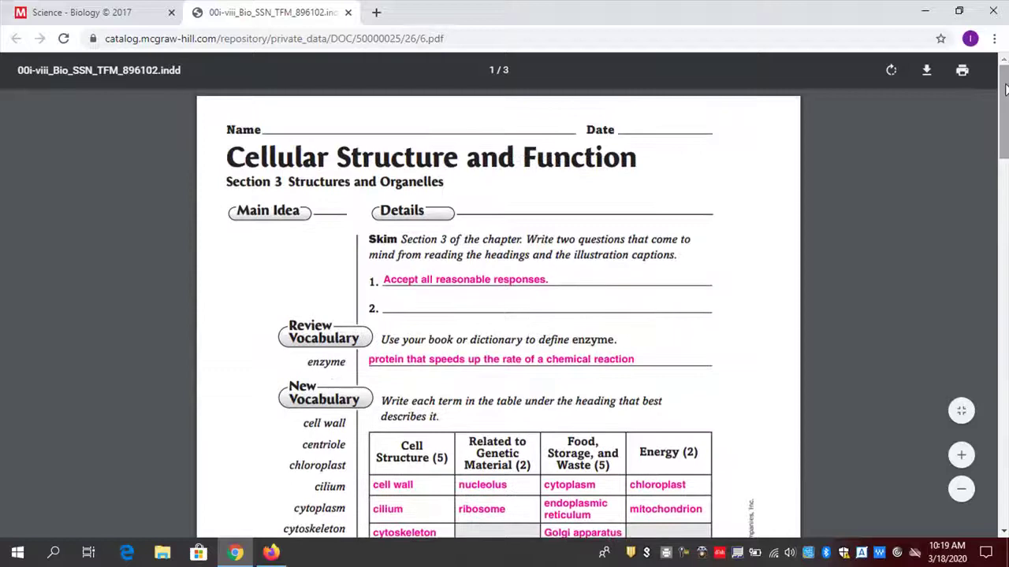
pyautogui.click(347, 13)
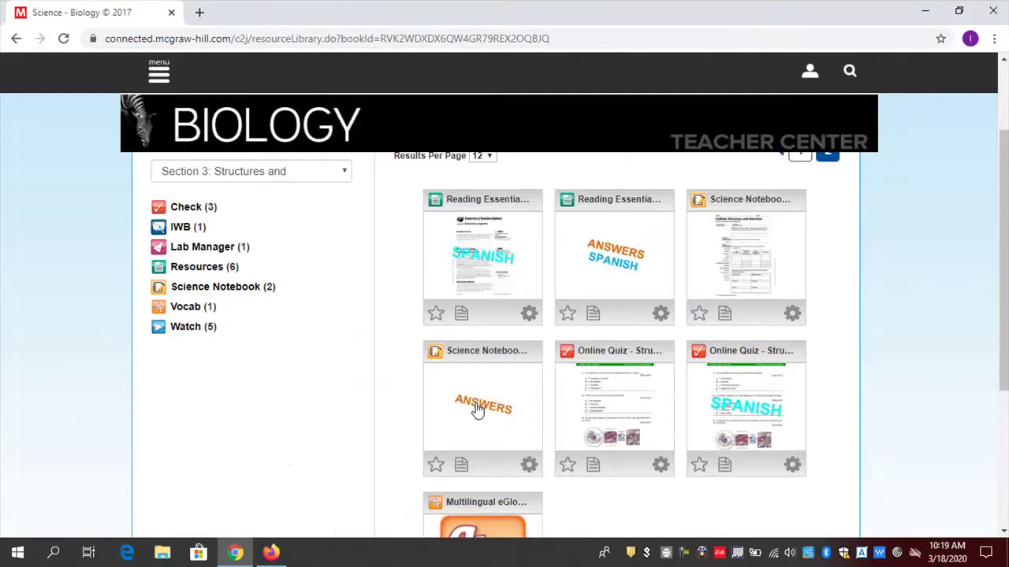
pyautogui.moveTo(1004, 267); pyautogui.dragTo(1005, 274)
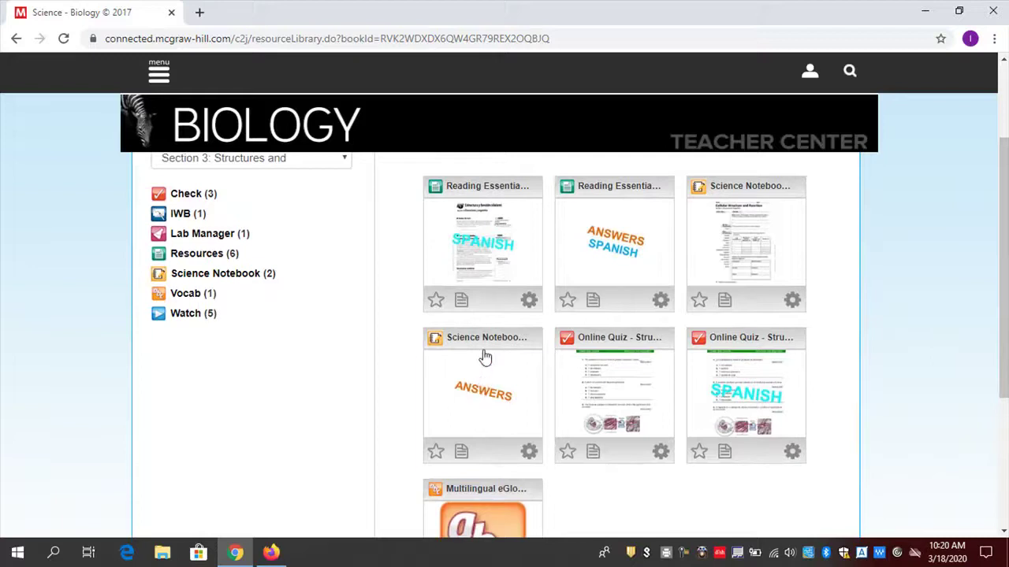
pyautogui.moveTo(487, 339)
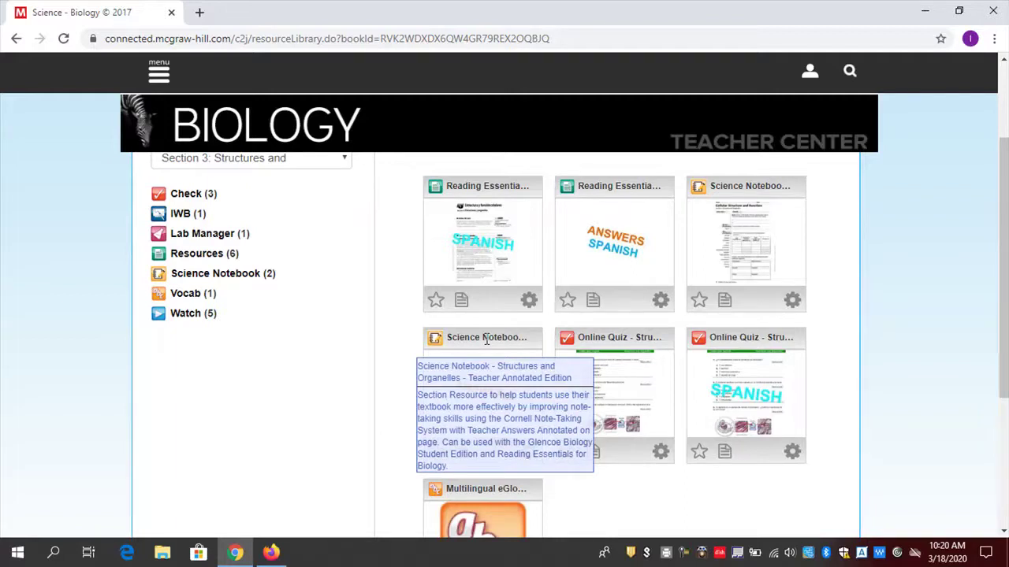
# Browse the Chapter 7 resources for Cutting-Edge Biology, BioLab and Study Guide in turn.
pyautogui.scroll(3, 1002, 260)
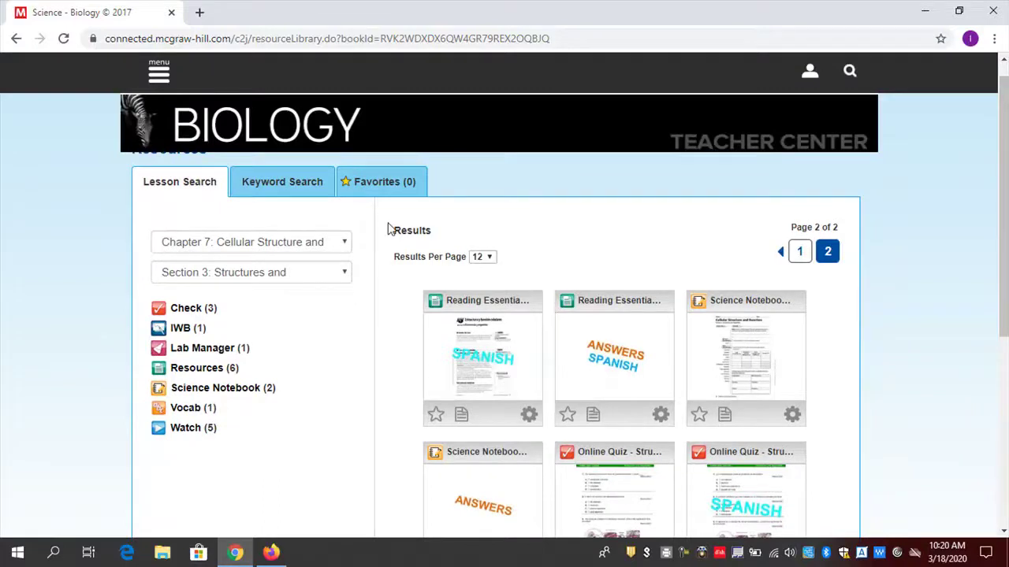
pyautogui.click(344, 276)
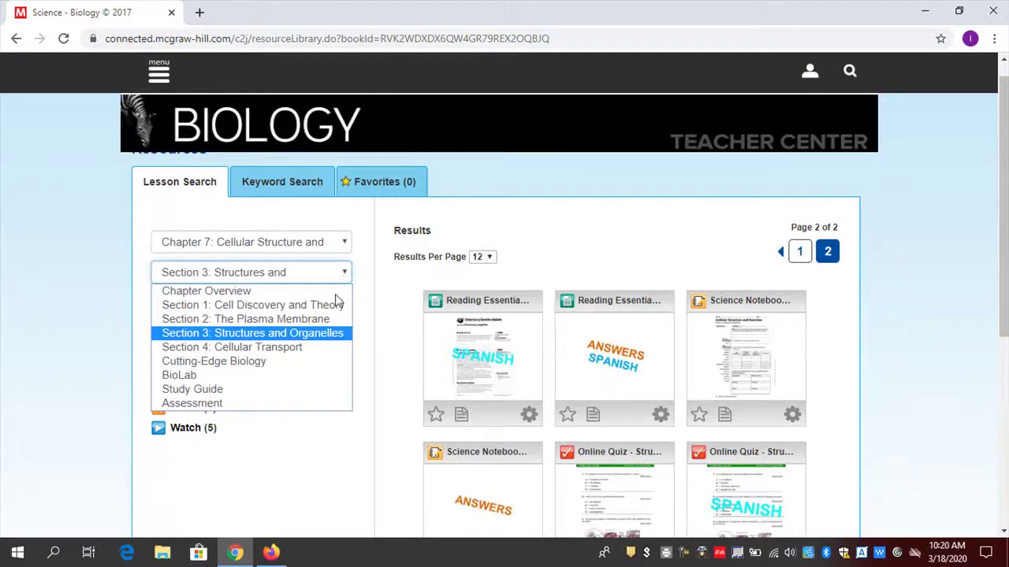
pyautogui.click(297, 364)
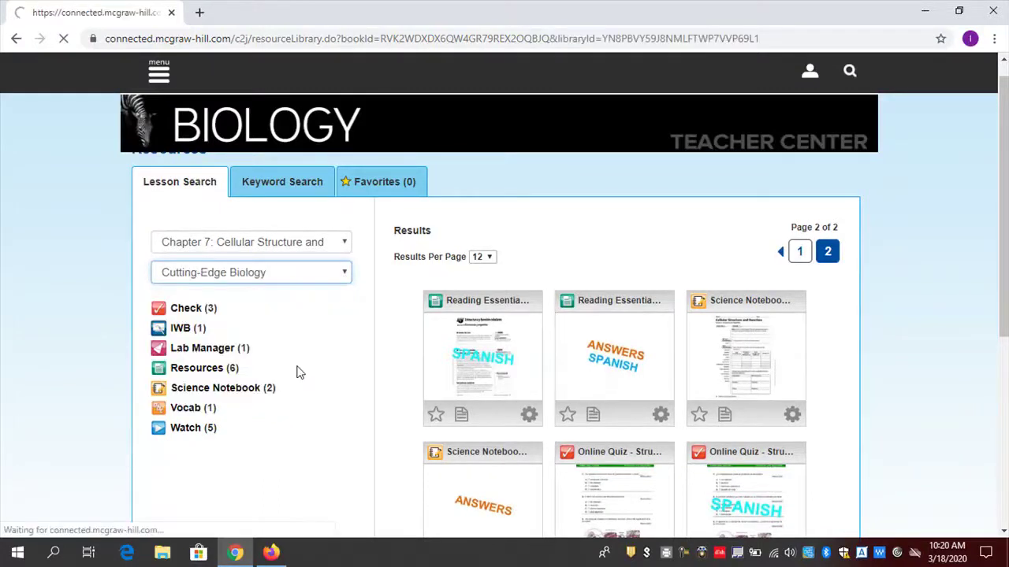
pyautogui.click(346, 301)
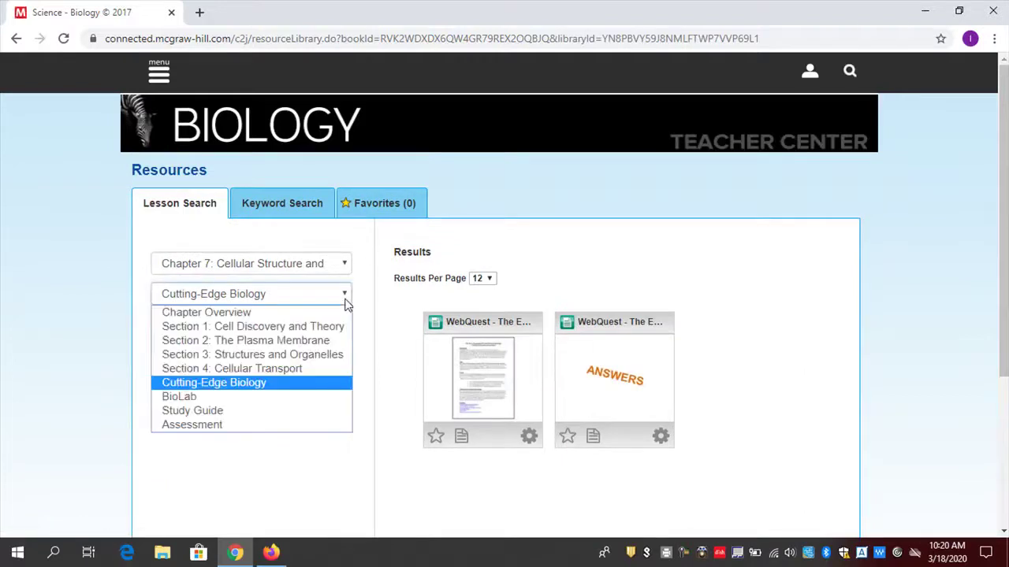
pyautogui.click(290, 398)
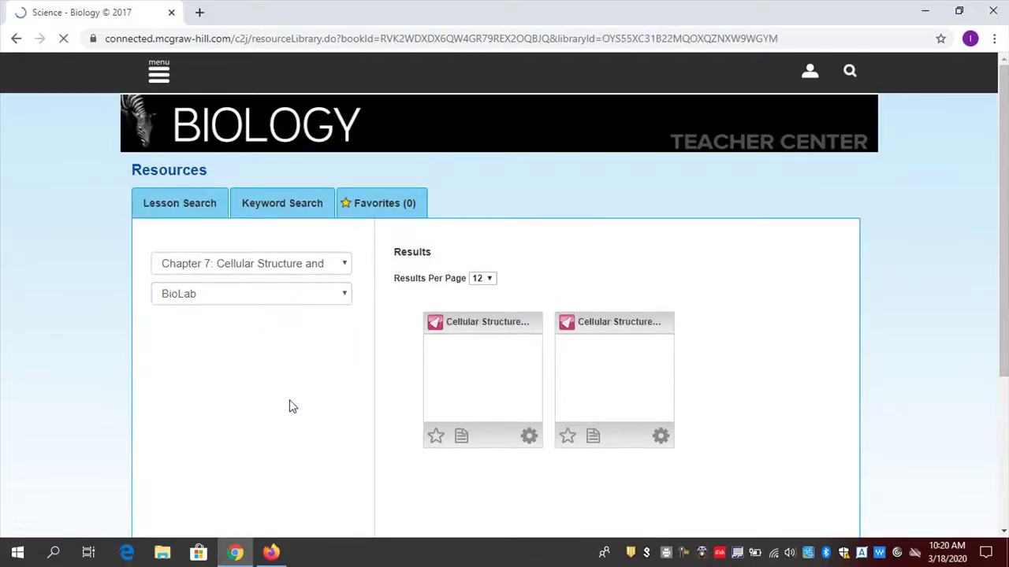
pyautogui.click(346, 301)
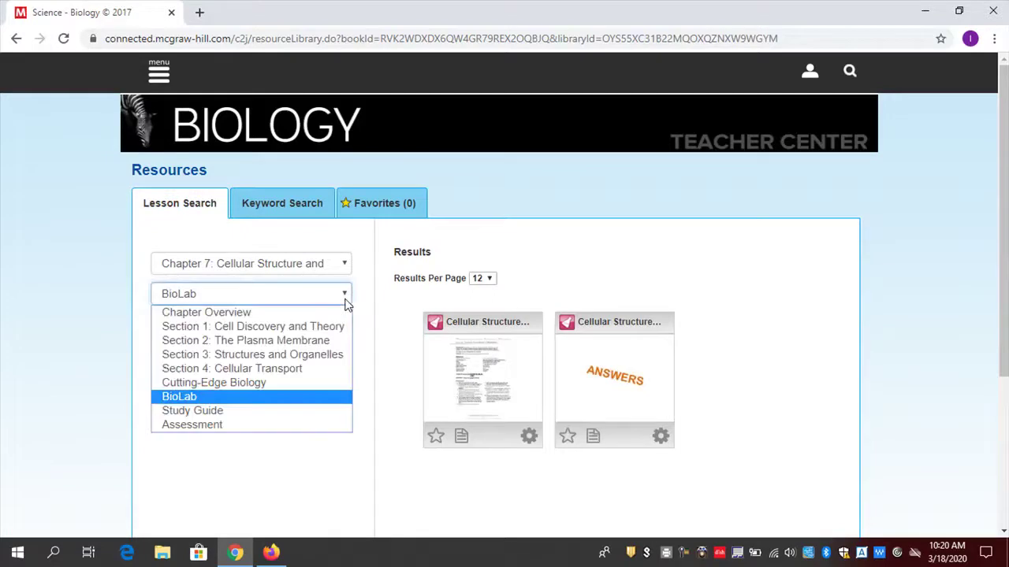
pyautogui.click(298, 413)
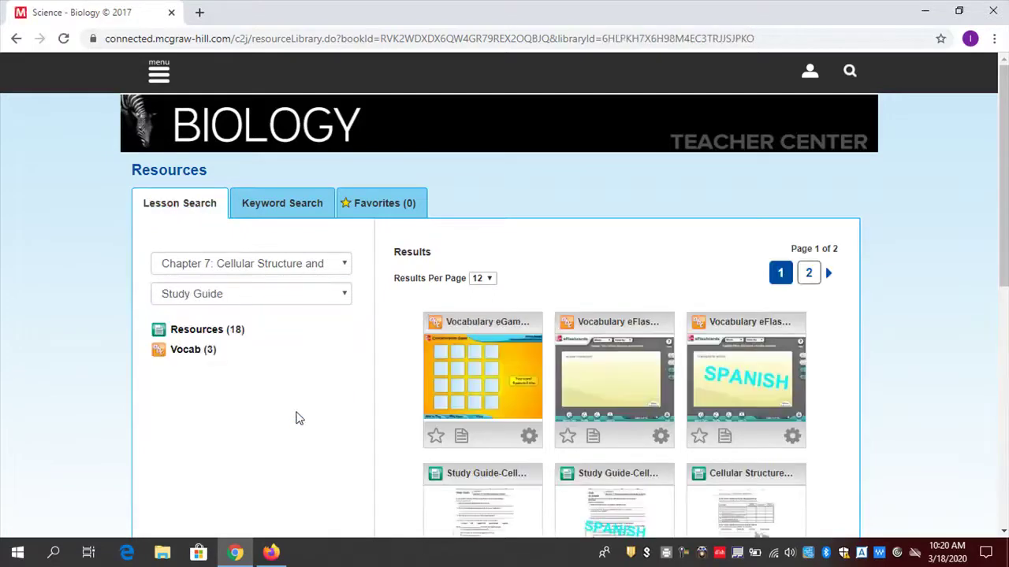
# Open the Vocabulary eGame from the Study Guide resources, allow Flash to run, and start a timed game.
pyautogui.click(469, 386)
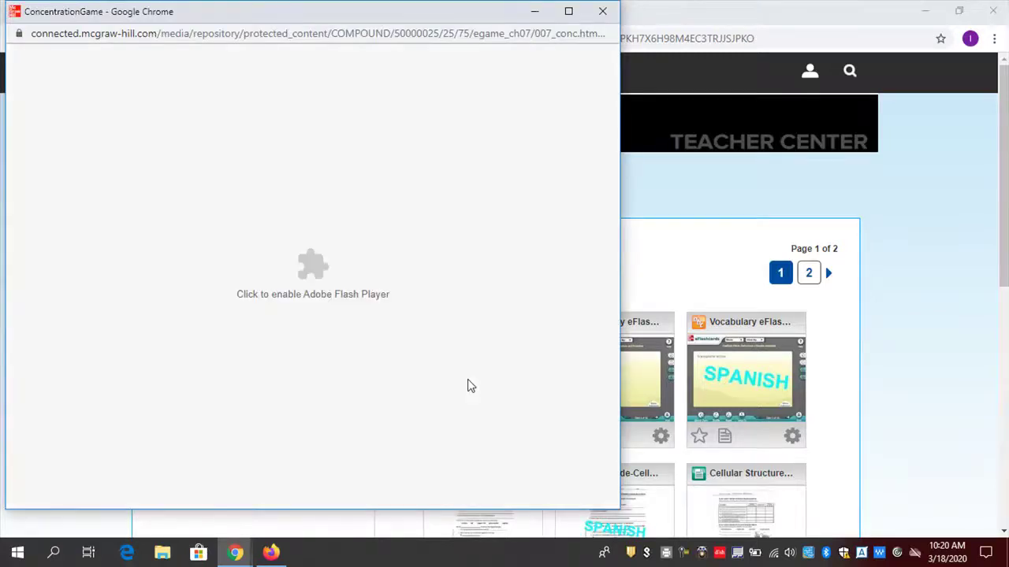
pyautogui.click(320, 269)
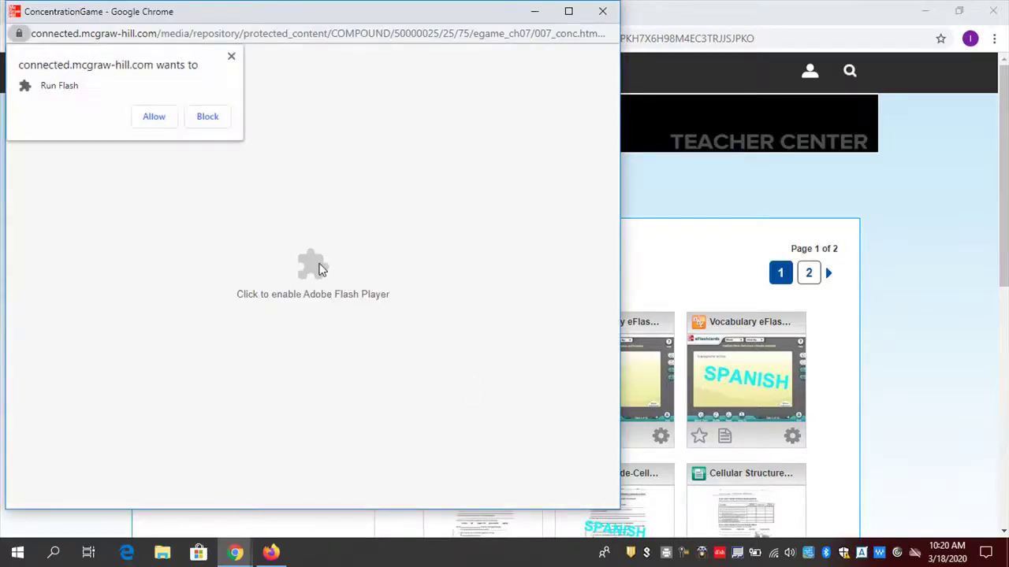
pyautogui.click(154, 118)
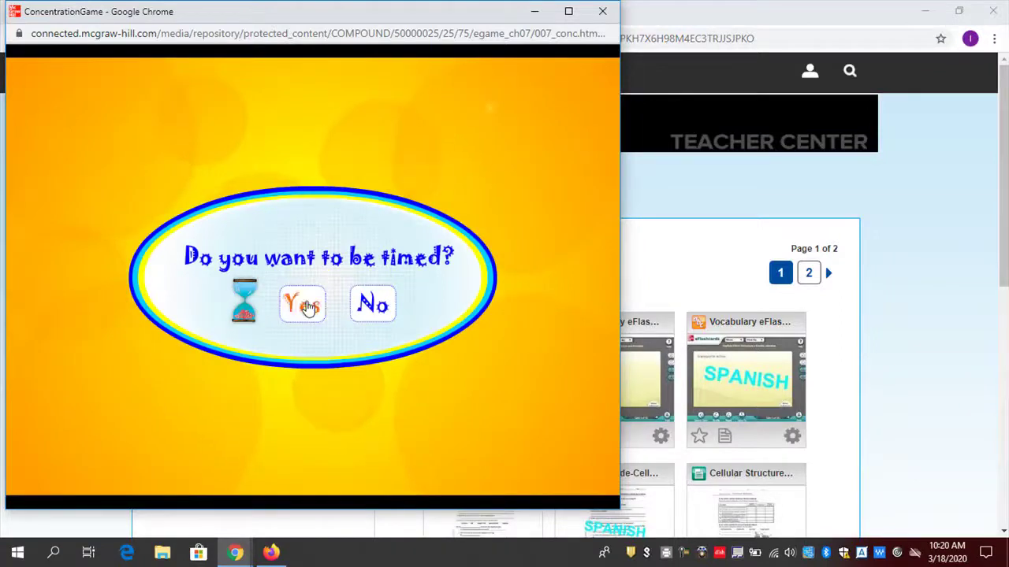
pyautogui.click(298, 303)
# Try out the Concentration Game by turning over two pairs of cards, and close the game window.
pyautogui.click(178, 140)
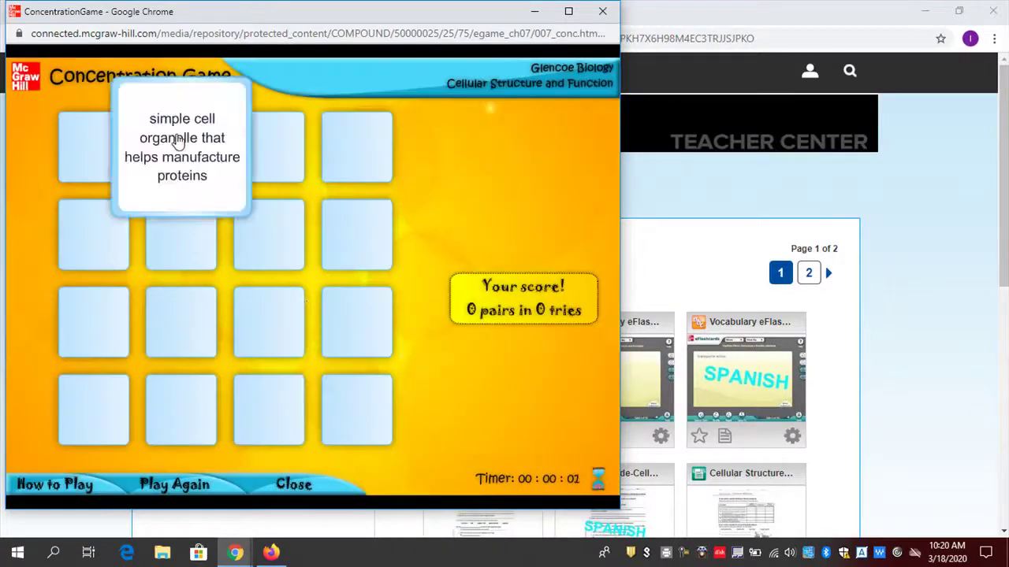
pyautogui.click(356, 333)
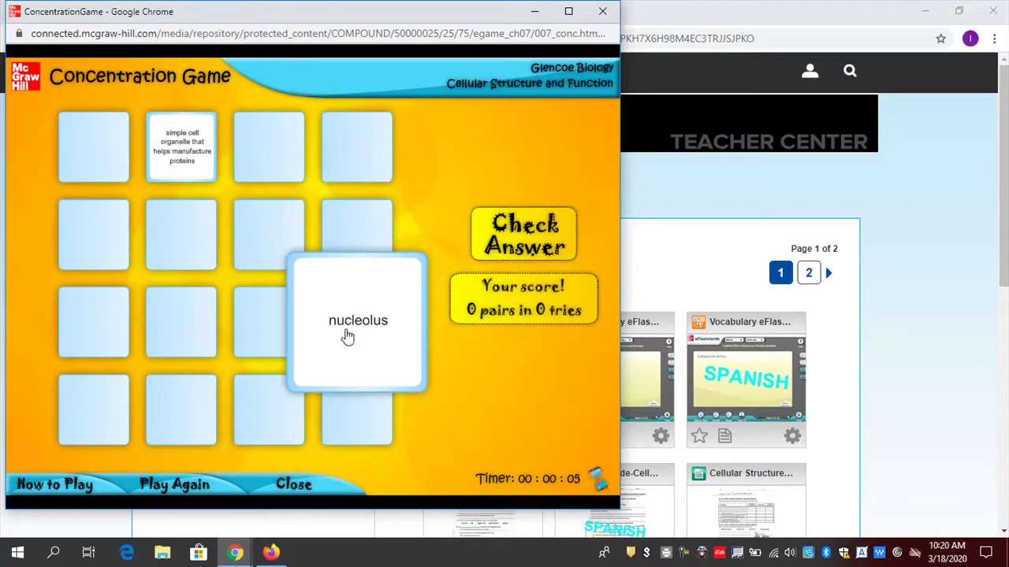
pyautogui.click(193, 141)
pyautogui.click(183, 243)
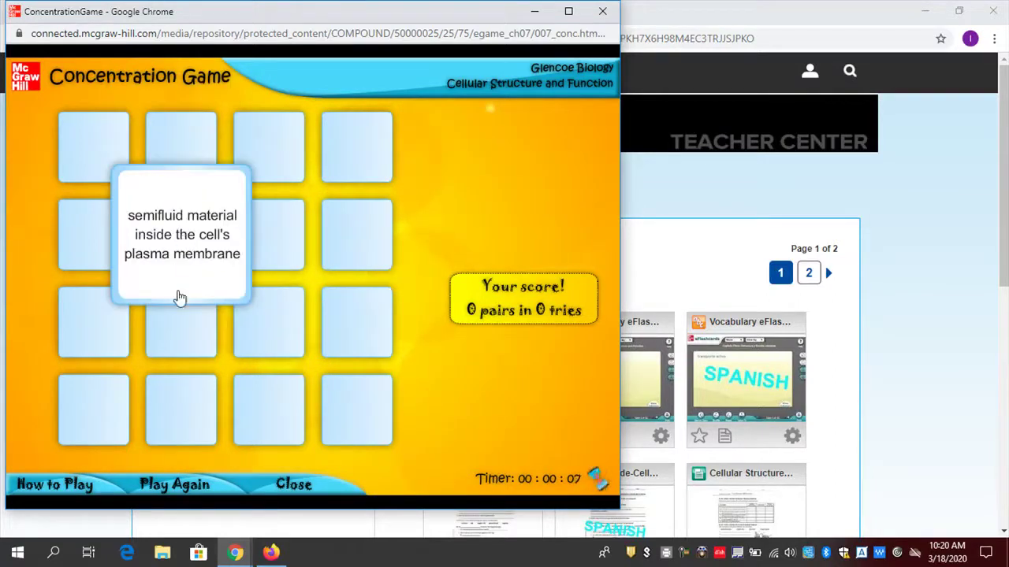
pyautogui.click(211, 421)
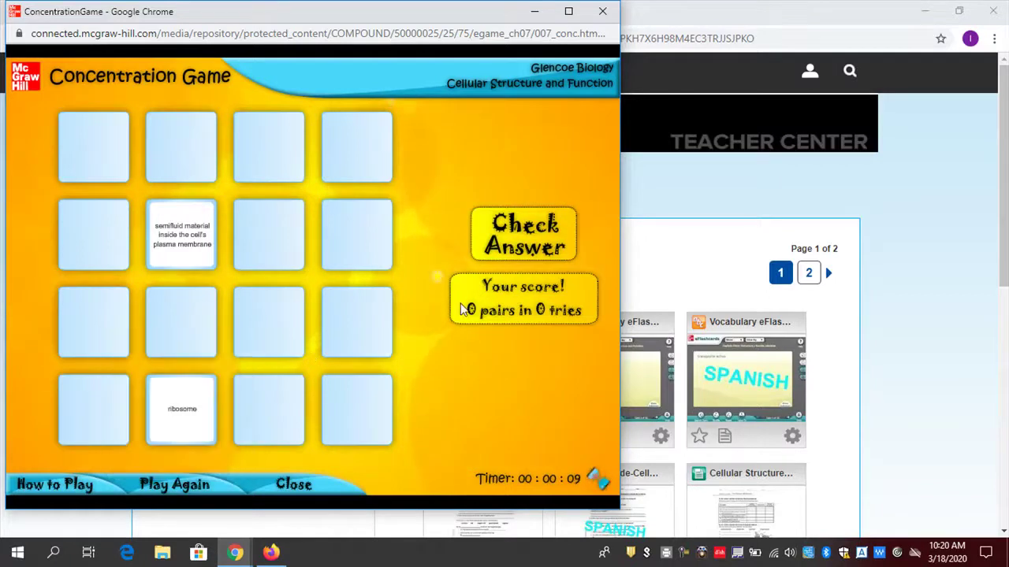
pyautogui.click(603, 16)
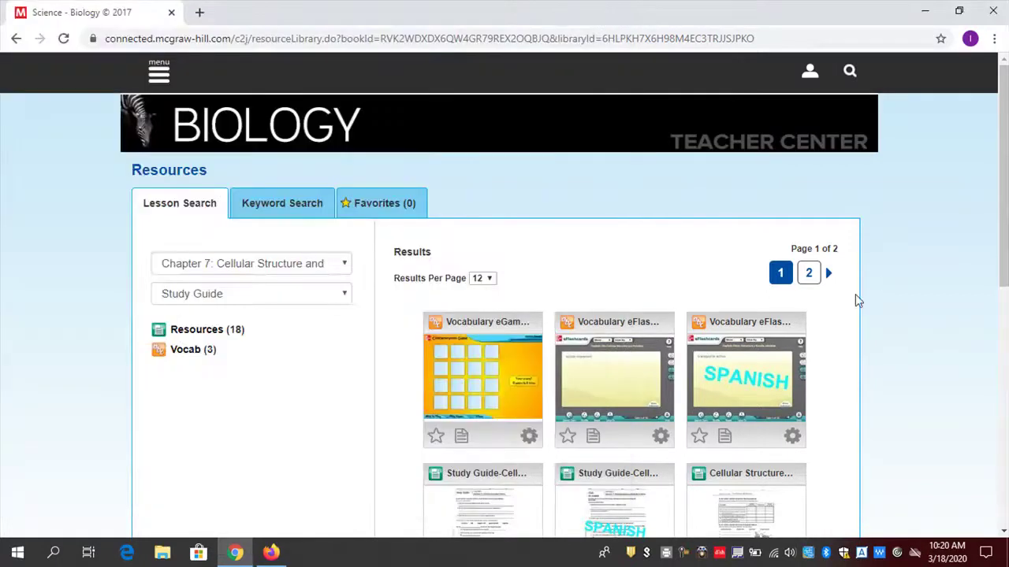
# Check the available actions for the Vocabulary eGame and look over the other Study Guide resources.
pyautogui.scroll(-2, 855, 297)
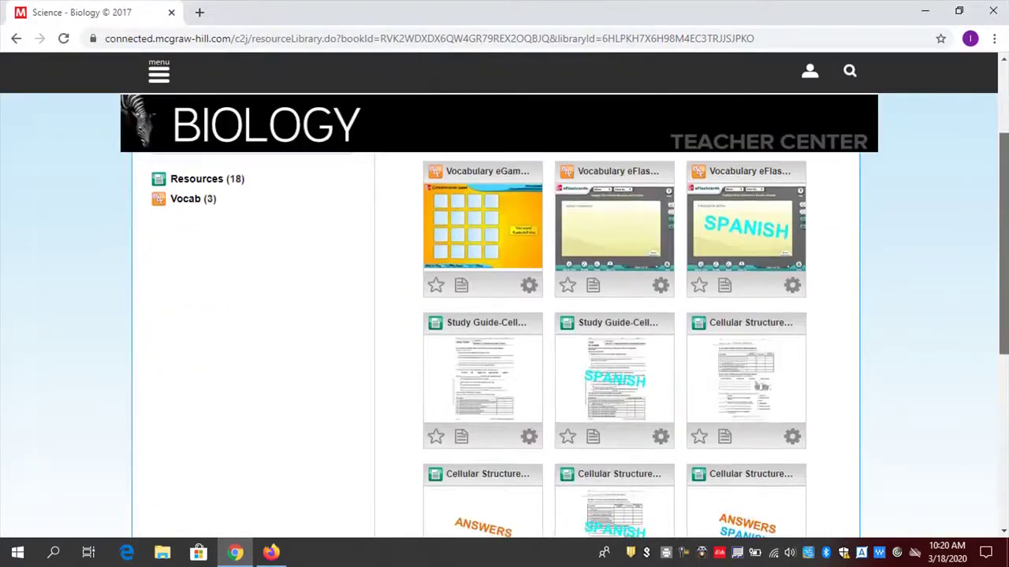
pyautogui.click(530, 286)
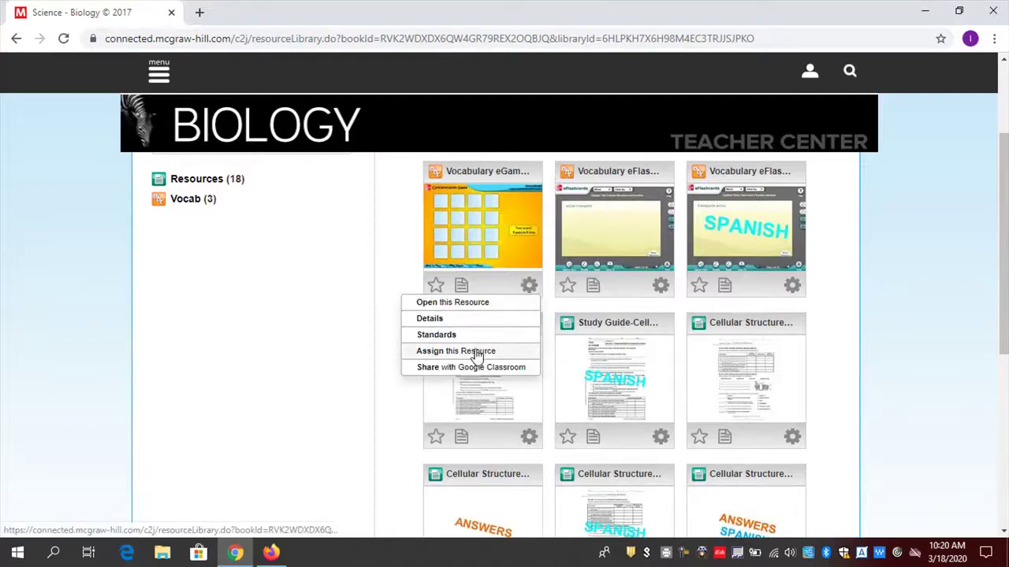
pyautogui.scroll(-1, 772, 282)
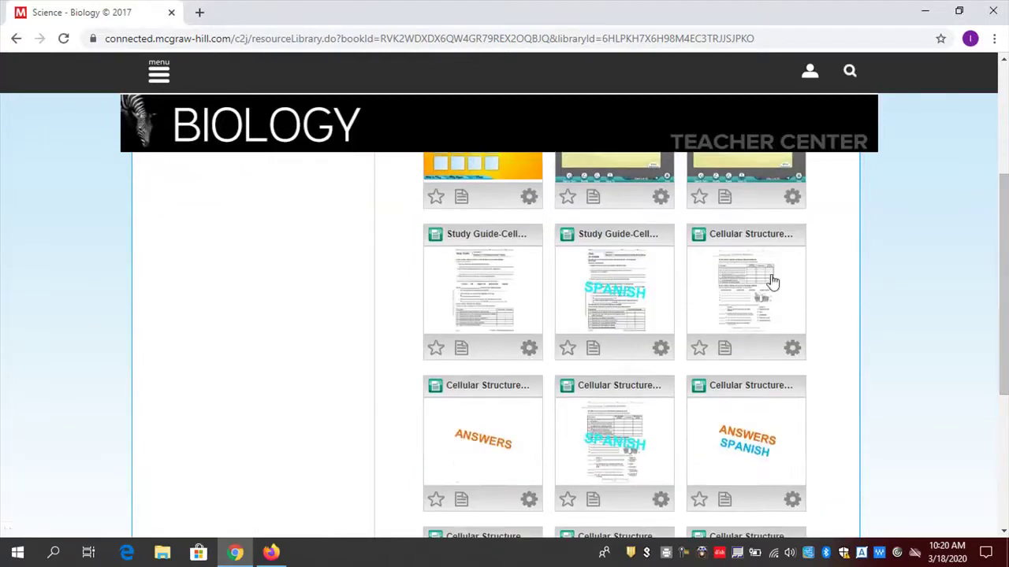
# Open the English Chapter 7 Study Guide document in Word, look it over, and close it to return to the Study Guide resources.
pyautogui.click(477, 305)
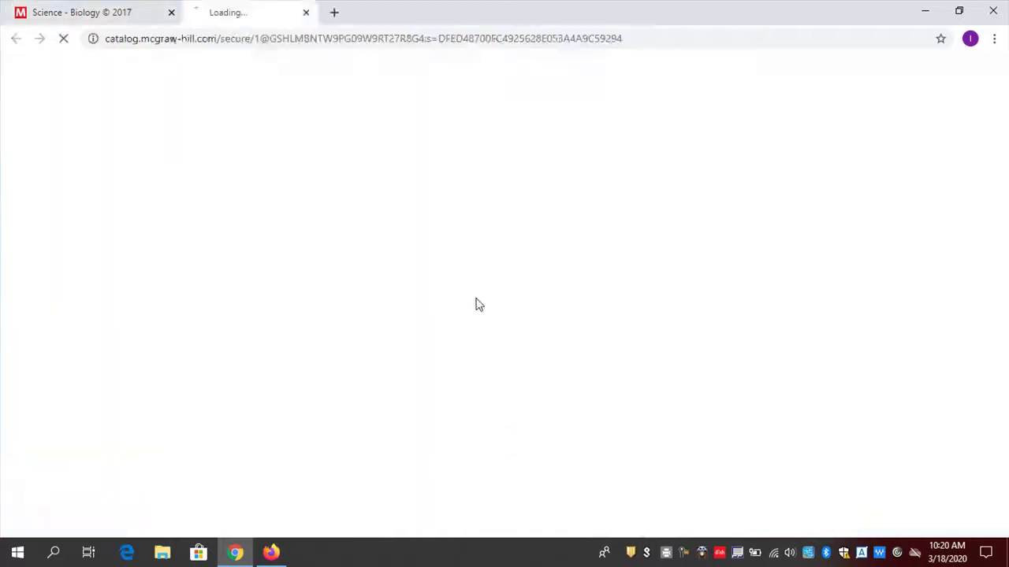
pyautogui.click(111, 518)
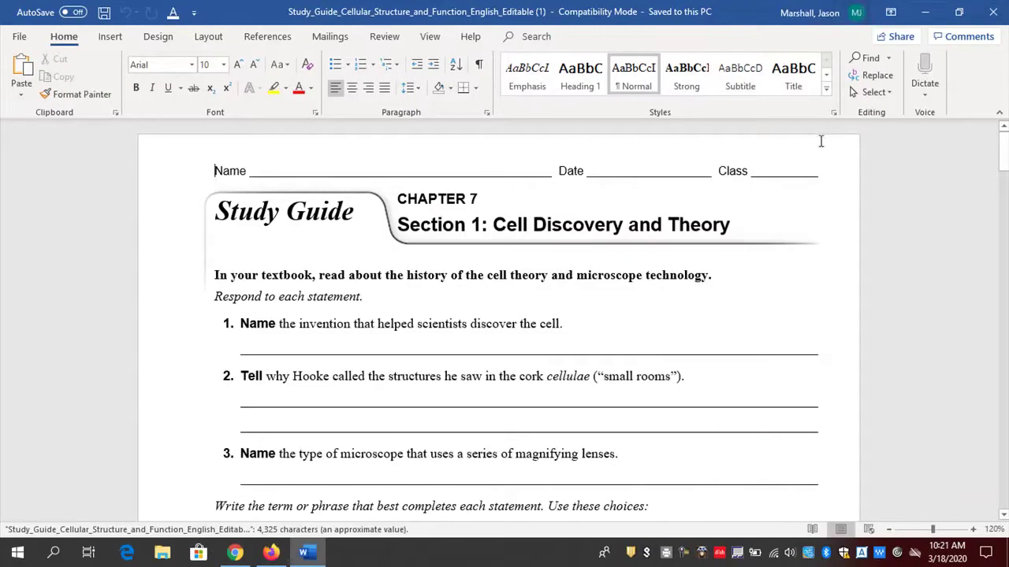
pyautogui.moveTo(1004, 146)
pyautogui.mouseDown()
pyautogui.moveTo(1003, 164)
pyautogui.moveTo(1003, 127)
pyautogui.mouseUp()
pyautogui.click(993, 12)
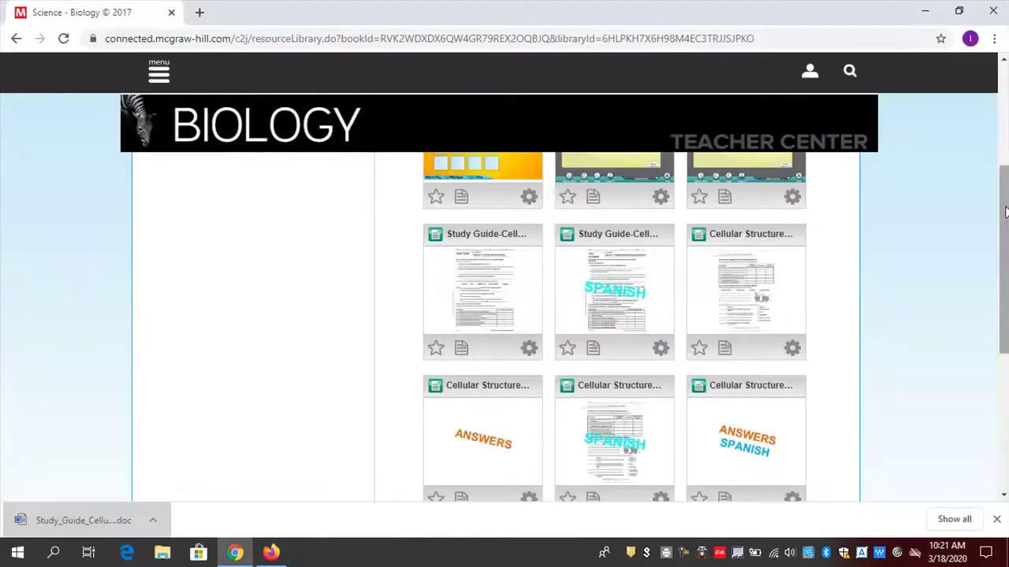
pyautogui.moveTo(1001, 209); pyautogui.dragTo(1005, 110)
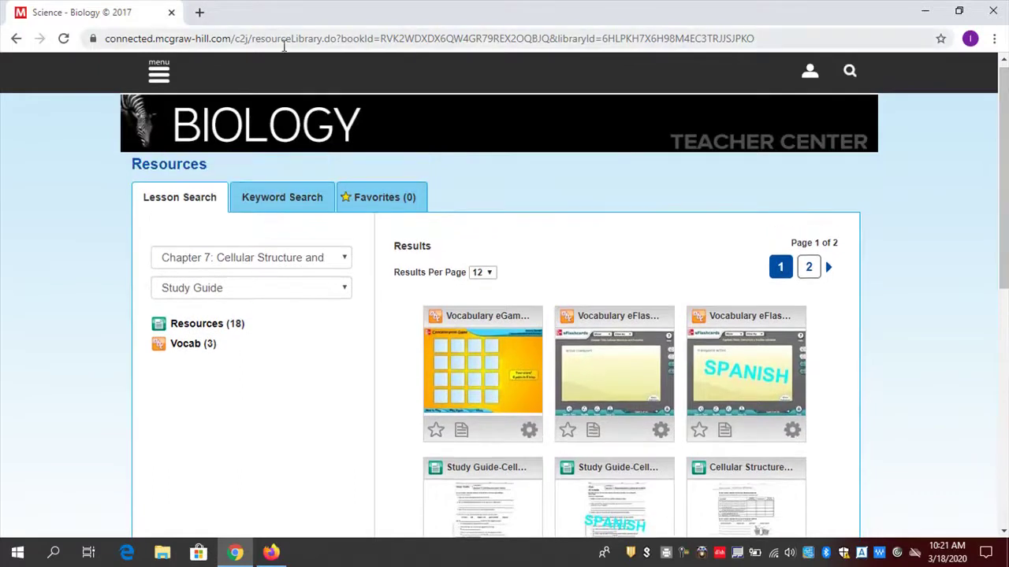
# Switch to the Student Center in Firefox, view the BrainPOP Cell Structures resource from the homework assignments, and close it.
pyautogui.click(272, 552)
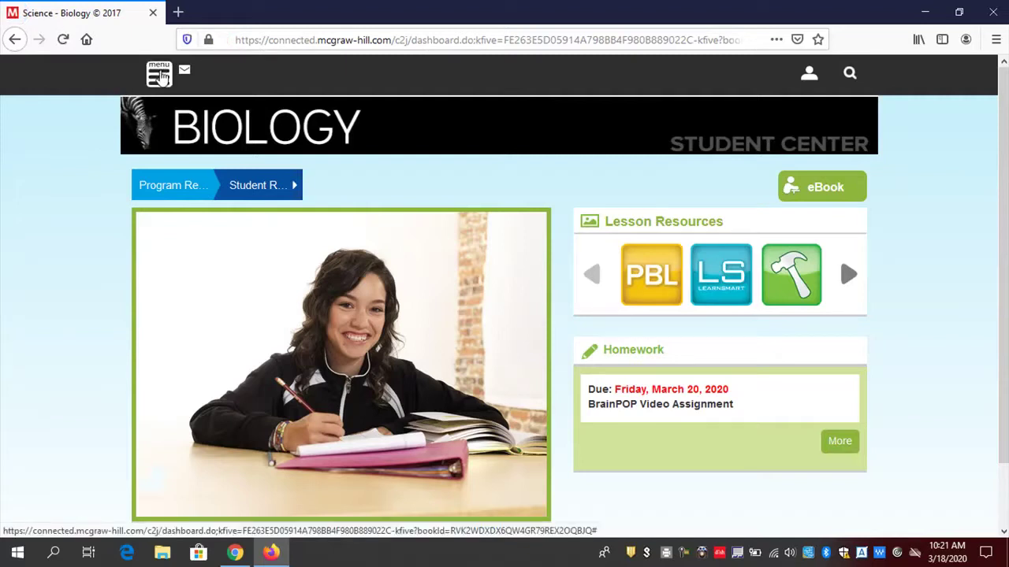
pyautogui.click(160, 75)
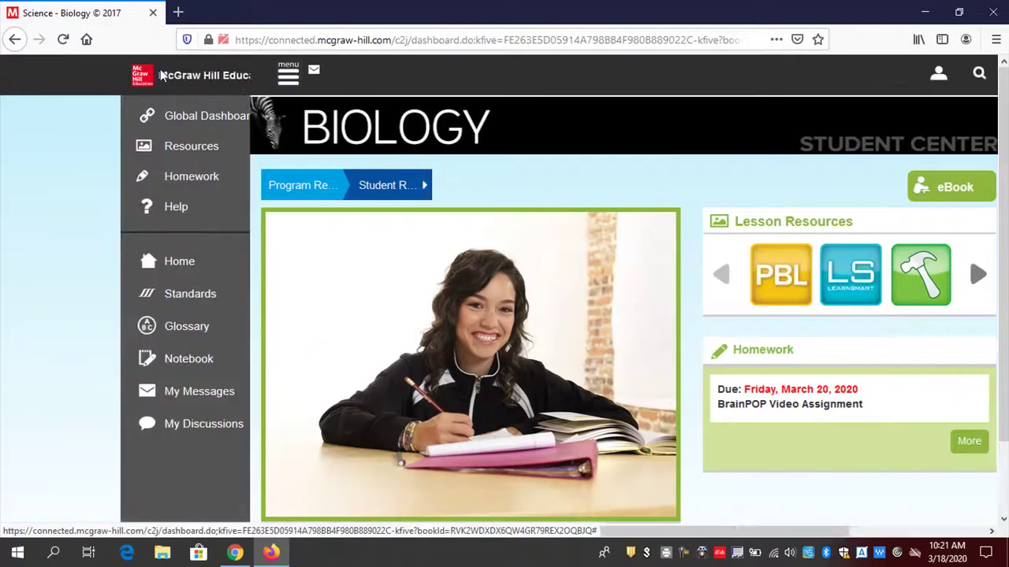
pyautogui.click(187, 180)
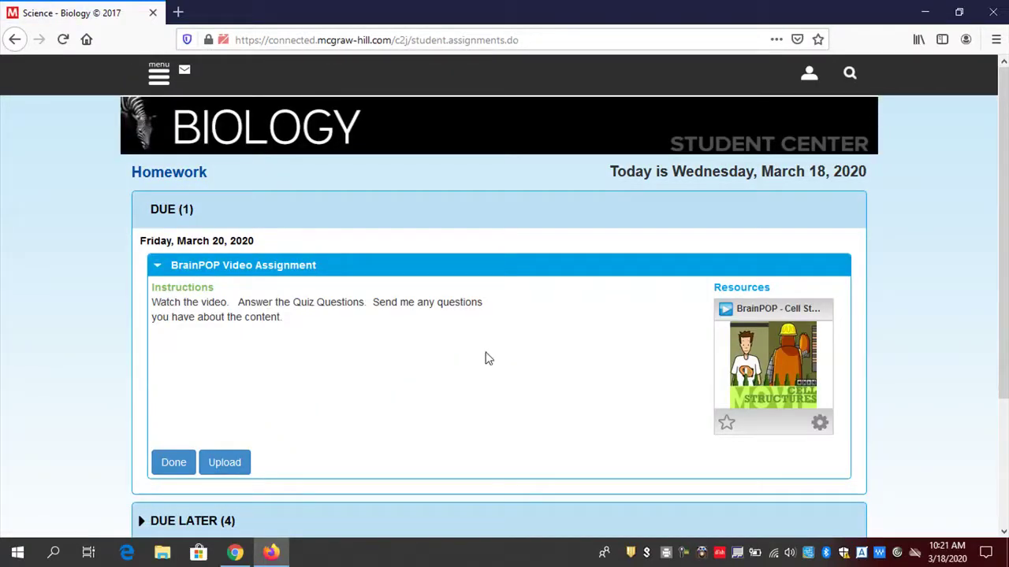
pyautogui.click(779, 362)
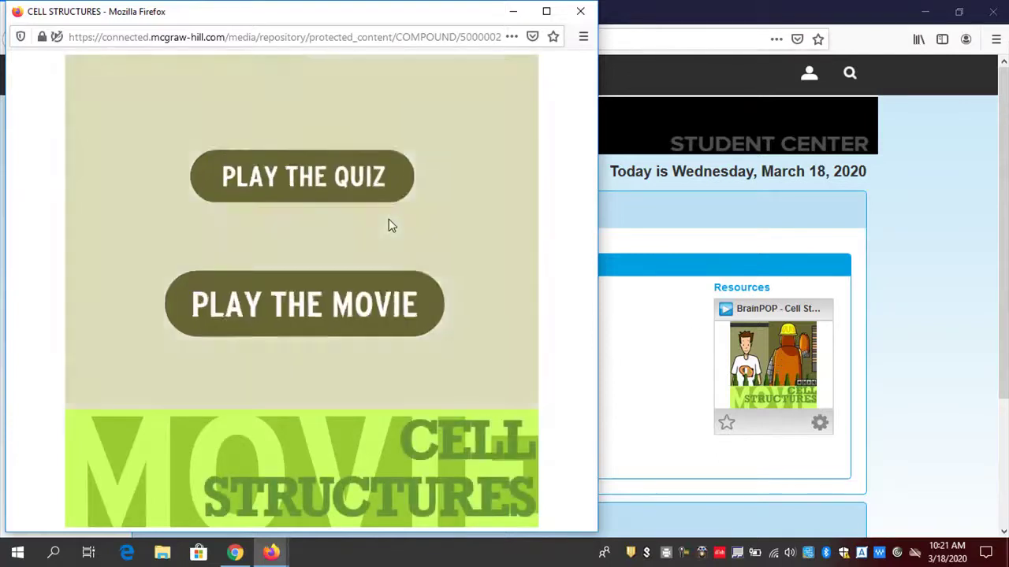
pyautogui.click(580, 11)
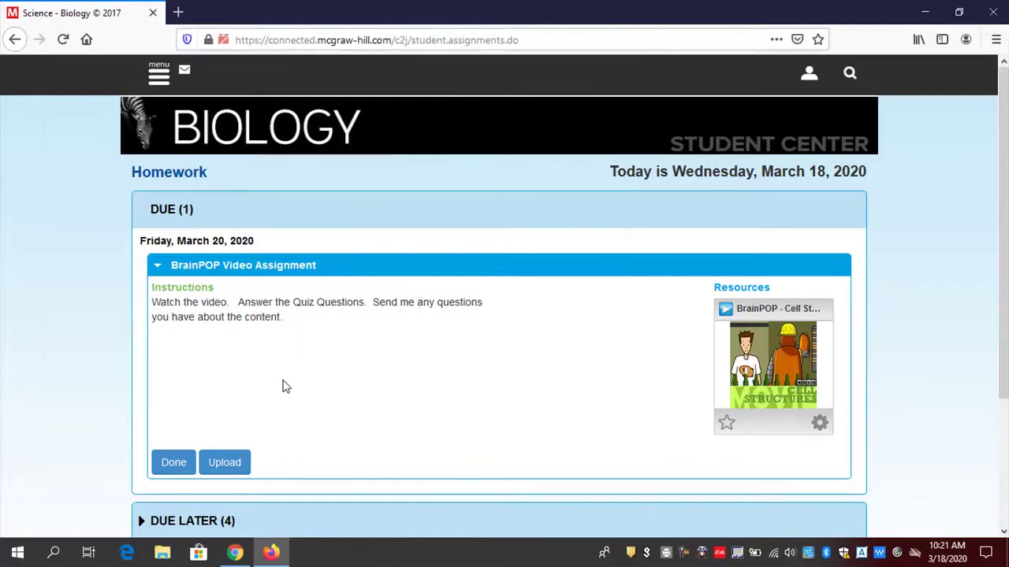
# Check how to upload a file for the BrainPOP Video Assignment, and leave the upload without choosing a file.
pyautogui.click(232, 465)
pyautogui.click(343, 266)
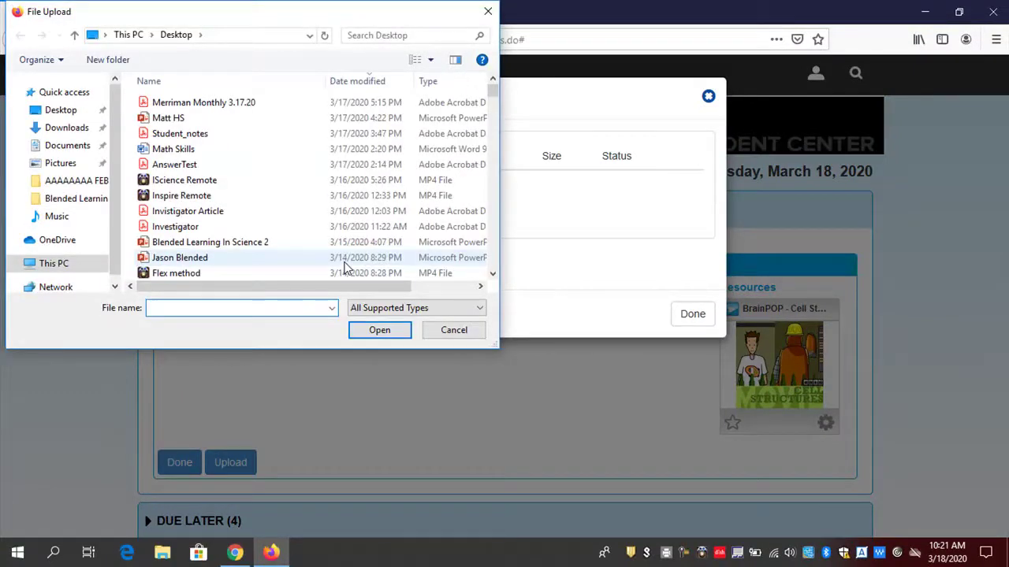
pyautogui.click(489, 13)
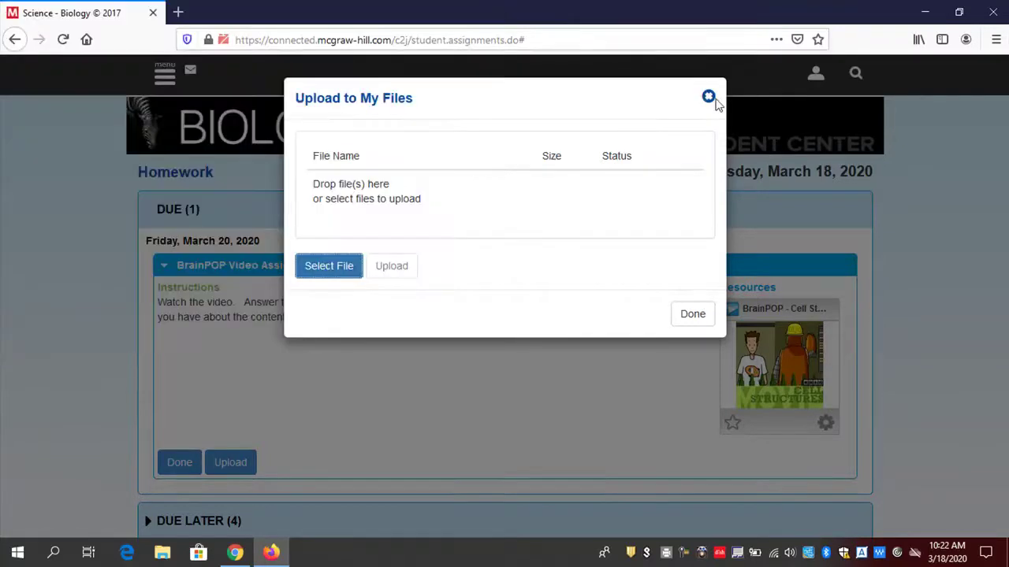
pyautogui.click(708, 97)
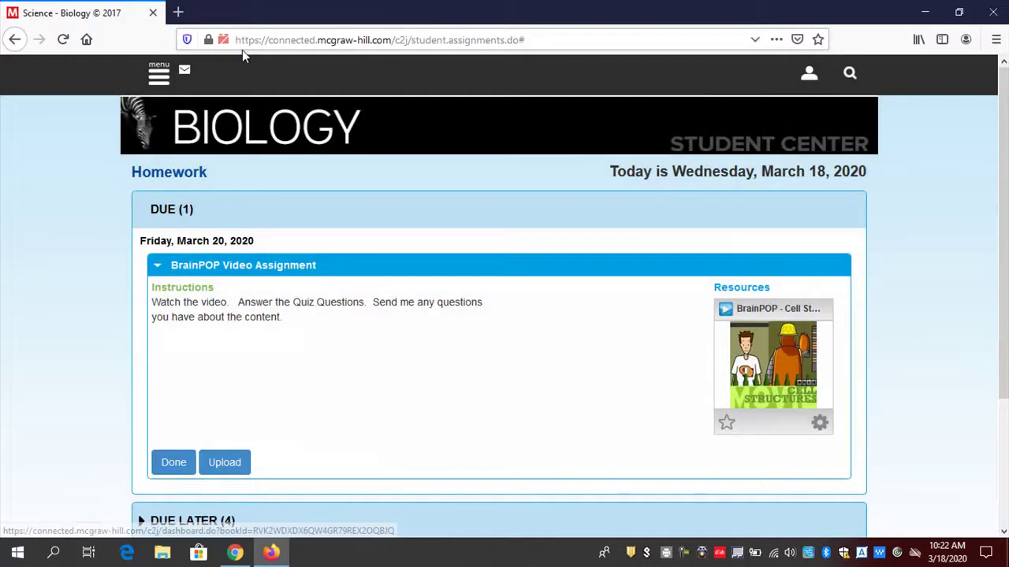
# Create a new message to the teacher from My Messages with the subject "Questions about Brainpop".
pyautogui.click(167, 72)
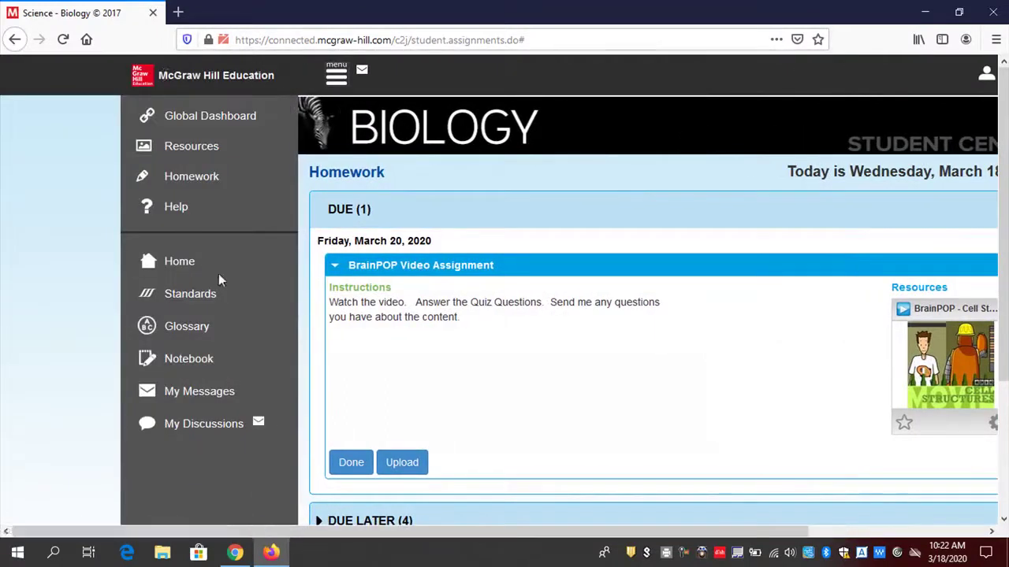
pyautogui.click(201, 392)
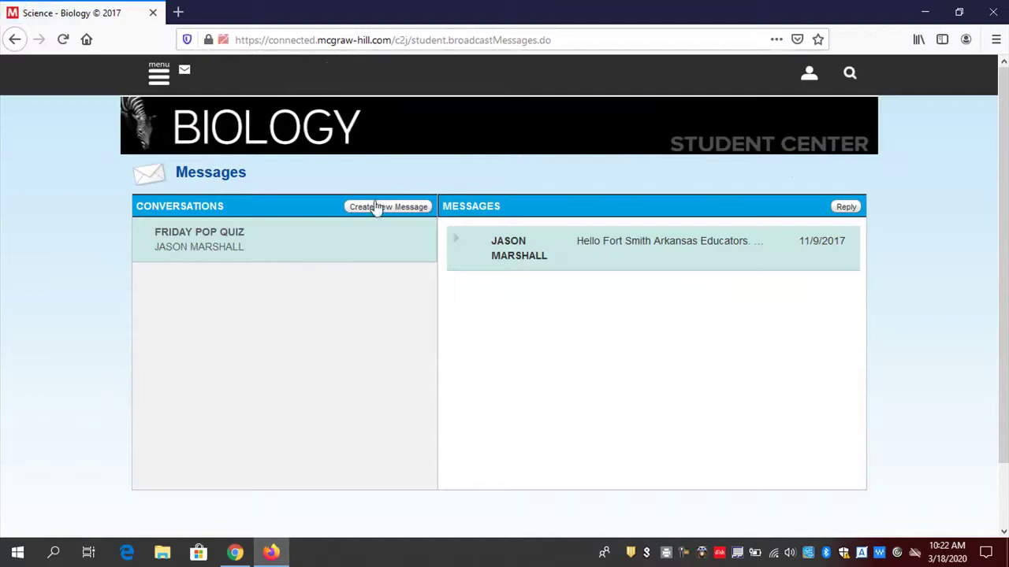
pyautogui.click(376, 208)
pyautogui.click(371, 180)
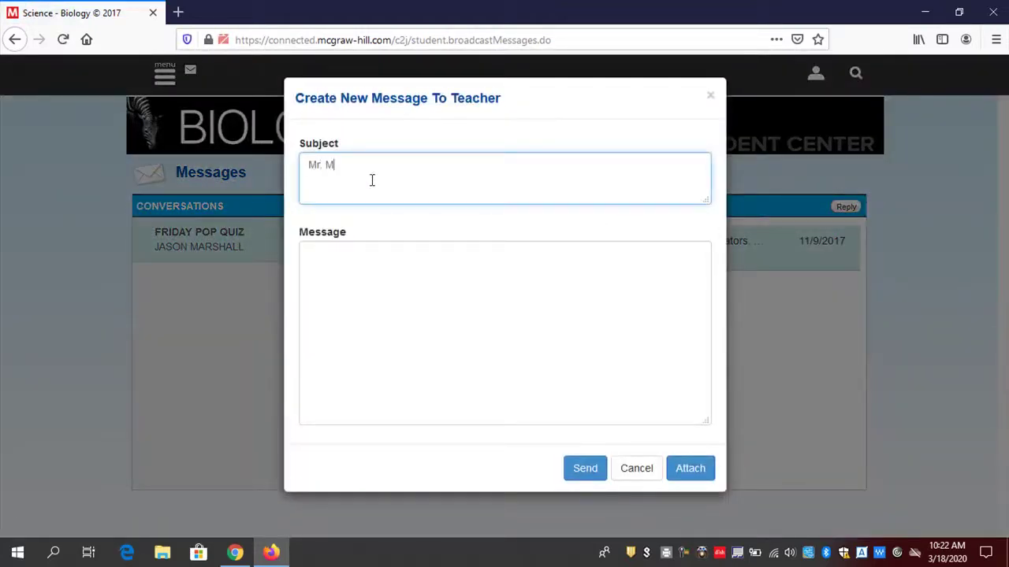
pyautogui.write('Mr. Ma')
pyautogui.press('BackSpace')
pyautogui.press('BackSpace')
pyautogui.press('BackSpace')
pyautogui.press('BackSpace')
pyautogui.press('BackSpace')
pyautogui.press('BackSpace')
pyautogui.write('Questions about Brainpop')
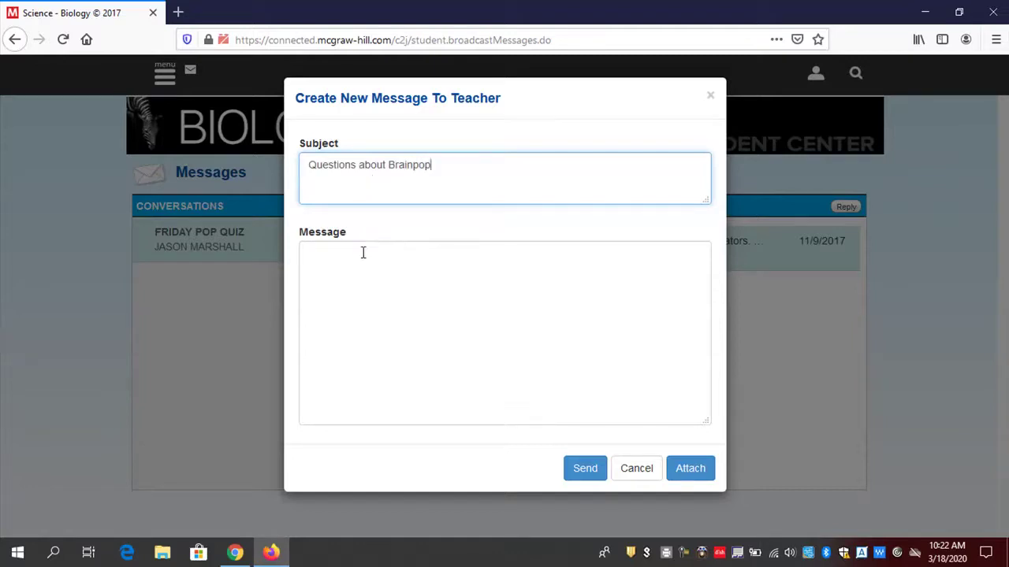
# Address the teacher by name, write "Im still wondering about cell division. How does that work?" and send the message.
pyautogui.click(363, 252)
pyautogui.write('Mr. MA')
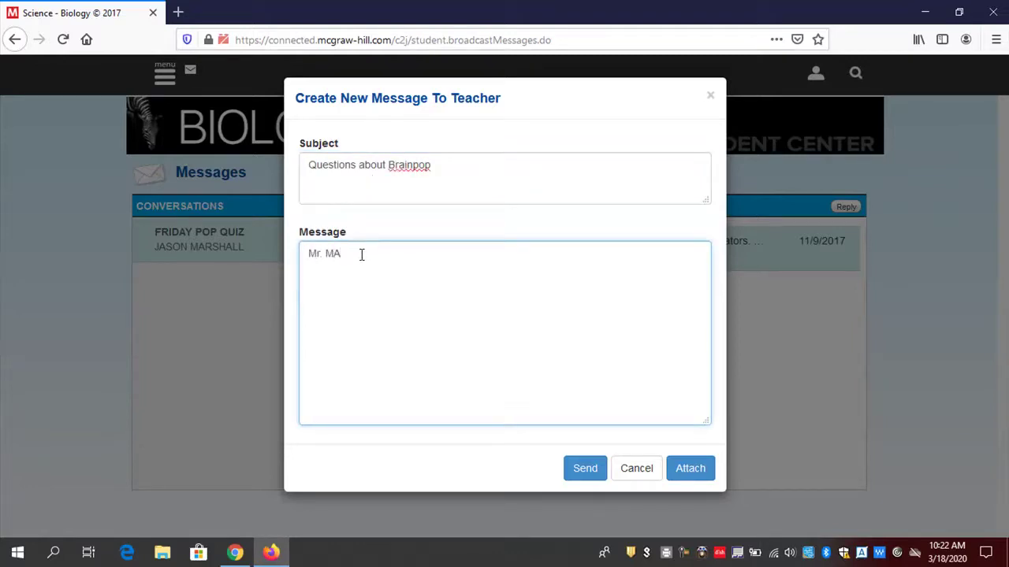
pyautogui.write('rshall.  Im still wondering')
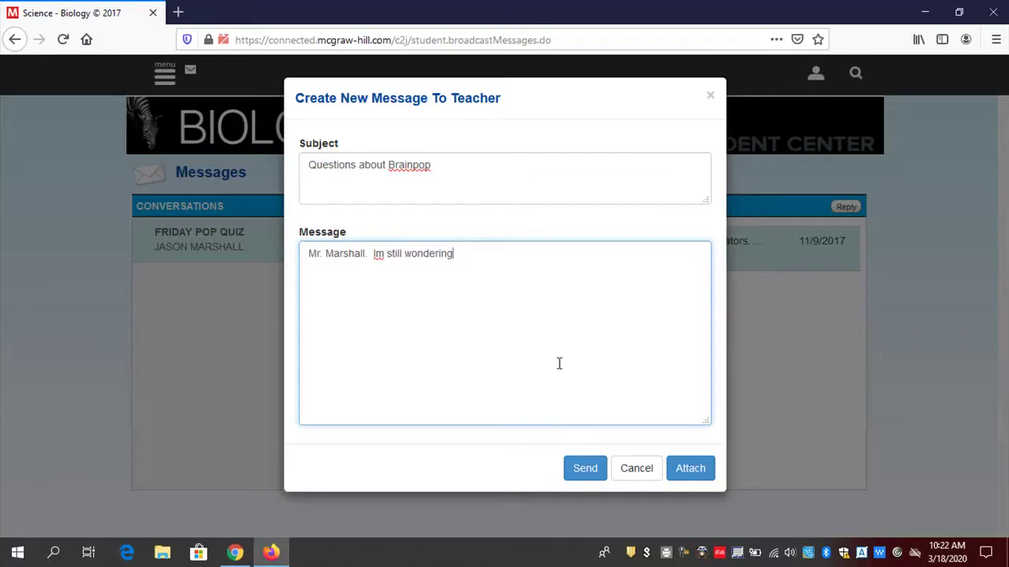
pyautogui.write(' about cell division.  How')
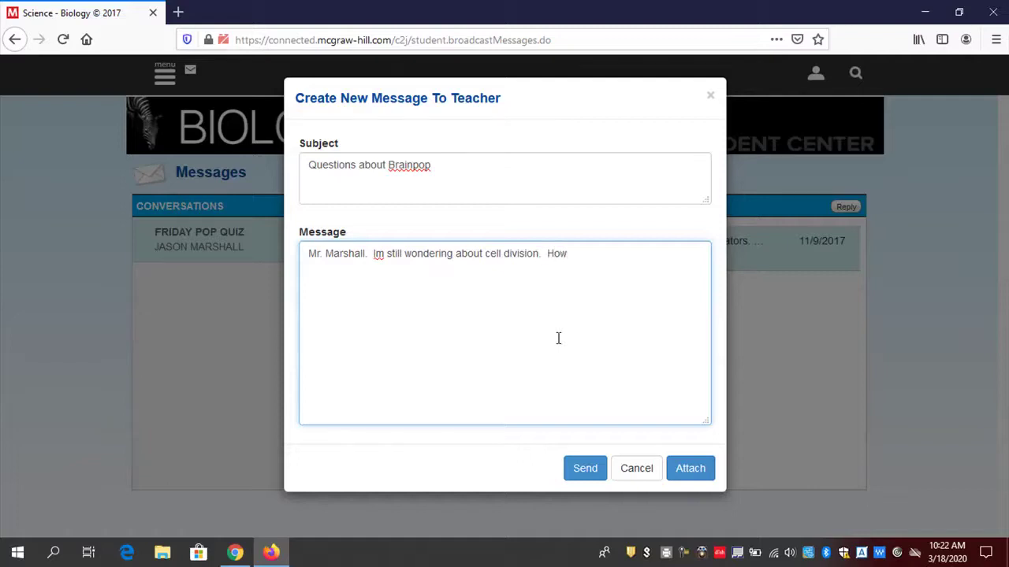
pyautogui.write(' that work?')
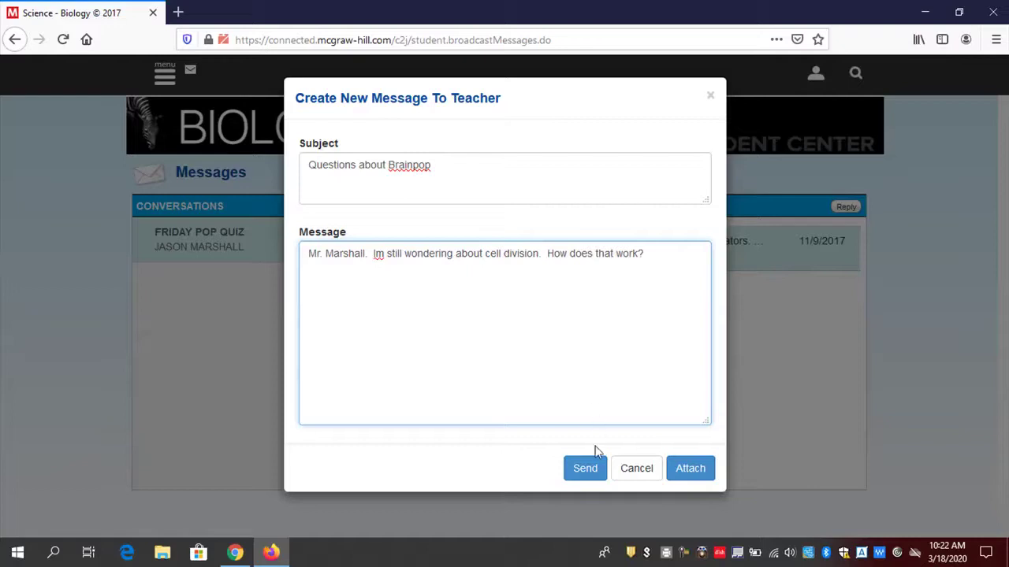
pyautogui.click(592, 469)
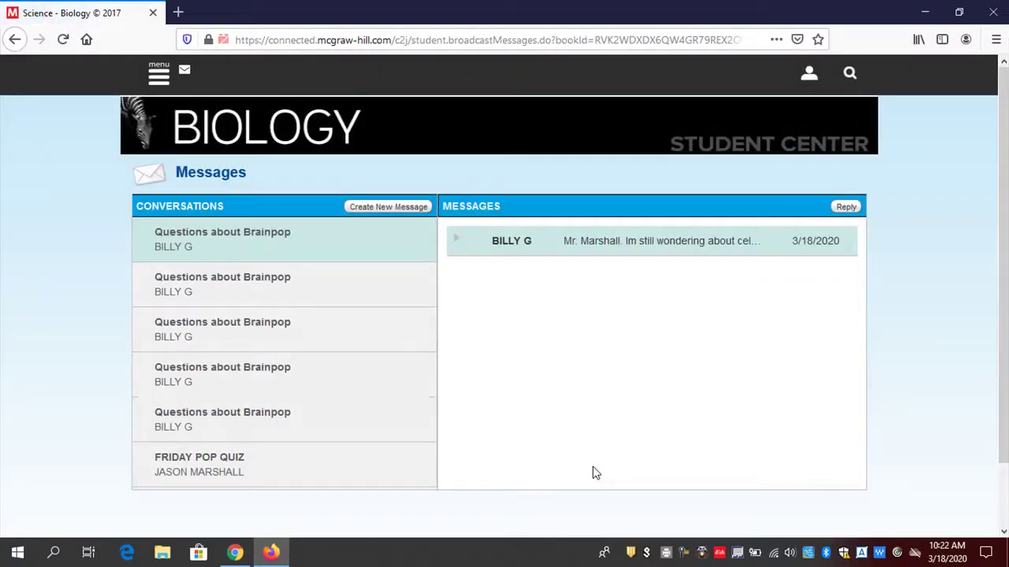
# Return to the student homework, expand the assignments due later, and show the details of the Science Notebook Assignment.
pyautogui.click(160, 76)
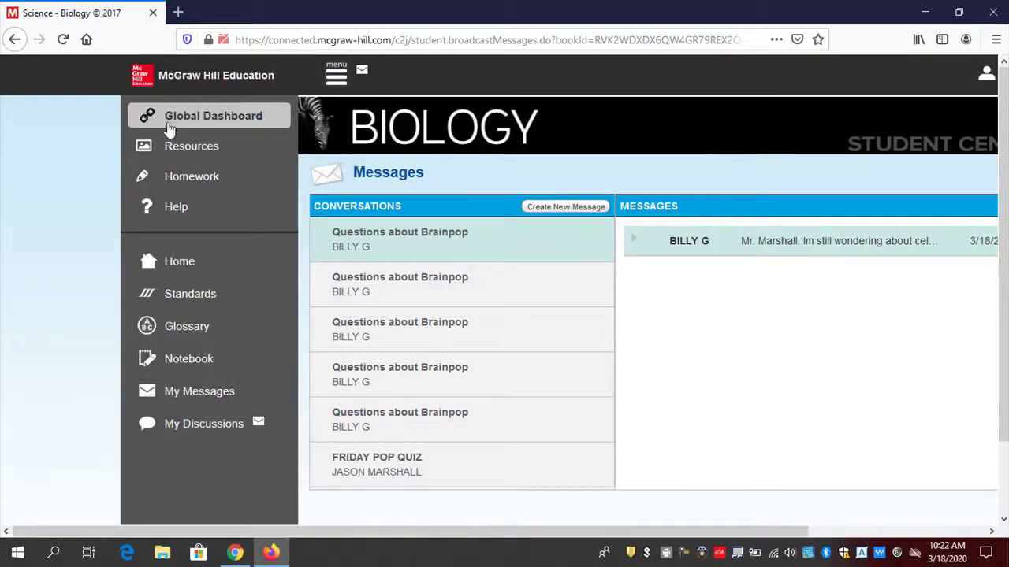
pyautogui.click(178, 193)
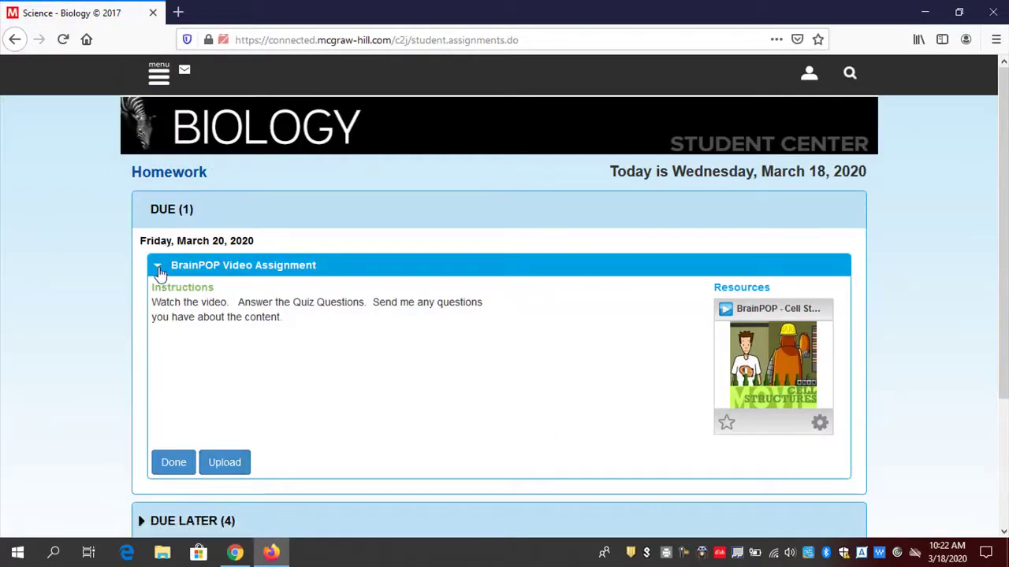
pyautogui.scroll(-1, 394, 355)
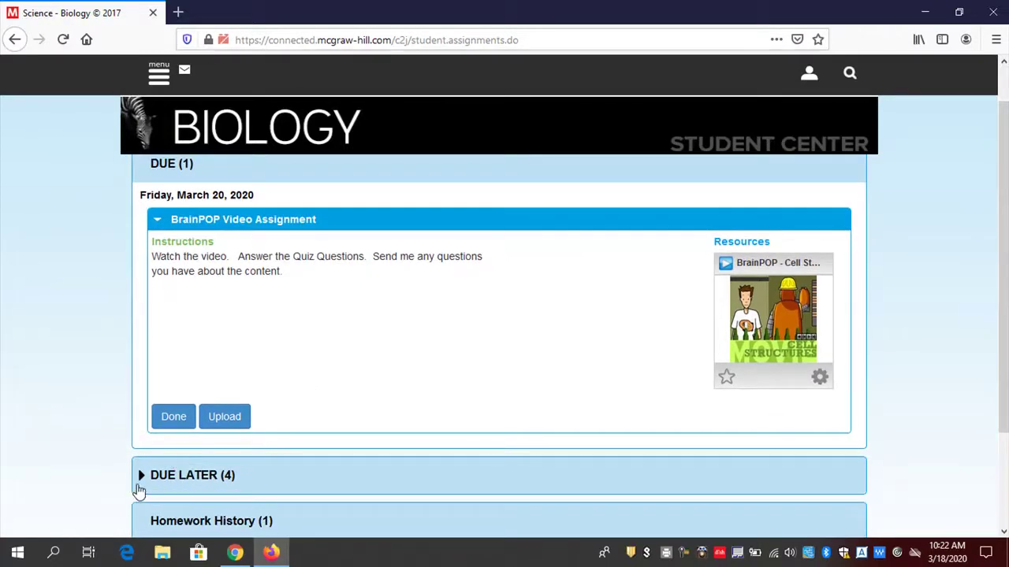
pyautogui.click(140, 482)
pyautogui.scroll(-4, 297, 315)
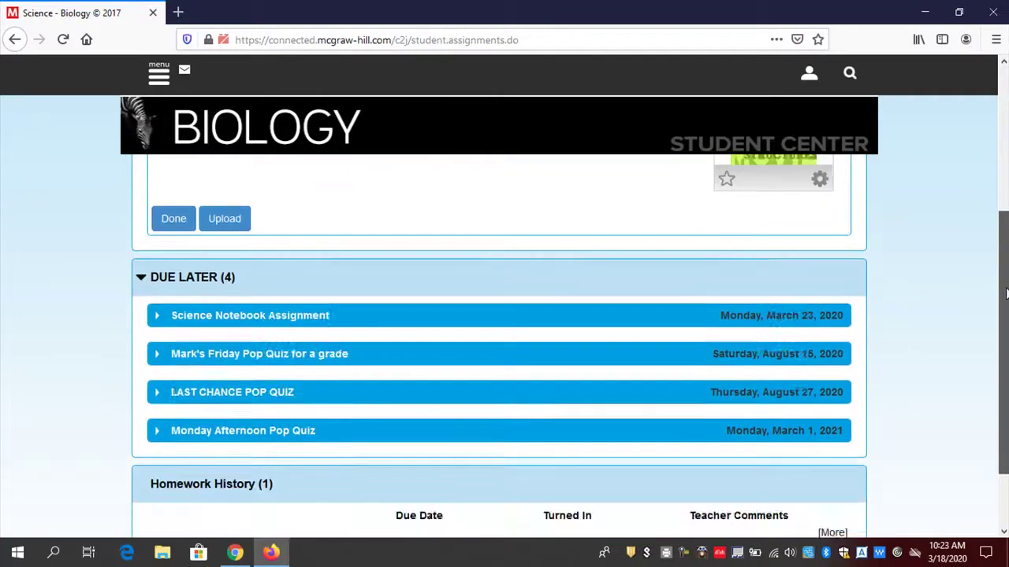
pyautogui.click(263, 317)
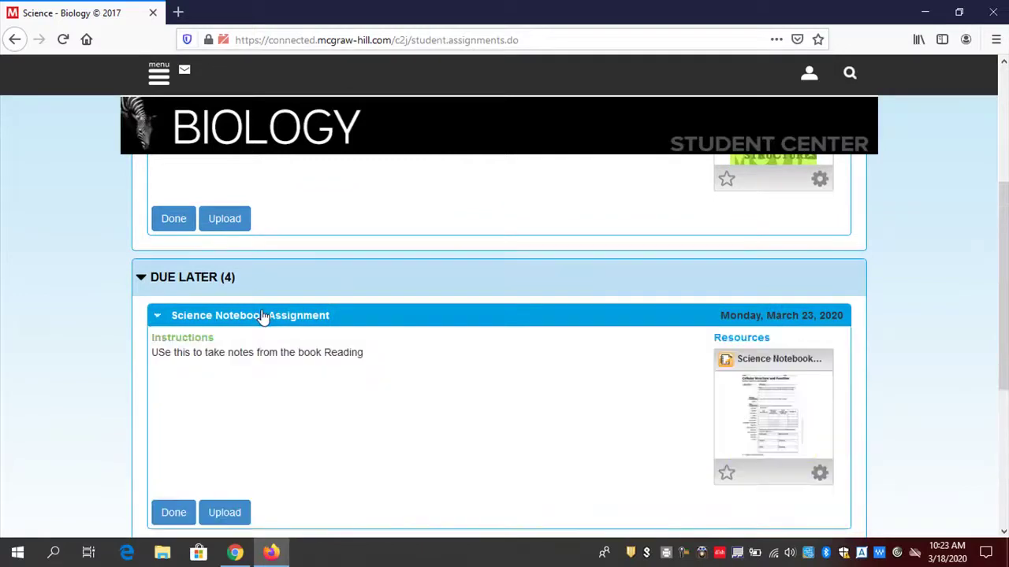
# Open the assignment's Science Notebook PDF and have Firefox open it with Adobe Acrobat Reader DC.
pyautogui.click(789, 421)
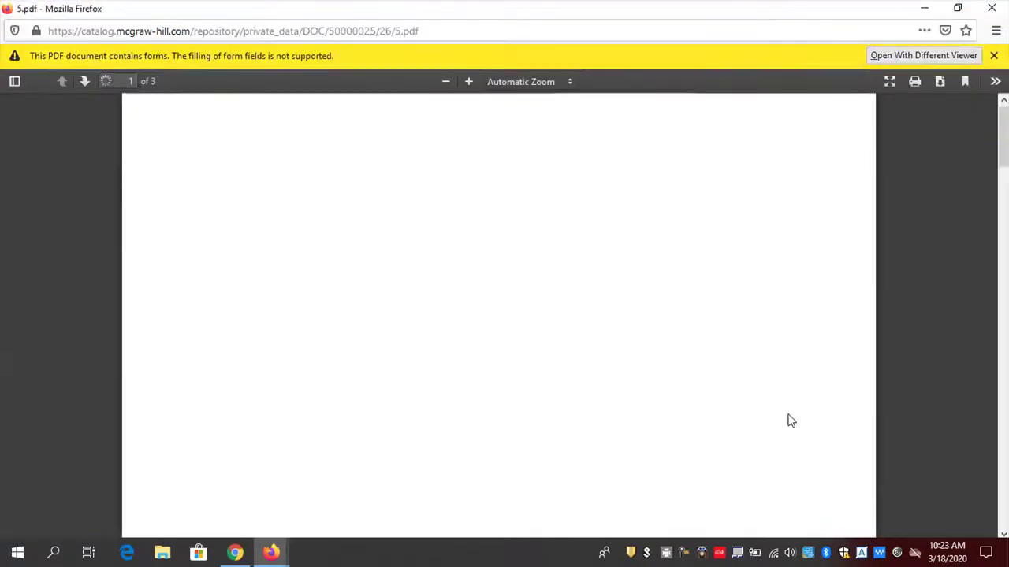
pyautogui.click(917, 59)
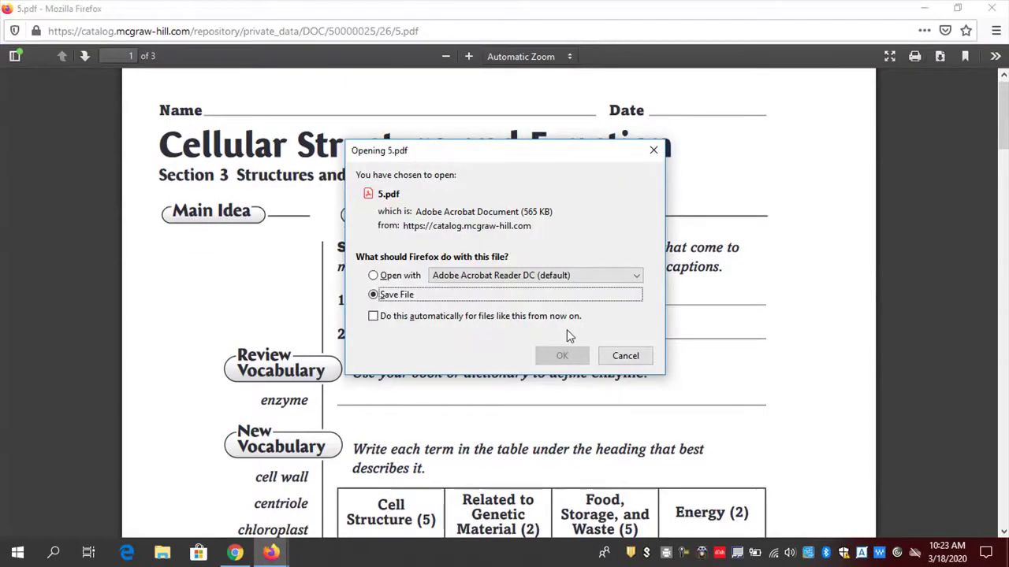
pyautogui.click(373, 276)
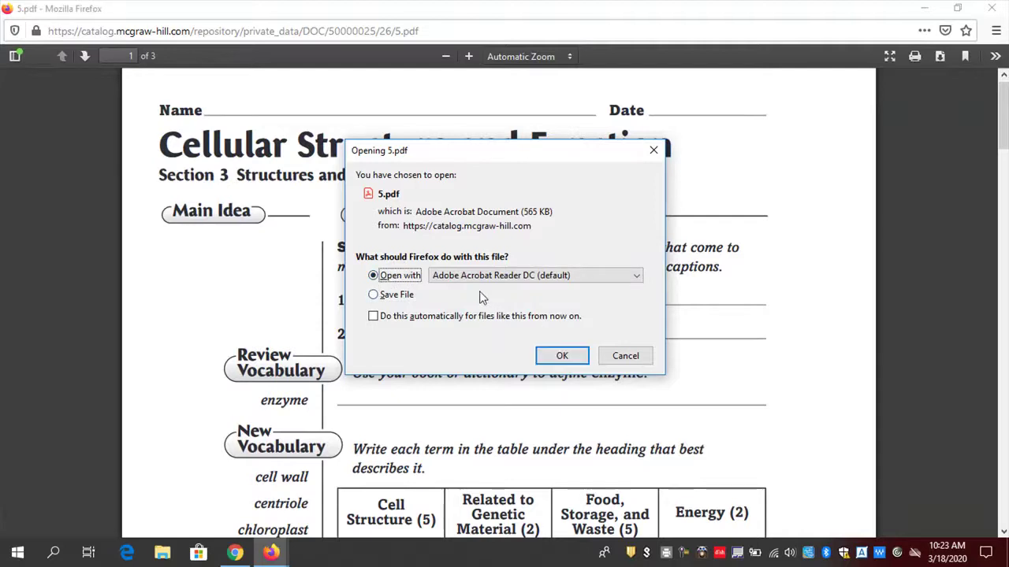
pyautogui.click(562, 356)
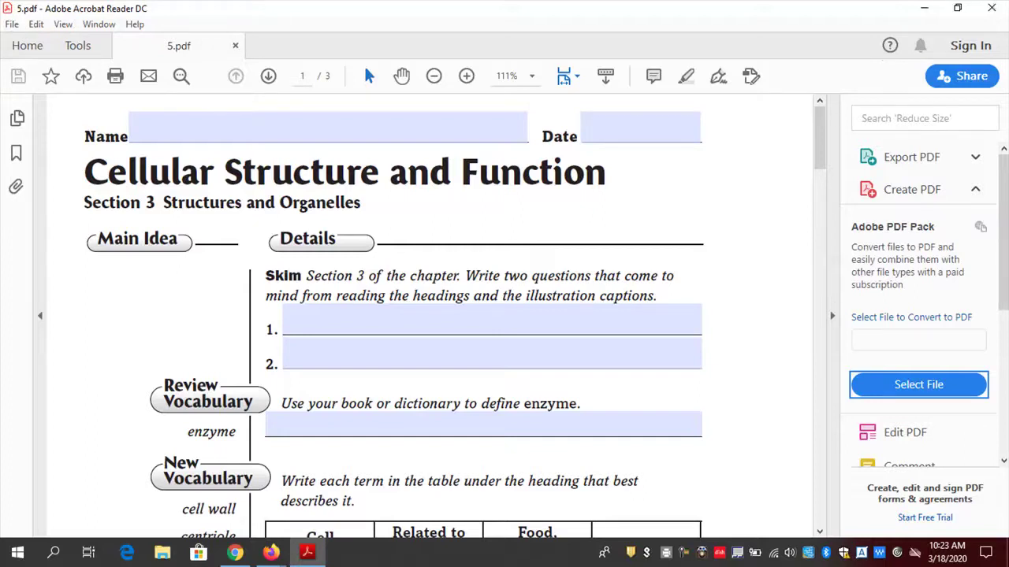
# Close the Science Notebook PDF in Acrobat Reader and its browser window to return to the homework list.
pyautogui.hotkey('ctrl', 'o')
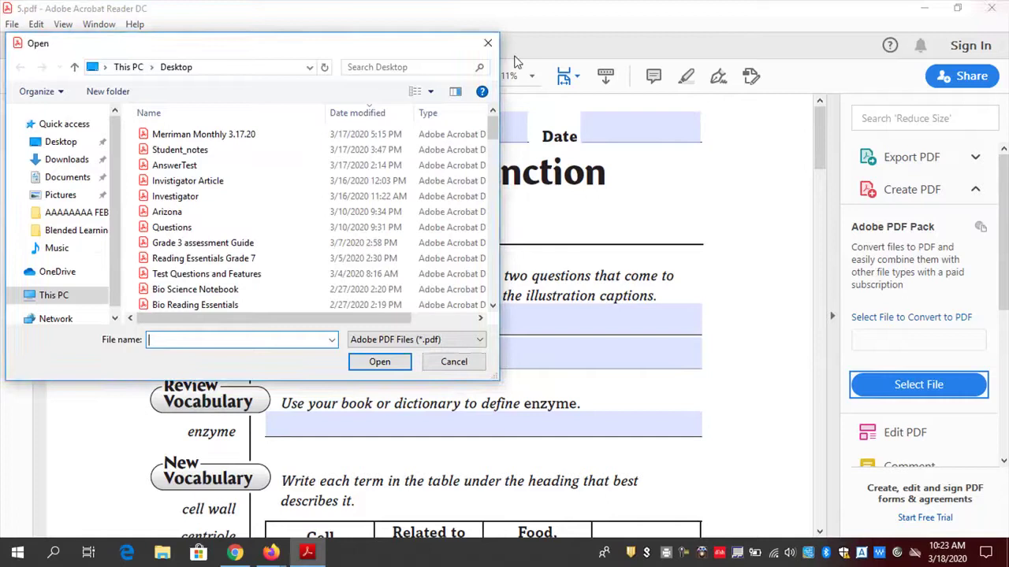
pyautogui.click(487, 43)
pyautogui.click(991, 8)
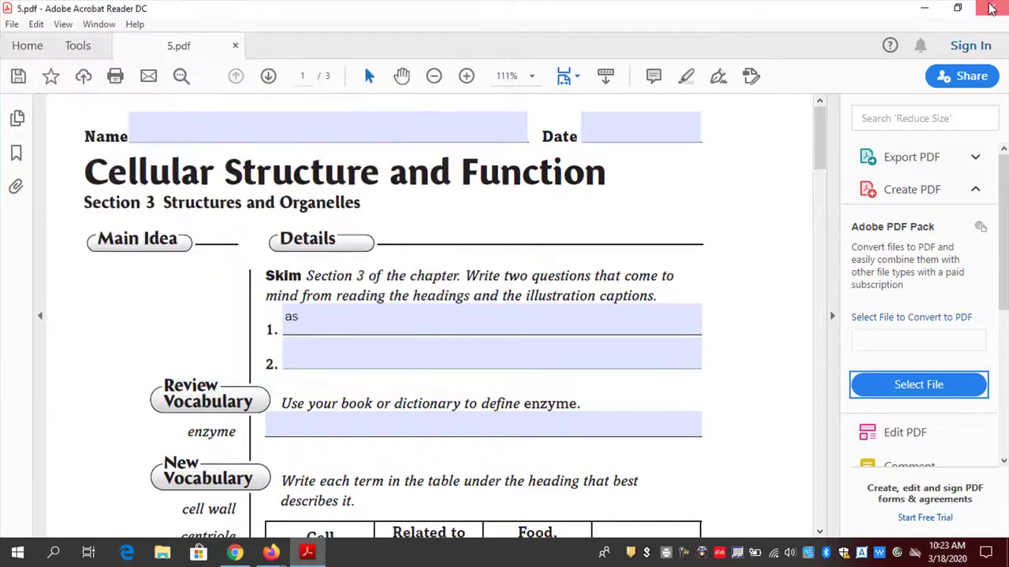
pyautogui.click(581, 309)
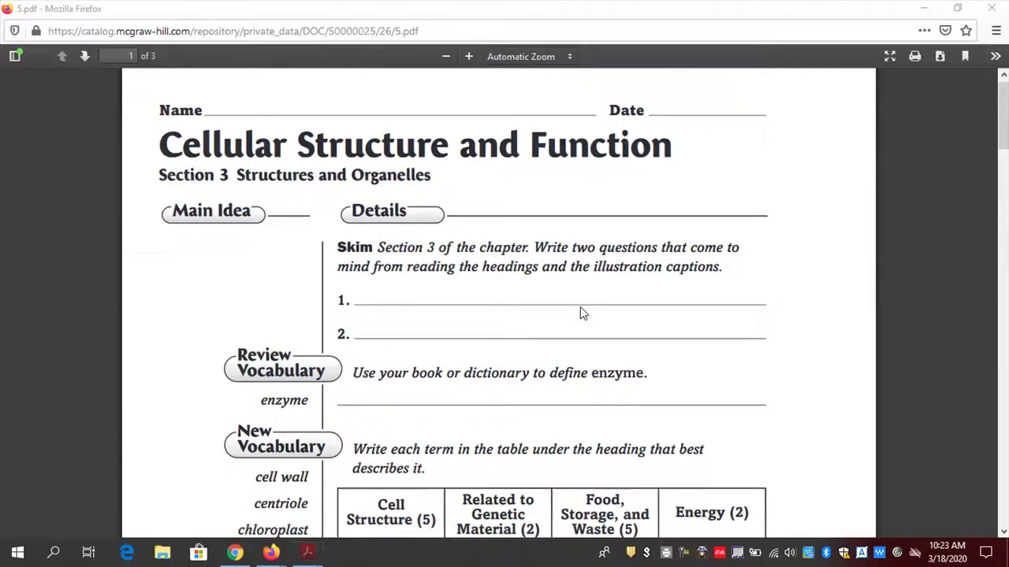
pyautogui.click(996, 9)
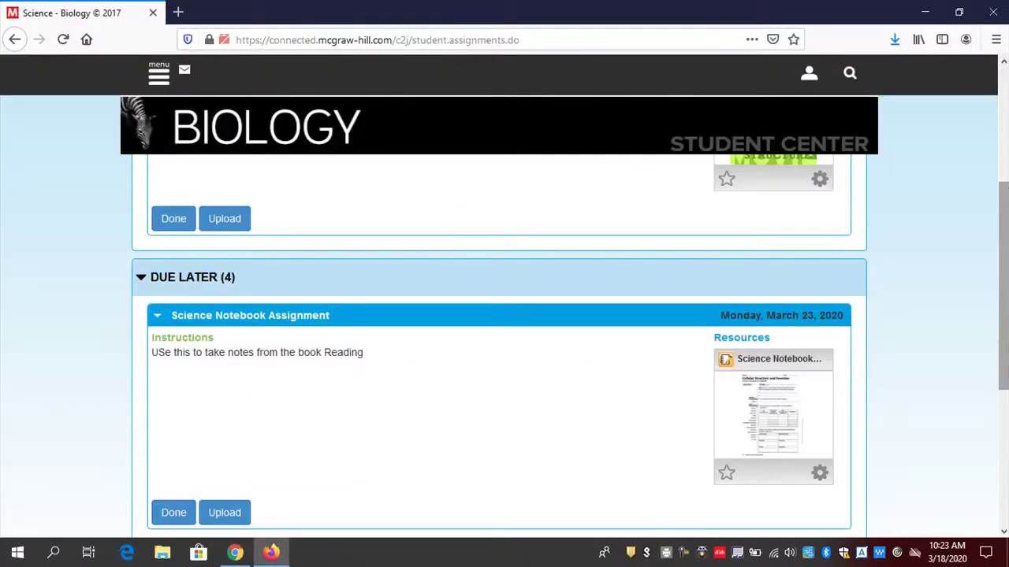
# Look over the student's due and later assignments in the homework list, and open the student's discussions.
pyautogui.scroll(1, 1002, 284)
pyautogui.scroll(1, 1002, 284)
pyautogui.scroll(-4, 832, 280)
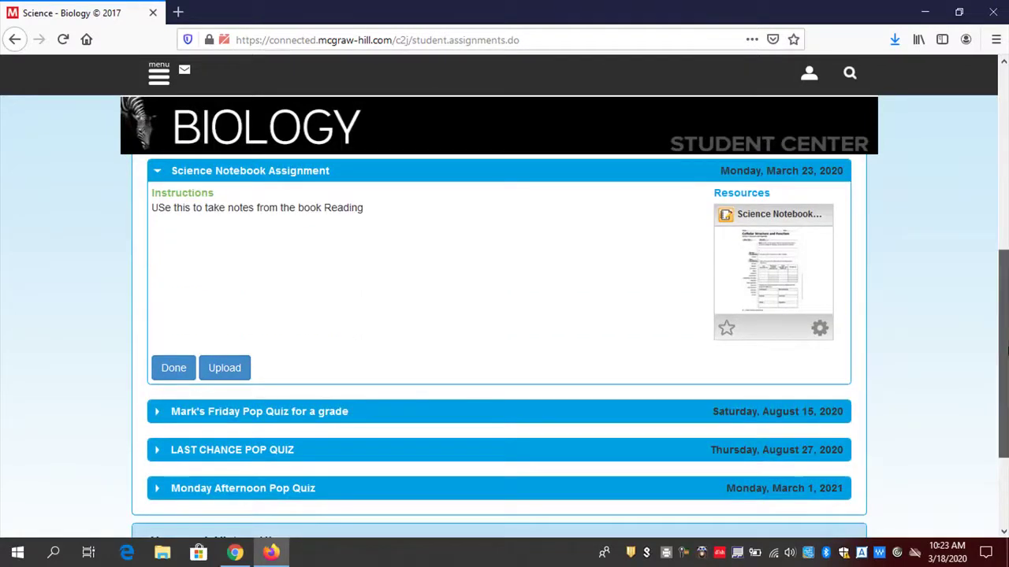
pyautogui.moveTo(1004, 347); pyautogui.dragTo(999, 228)
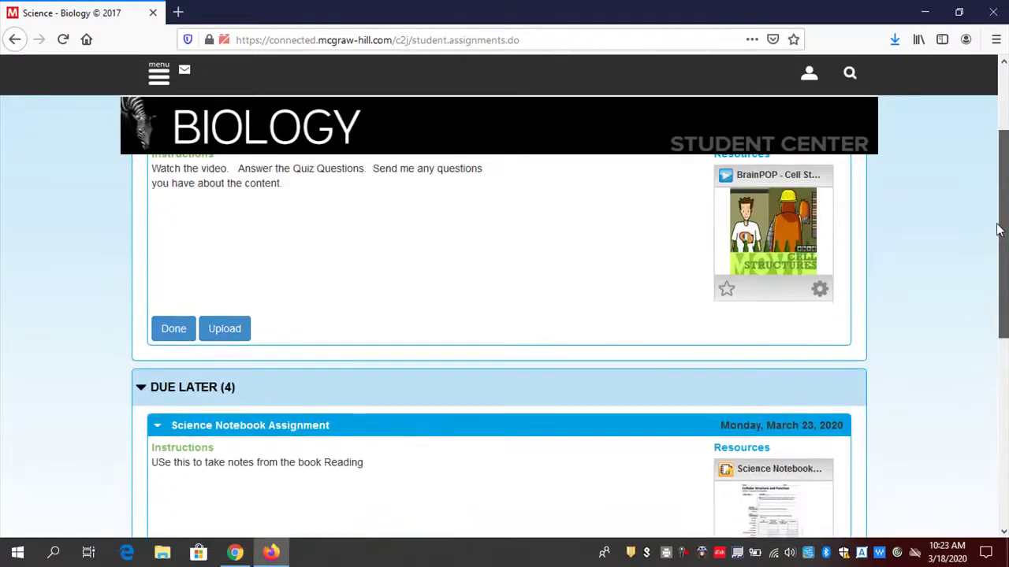
pyautogui.click(158, 75)
pyautogui.click(190, 427)
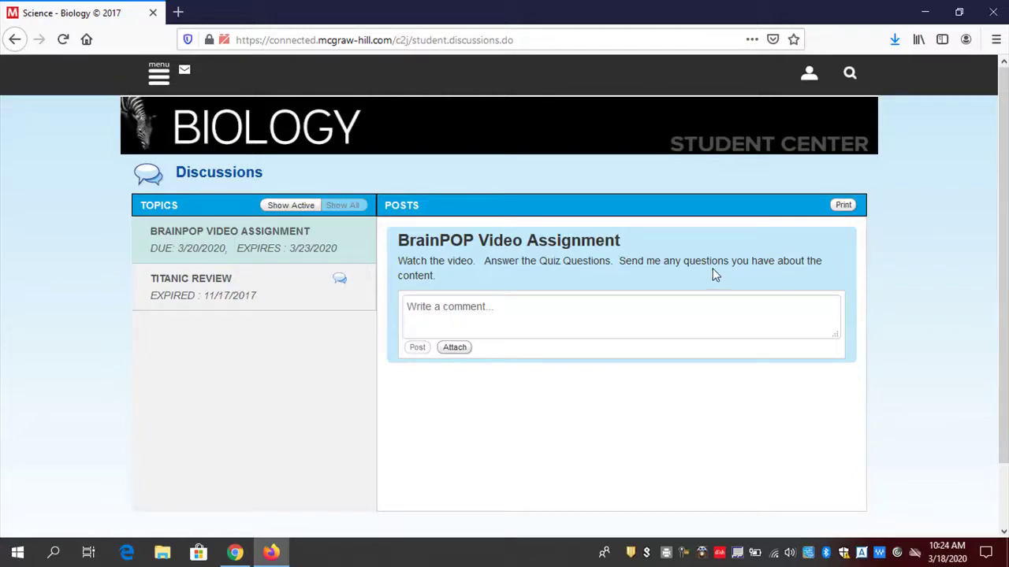
# Post the comment "How does cell division work?" to the BrainPOP Video Assignment discussion topic.
pyautogui.click(475, 316)
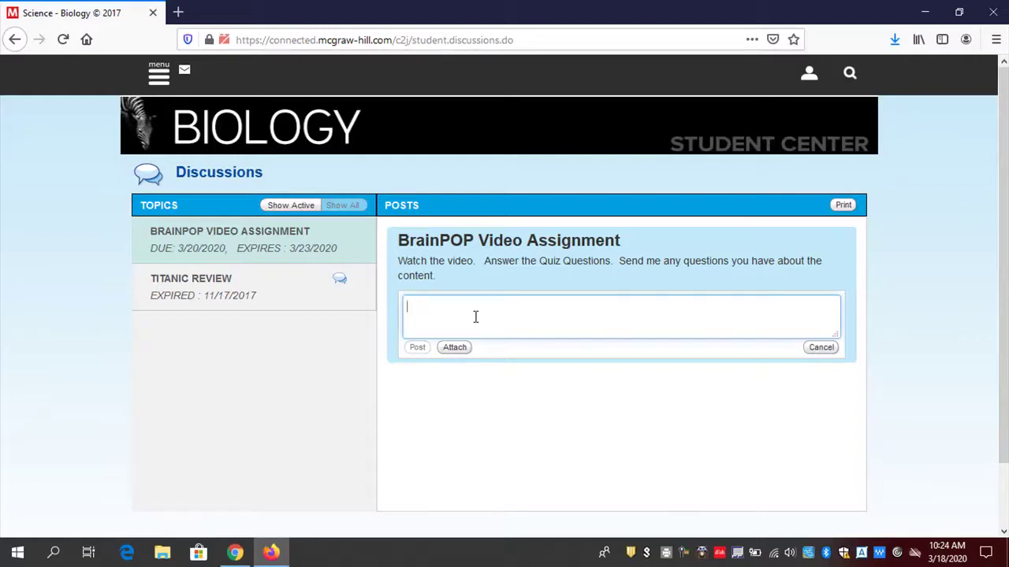
pyautogui.write('How does cell division work?')
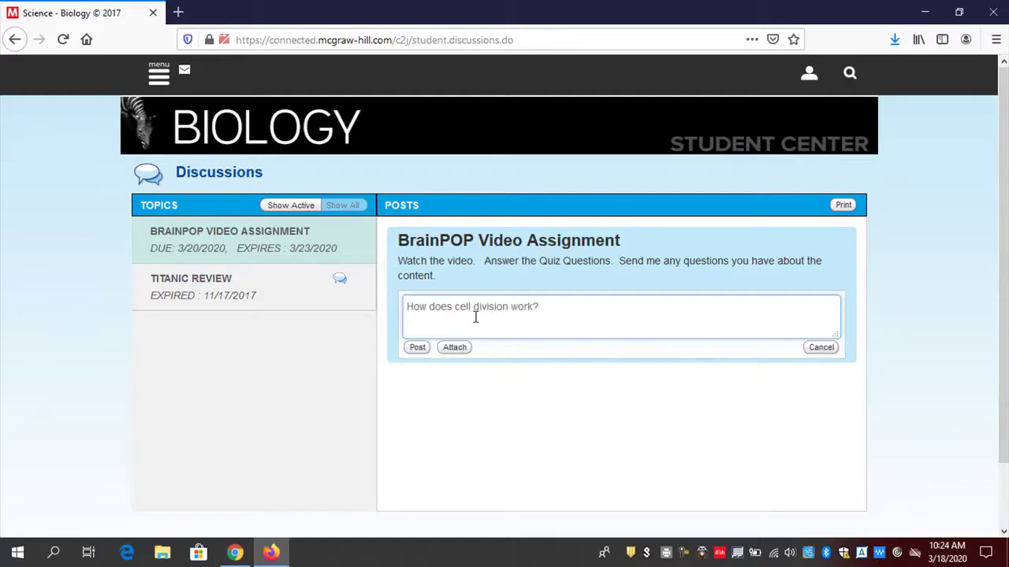
pyautogui.click(421, 354)
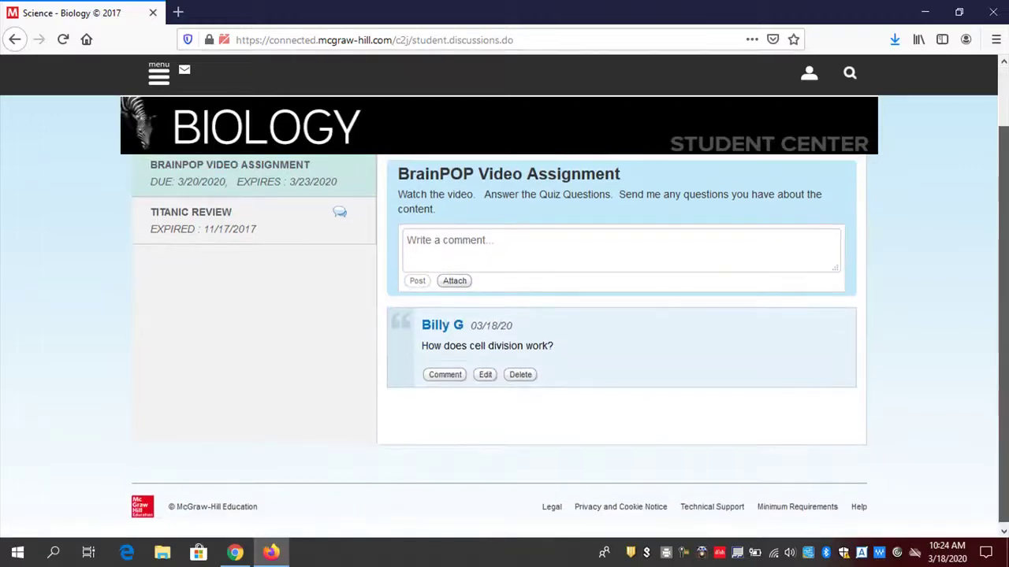
# View the student's messages and return to the BrainPOP Video Assignment discussion.
pyautogui.click(159, 75)
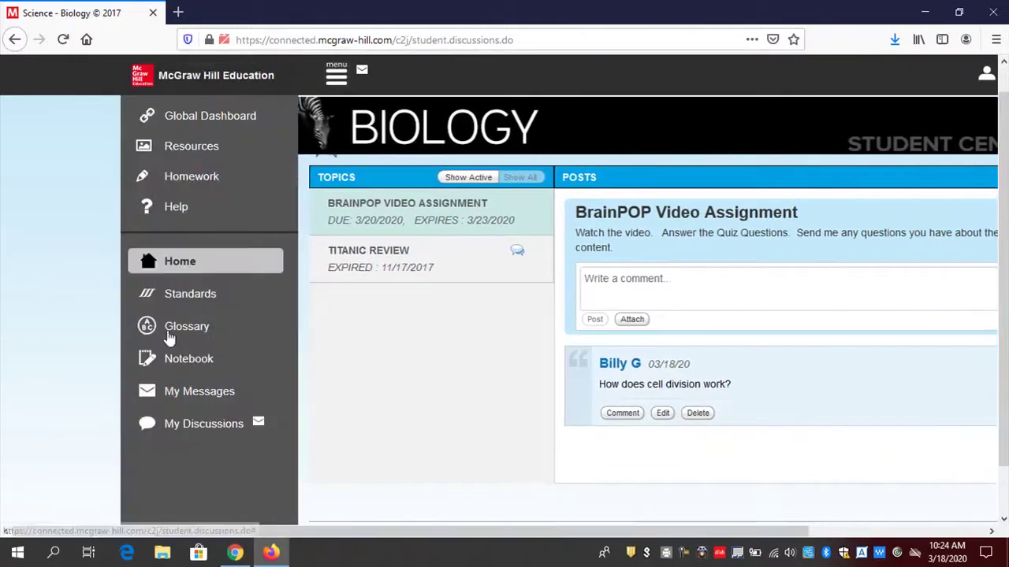
pyautogui.click(195, 400)
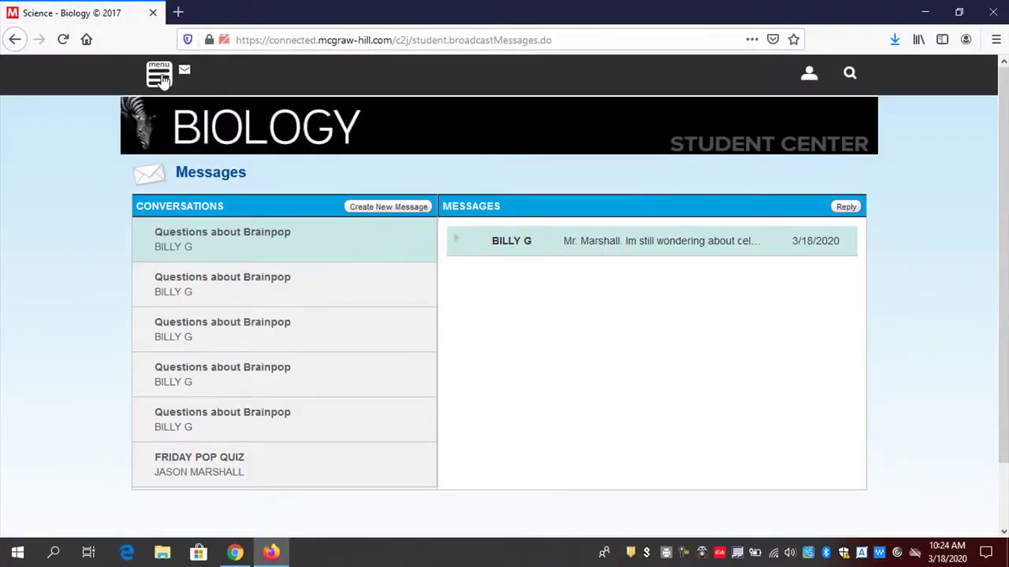
pyautogui.click(159, 76)
pyautogui.click(197, 427)
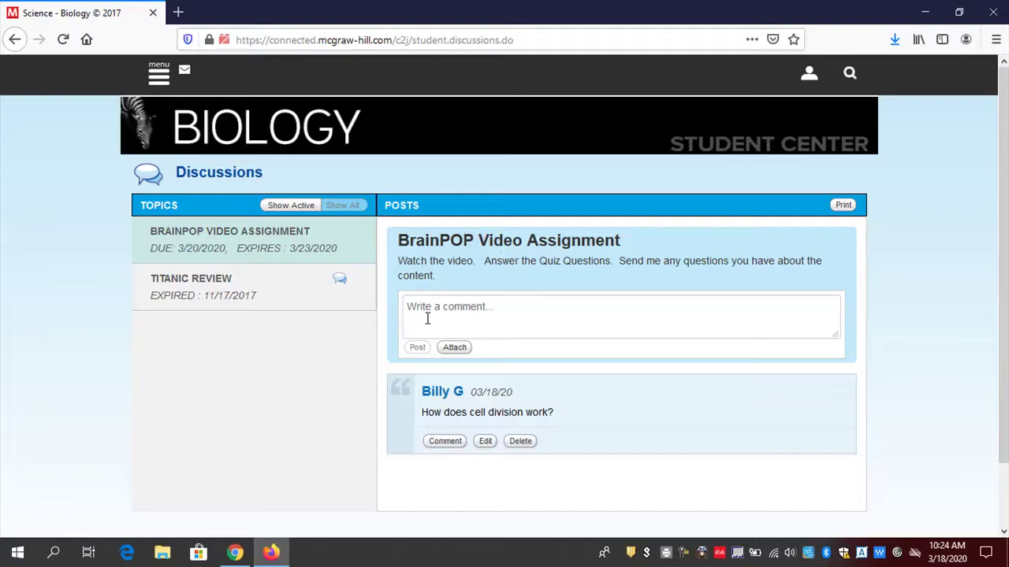
# Switch to the teacher resources in Chrome and get the Chapter 7 English Study Guide as a Word document.
pyautogui.click(235, 554)
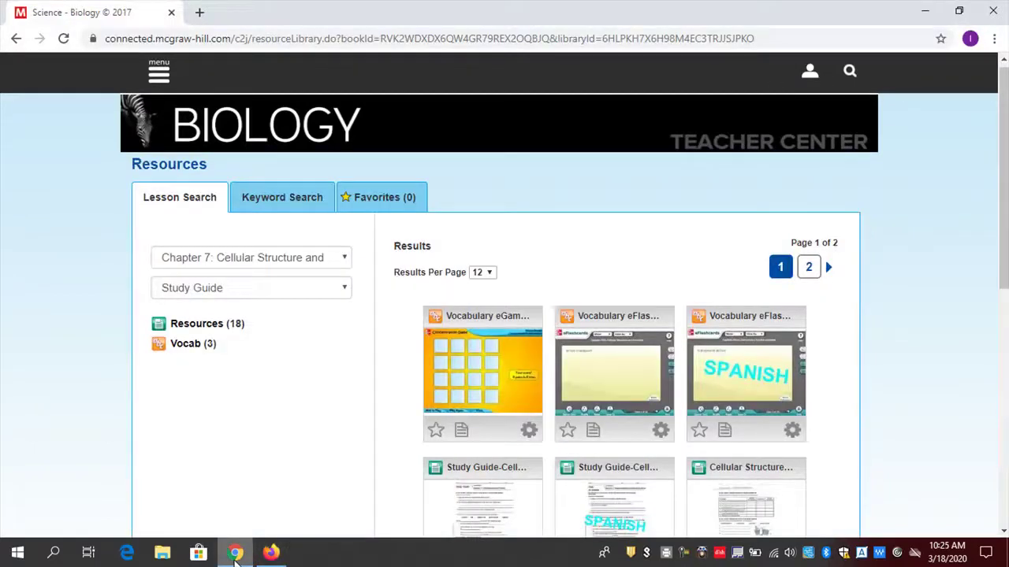
pyautogui.scroll(-2, 1006, 186)
pyautogui.scroll(-2, 1006, 186)
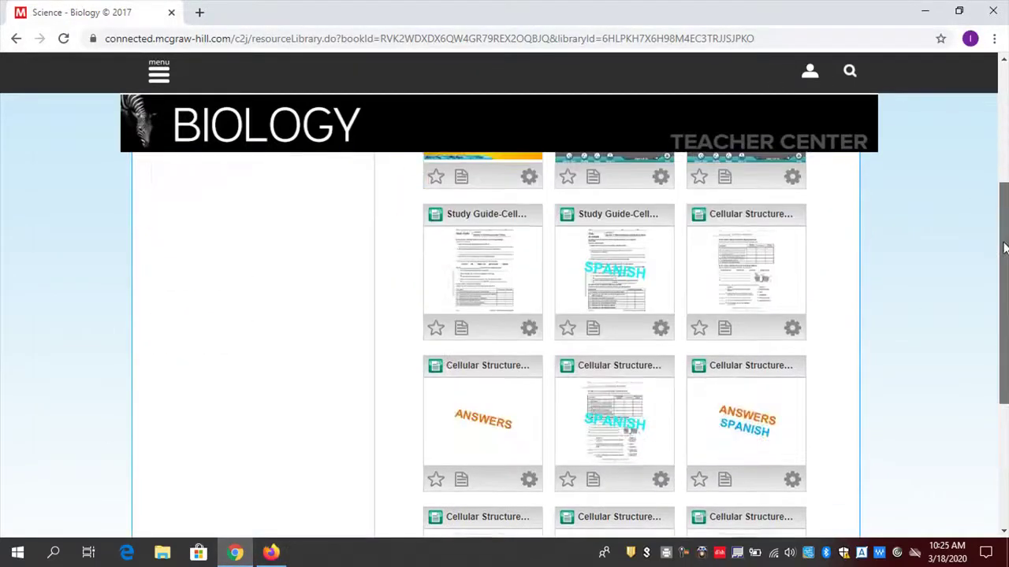
pyautogui.scroll(1, 1005, 186)
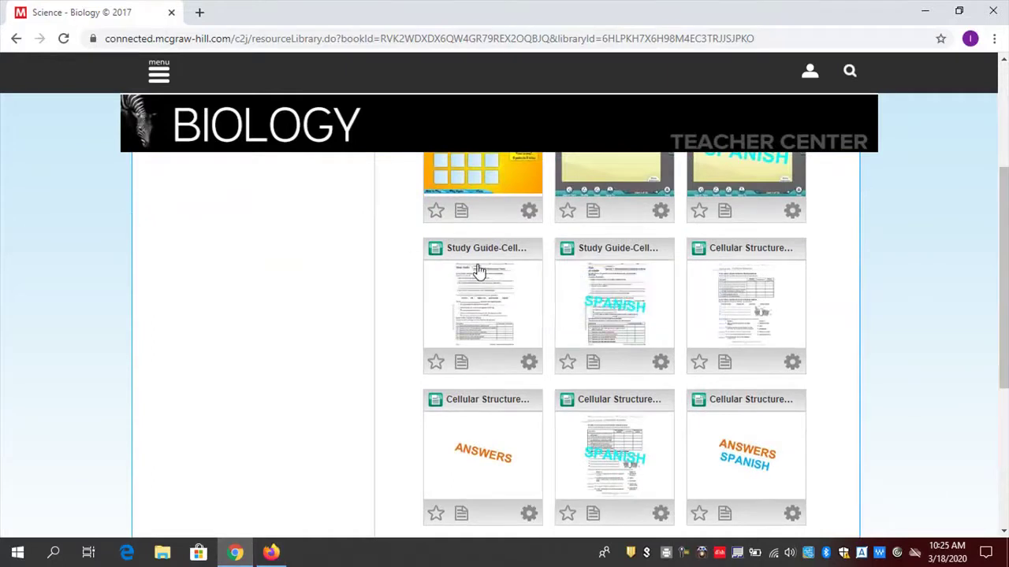
pyautogui.click(528, 362)
pyautogui.click(468, 427)
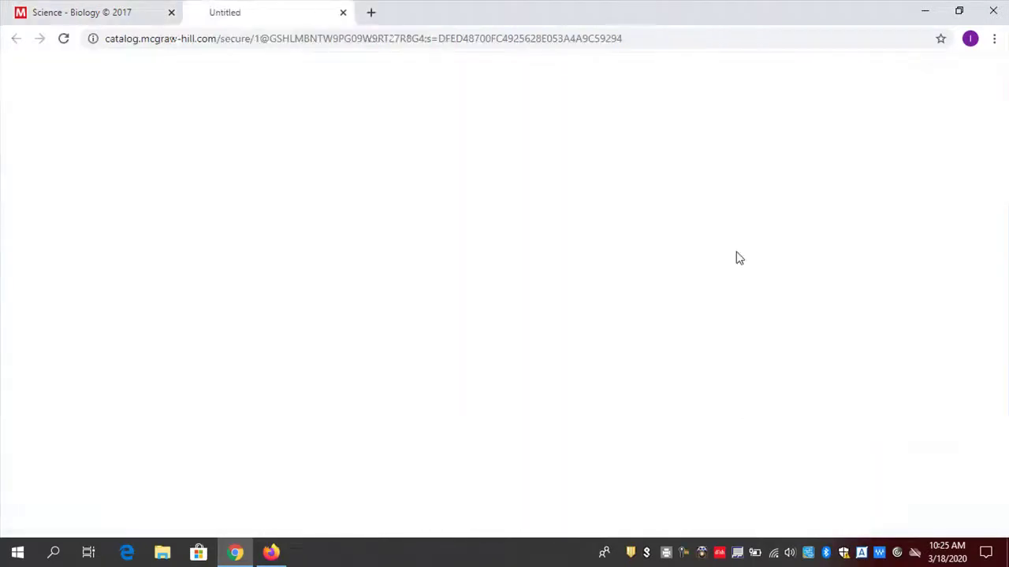
# Show the Chapter 7 resources for Section 3: Structures and Organelles, view the Reading Essentials PDF, and return to the resource list.
pyautogui.moveTo(1001, 237); pyautogui.dragTo(1001, 149)
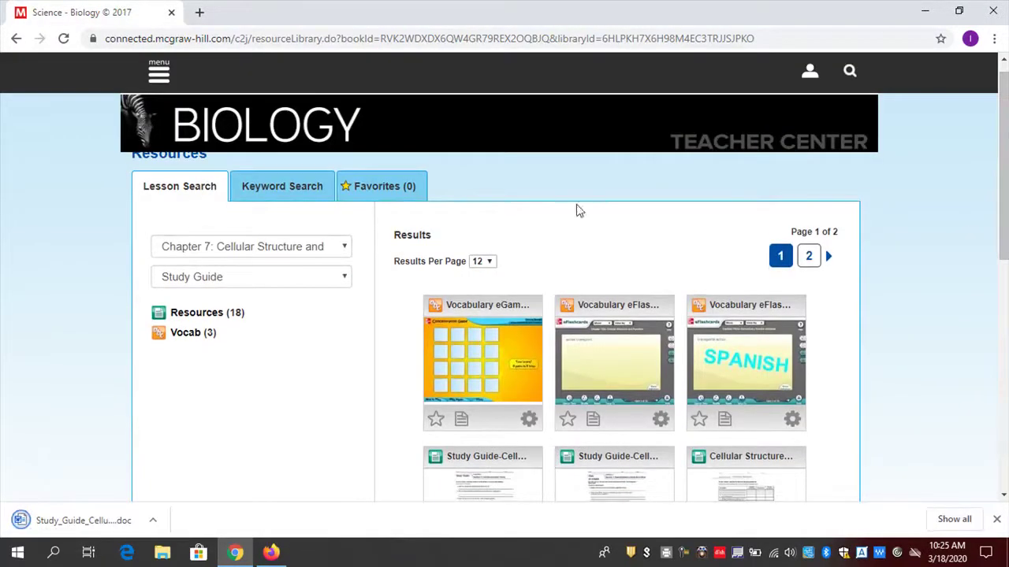
pyautogui.click(344, 279)
pyautogui.click(299, 339)
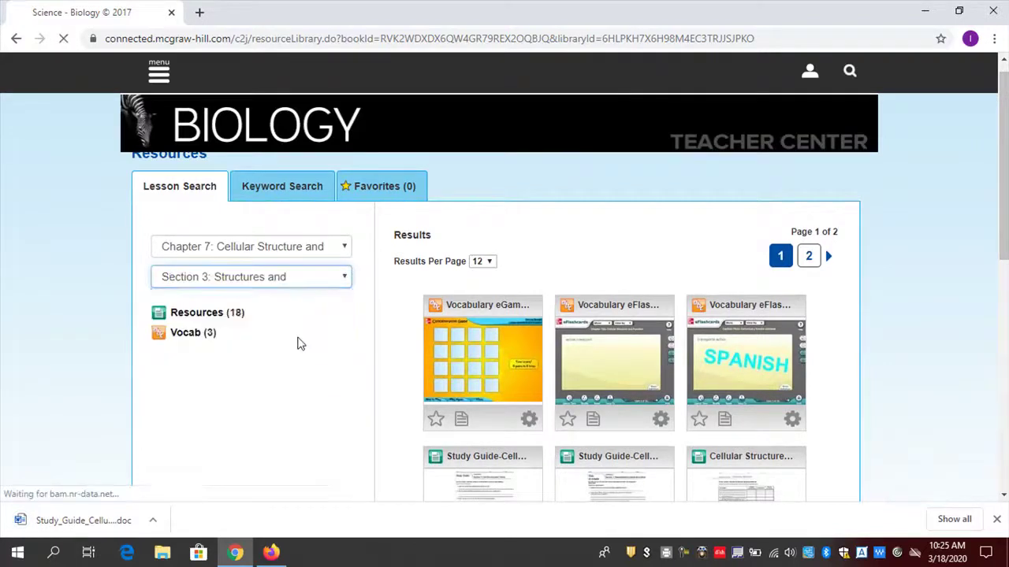
pyautogui.moveTo(1004, 126); pyautogui.dragTo(1006, 343)
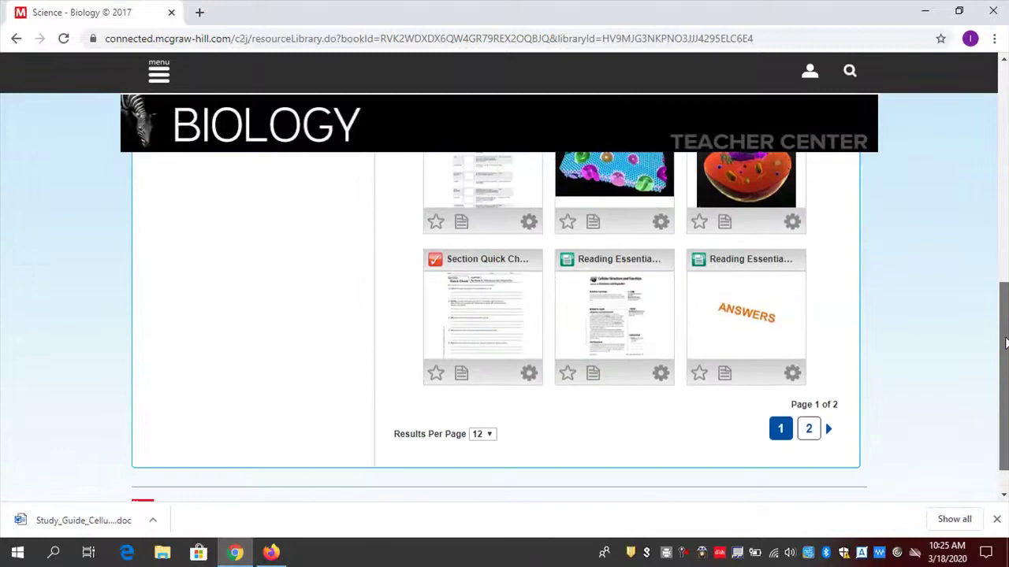
pyautogui.click(615, 302)
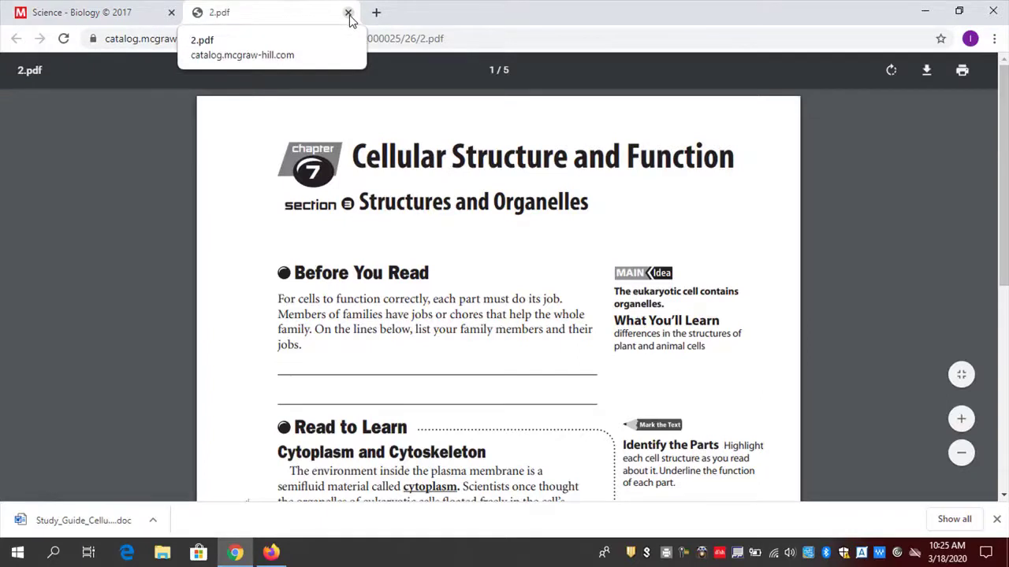
pyautogui.hotkey('ctrl', 'shift', 'Tab')
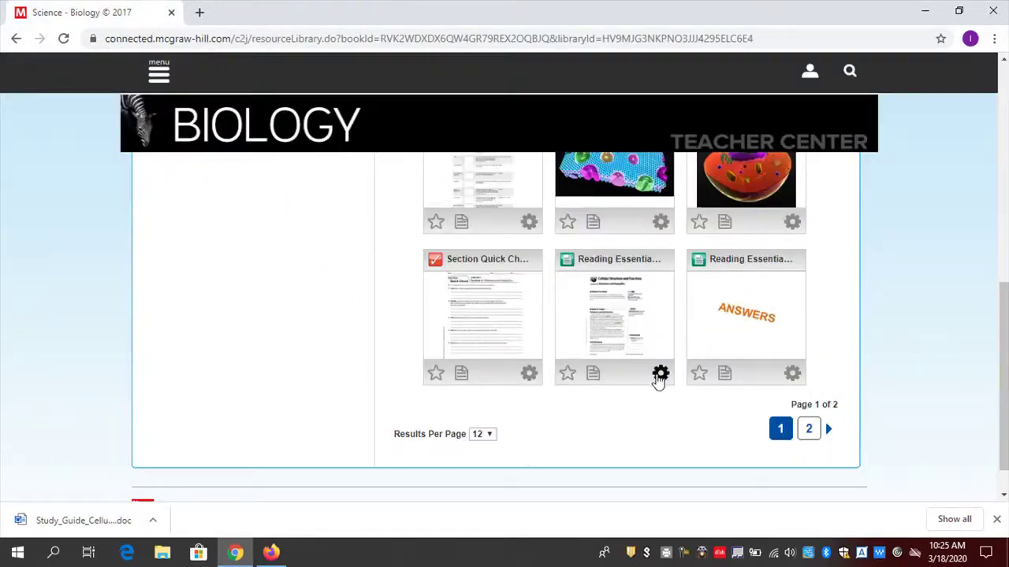
# Start an assignment from the Reading Essentials resource with a discussion thread and name it "Reading Essentials on the Cell".
pyautogui.click(659, 375)
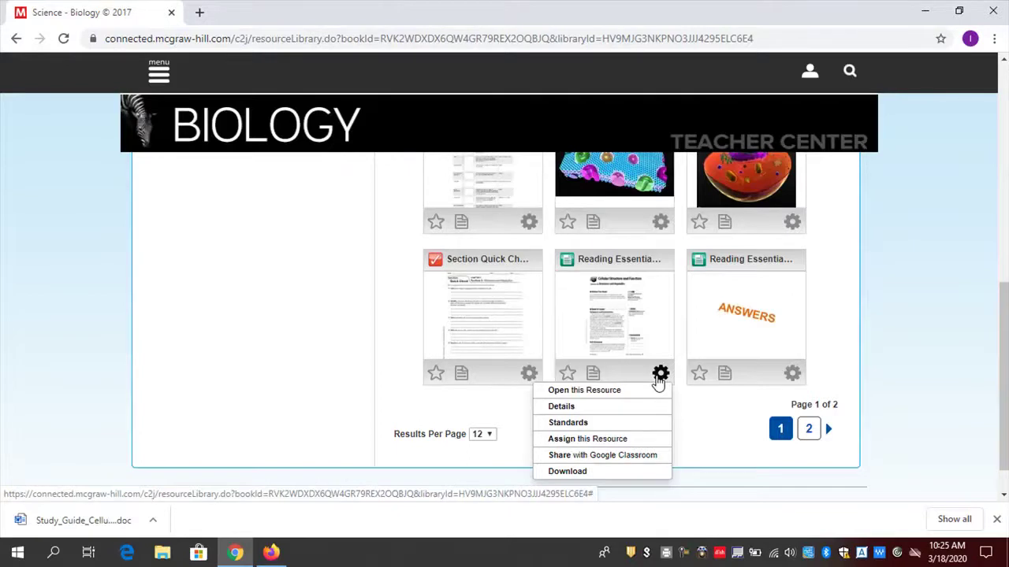
pyautogui.click(605, 444)
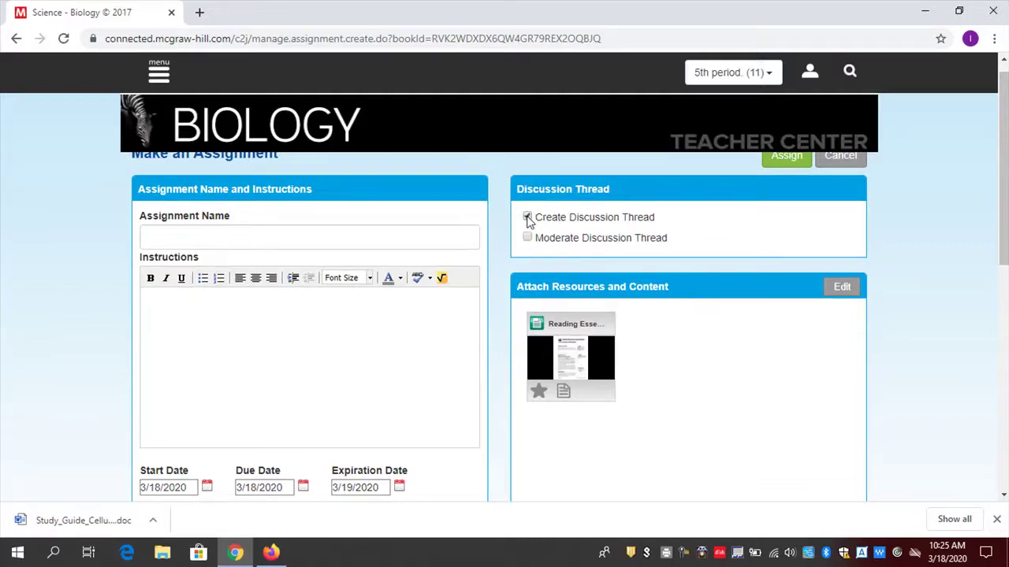
pyautogui.click(291, 236)
pyautogui.write('Reading Essentials on the Cell')
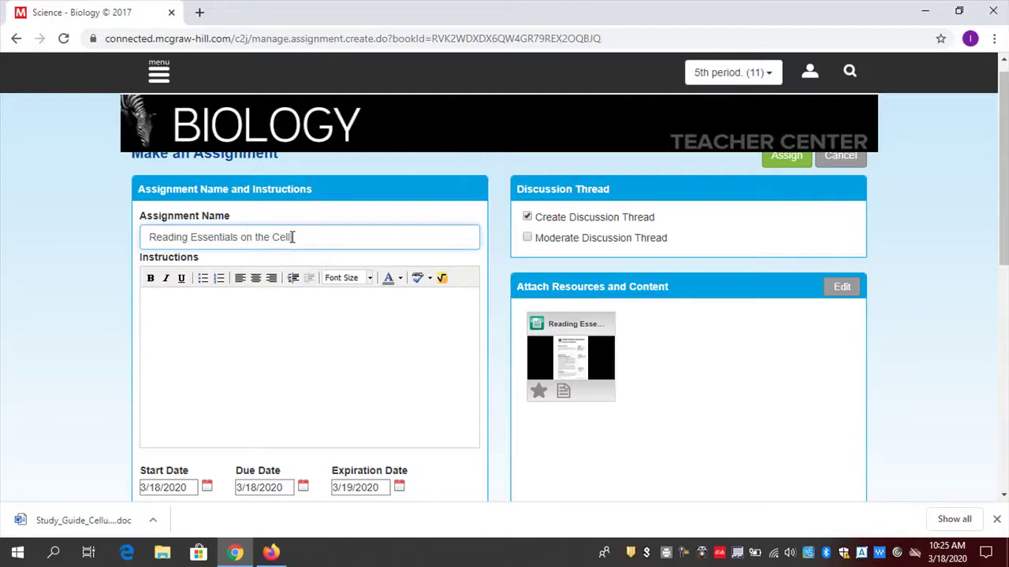
# Write the assignment instructions "Read this. Then ask a question in the discussion section. Contribute to the discussion.".
pyautogui.write('Re')
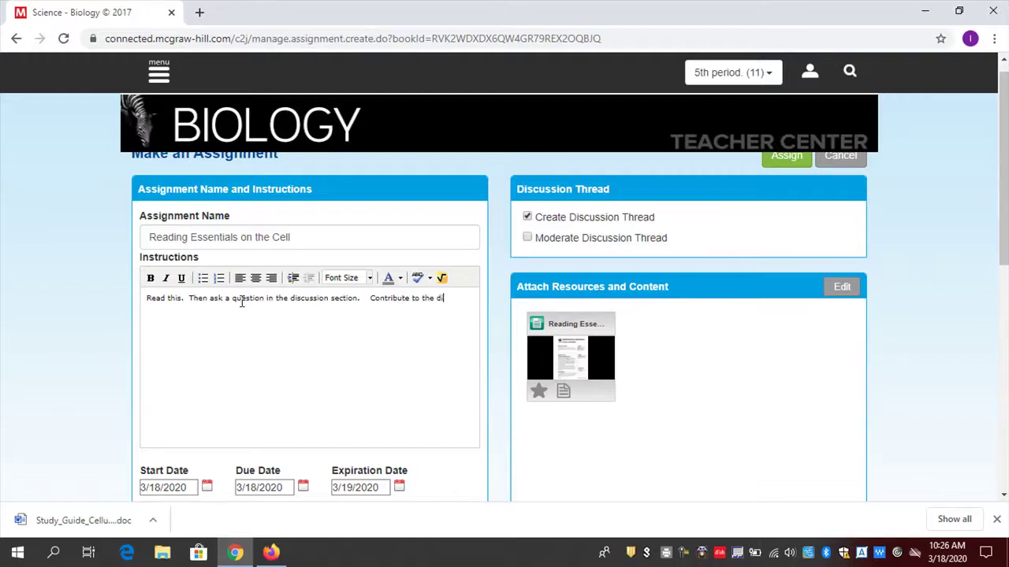
pyautogui.write('ion.')
# Set both the due date and the expiration date of the assignment to 3/31/2020.
pyautogui.scroll(-3, 223, 287)
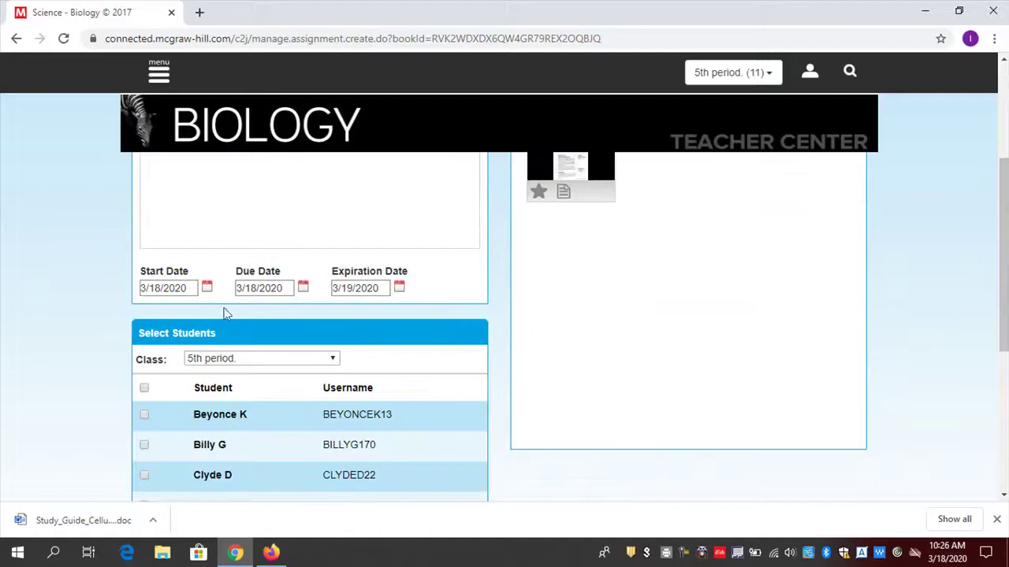
pyautogui.click(302, 288)
pyautogui.click(308, 449)
pyautogui.click(398, 288)
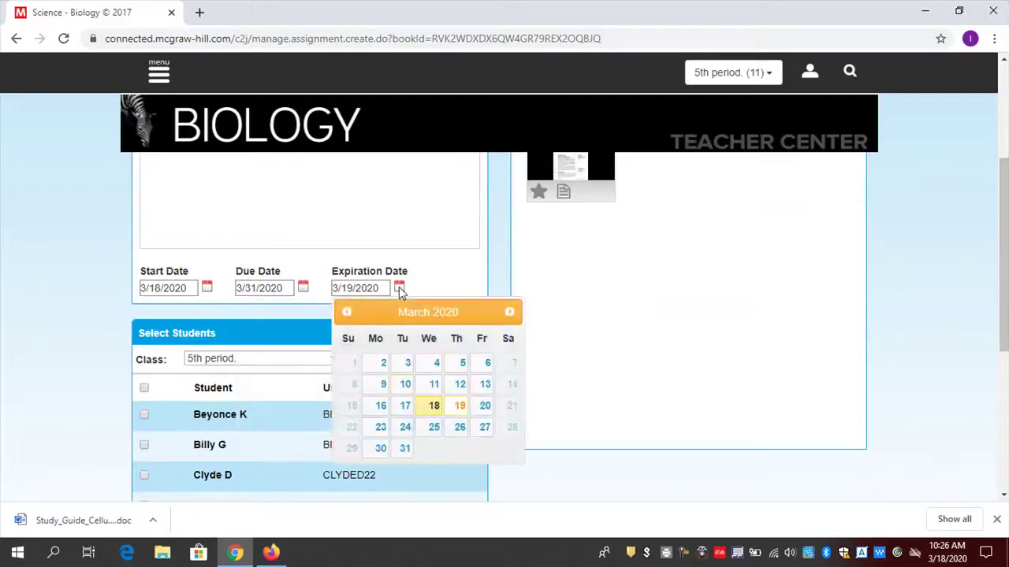
pyautogui.click(405, 448)
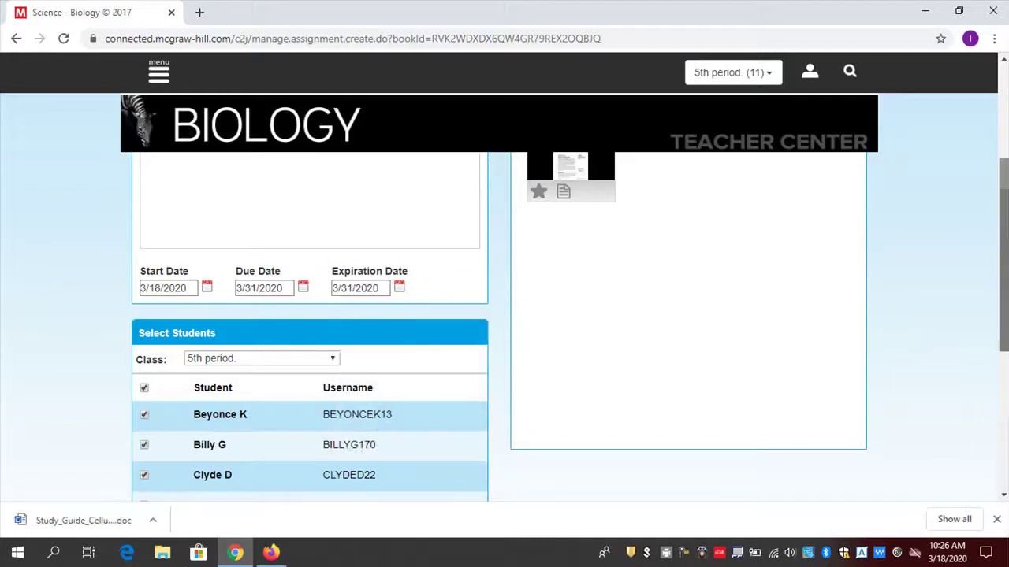
# Select all students in the 5th period class, assign the Reading Essentials assignment to them, and dismiss the confirmation.
pyautogui.moveTo(1003, 252); pyautogui.dragTo(1003, 157)
pyautogui.click(785, 172)
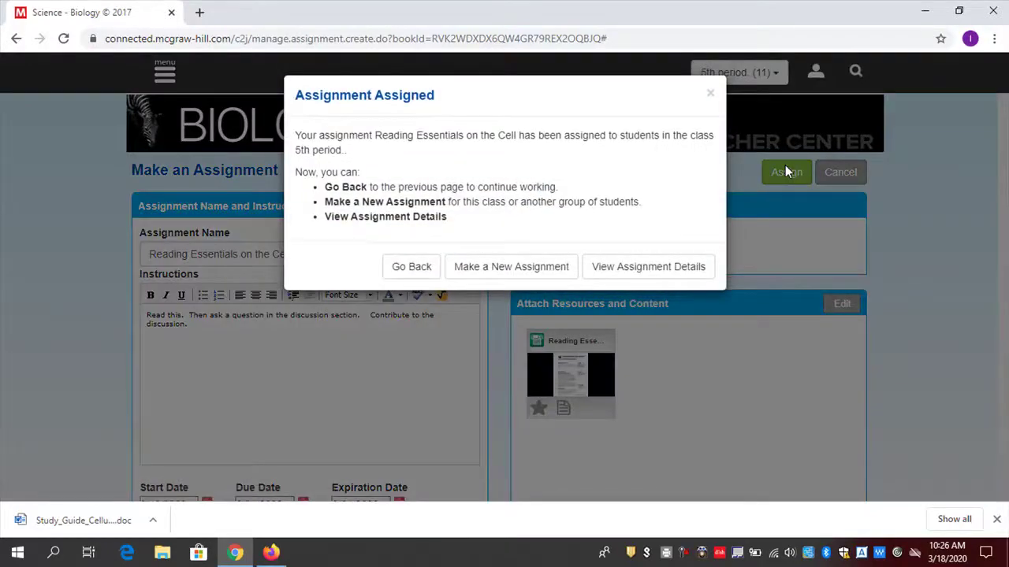
pyautogui.click(710, 93)
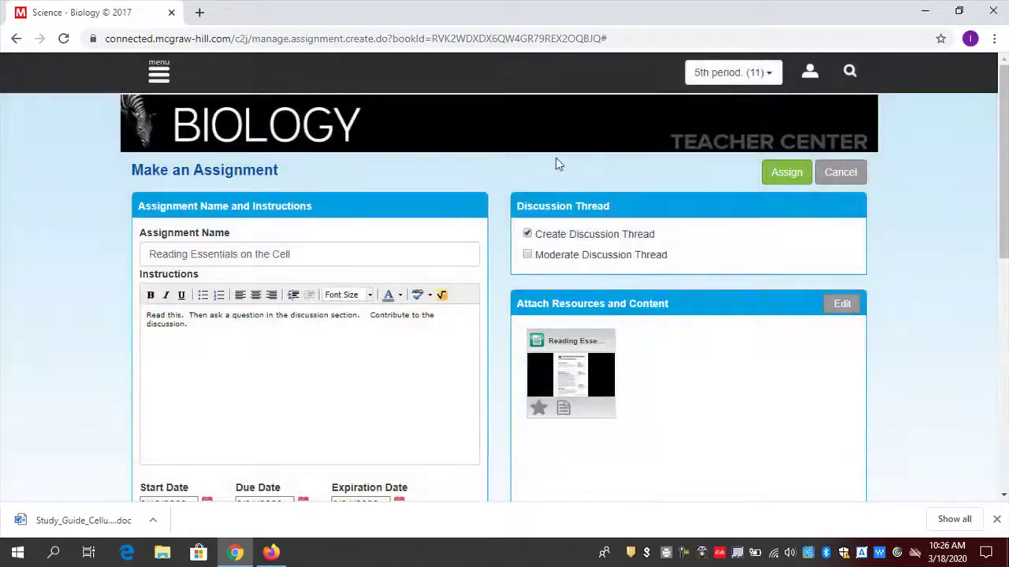
# Switch to the student account in Firefox, reload it from the home page, and open the Reading Essentials on the Cell discussion.
pyautogui.click(271, 553)
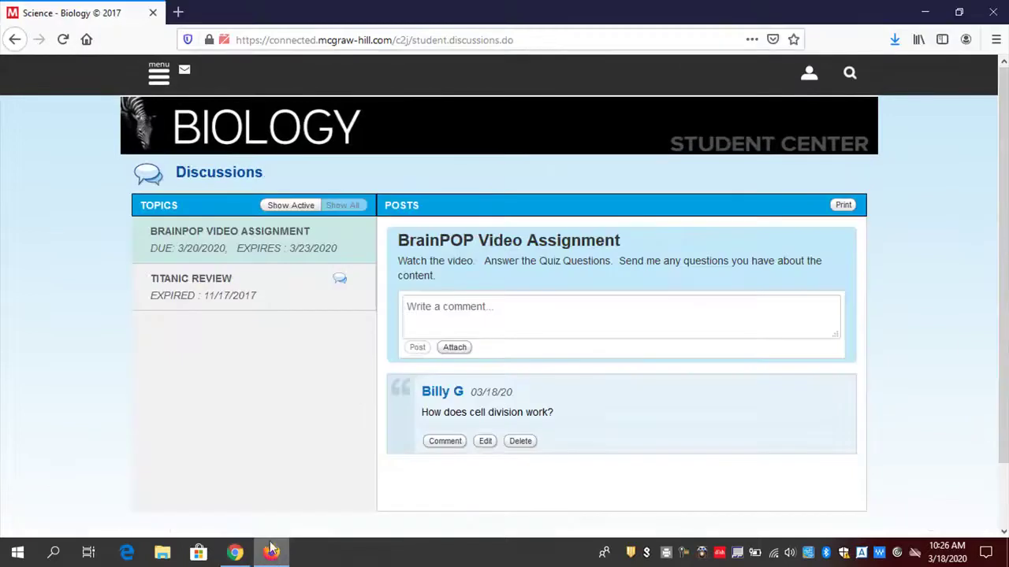
pyautogui.click(159, 74)
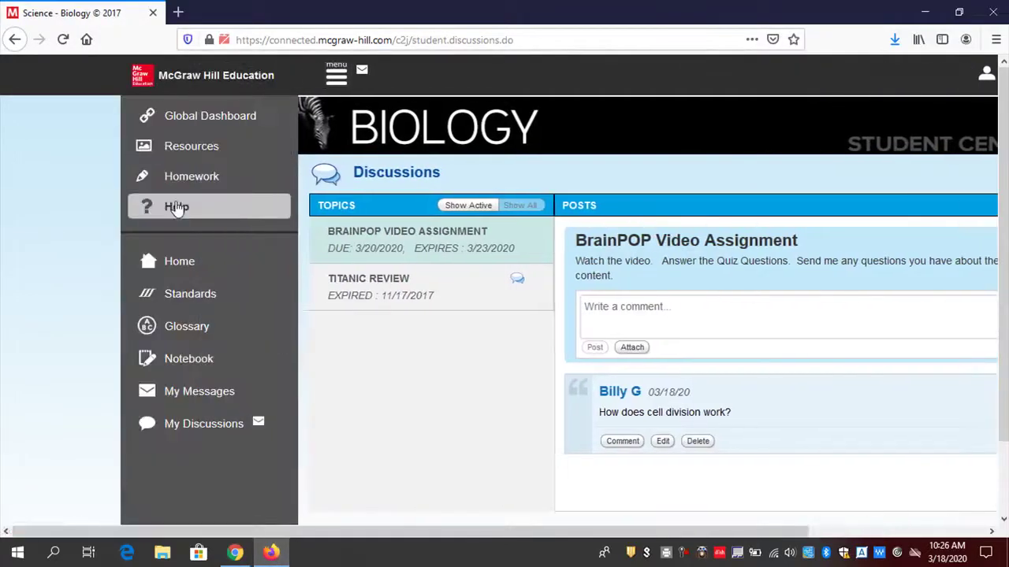
pyautogui.click(179, 264)
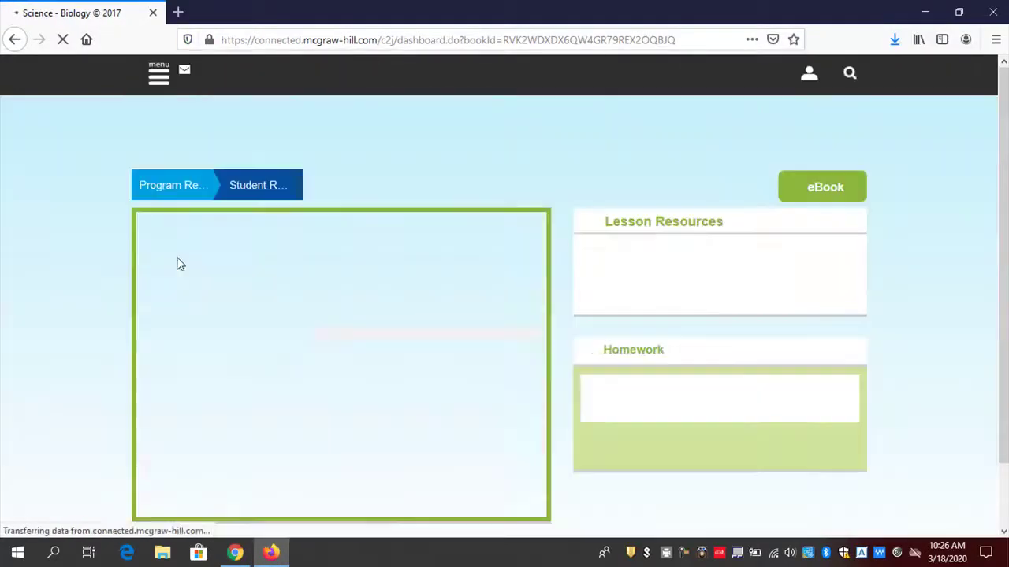
pyautogui.click(159, 75)
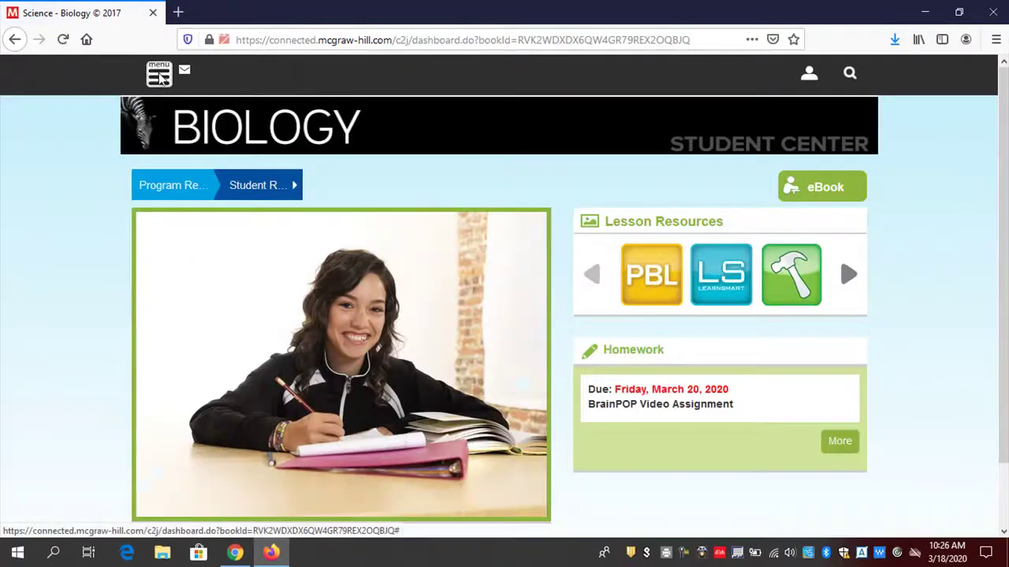
pyautogui.click(206, 426)
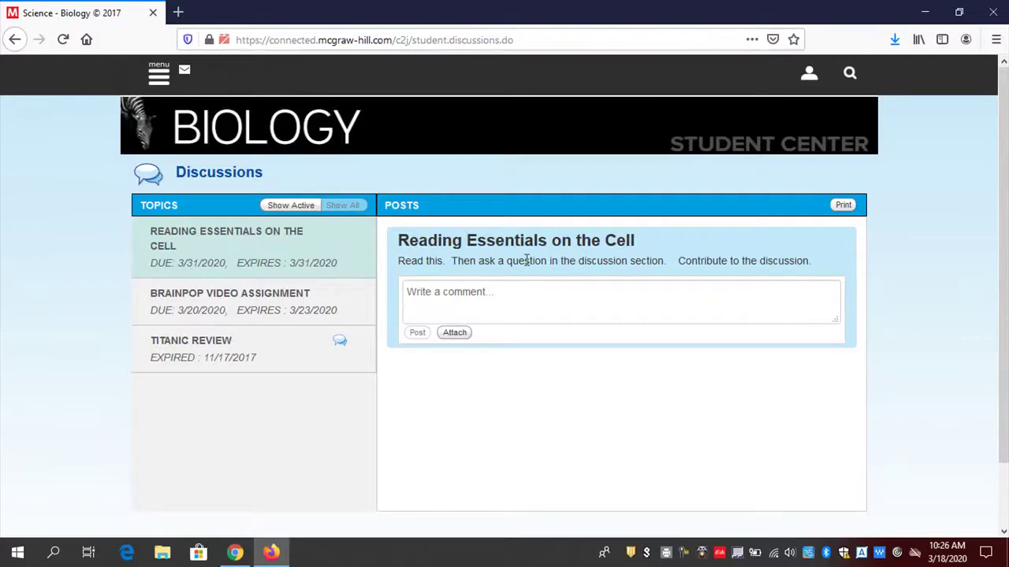
pyautogui.click(561, 303)
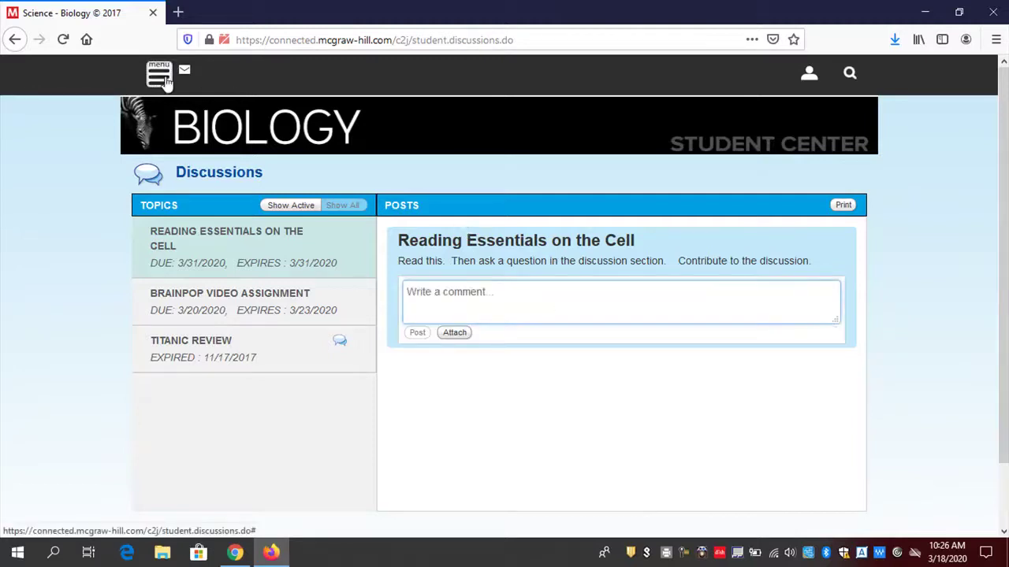
# Return to the student's homework list and collapse the BrainPOP Video Assignment details.
pyautogui.click(158, 74)
pyautogui.click(187, 177)
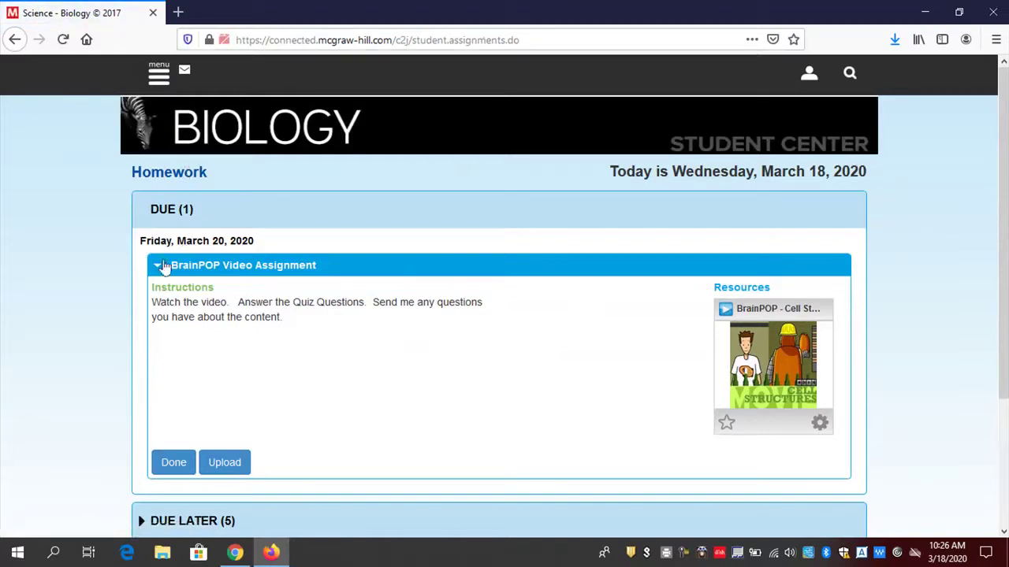
pyautogui.click(160, 272)
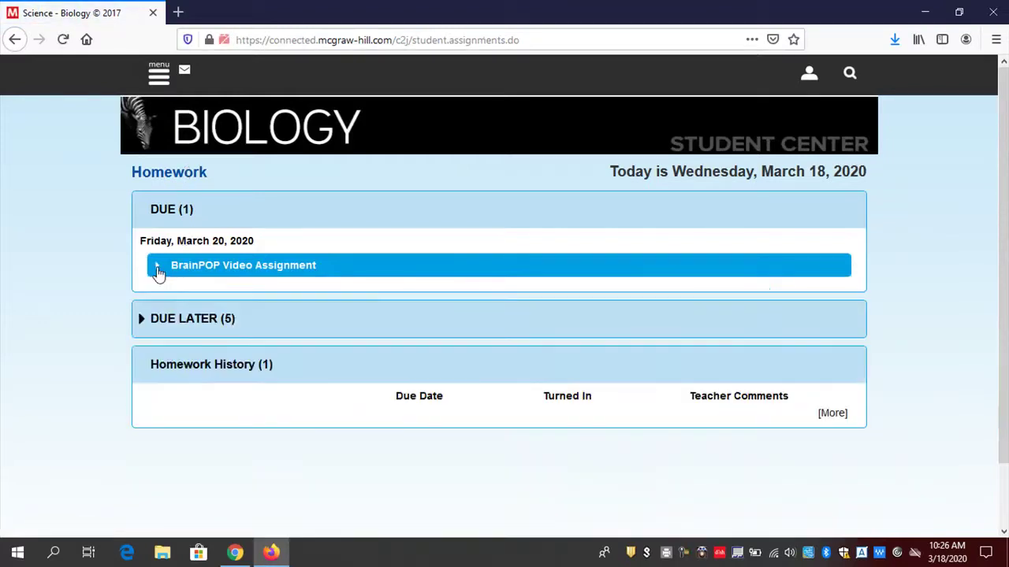
# Expand the Reading Essentials on the Cell details in the student's Due Later homework, and open the student's Discussions page.
pyautogui.click(146, 320)
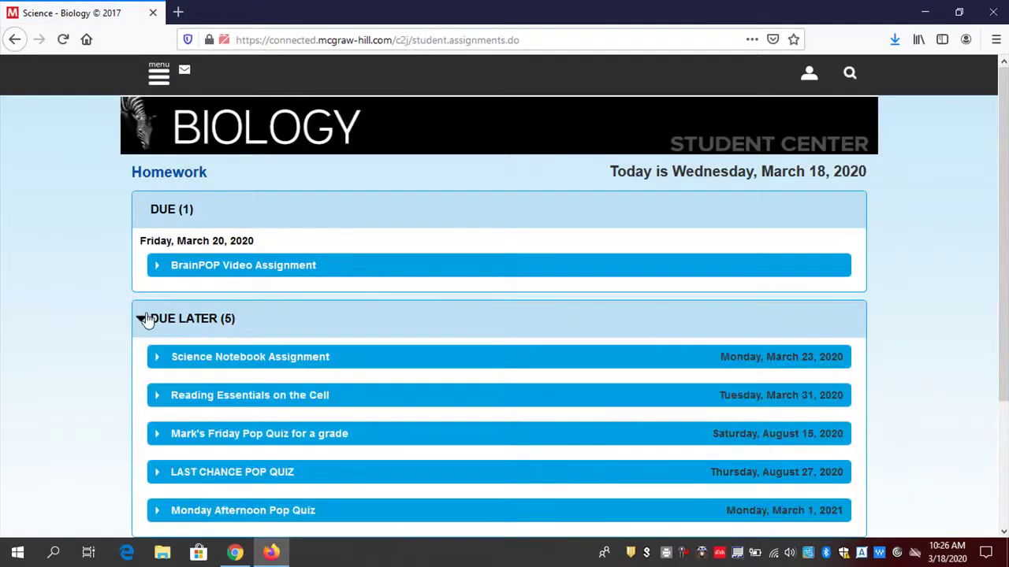
pyautogui.click(266, 407)
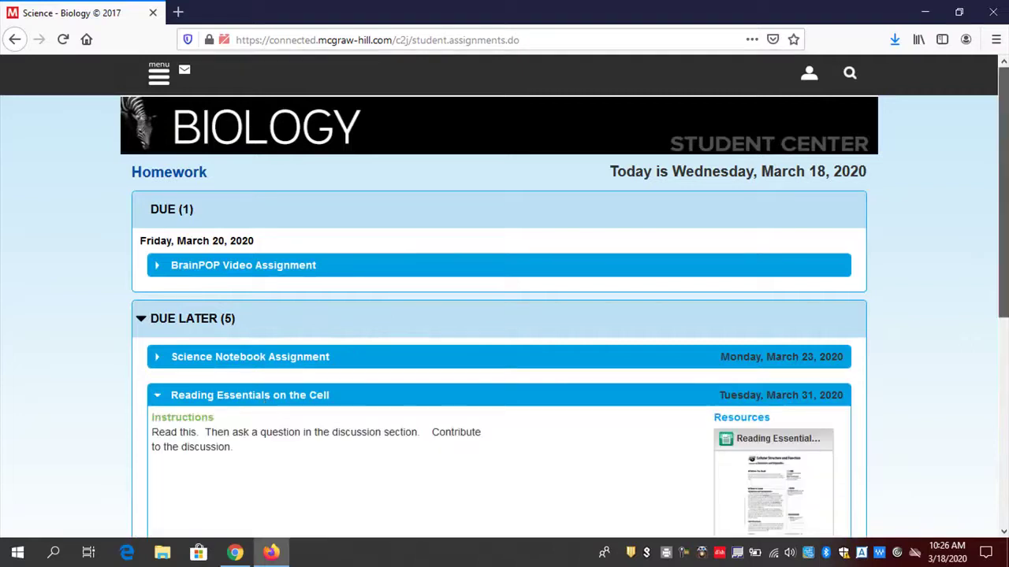
pyautogui.scroll(-2, 776, 390)
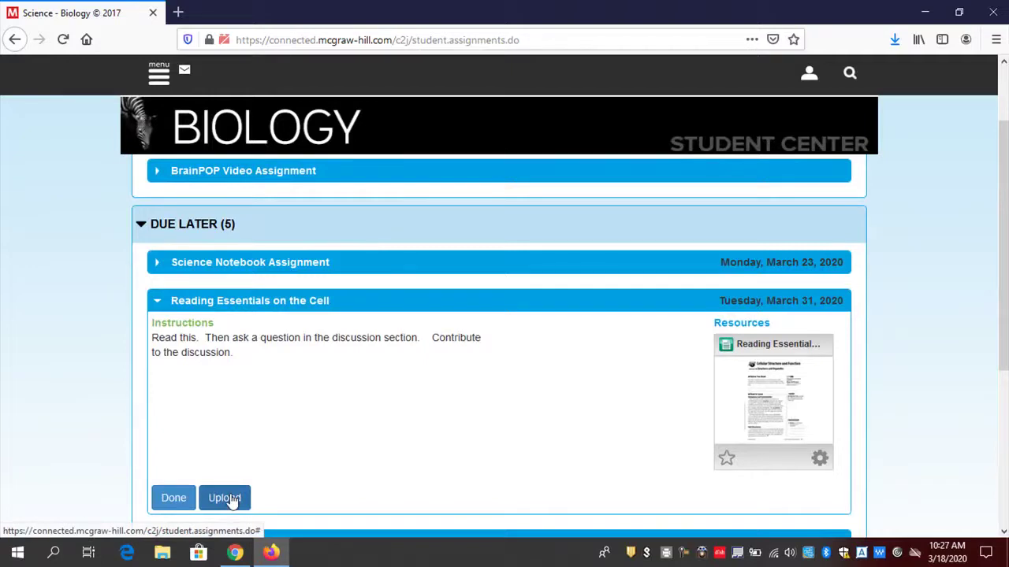
pyautogui.click(159, 73)
pyautogui.click(200, 420)
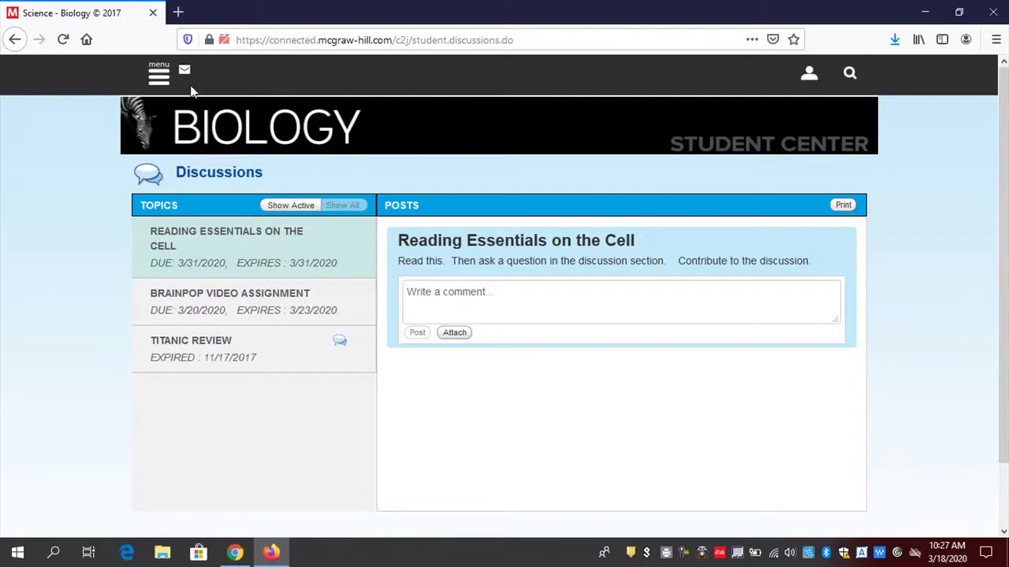
# Switch to the teacher account in Chrome, open the Resources library, and view the chapter list while keeping Chapter 7 selected.
pyautogui.click(236, 555)
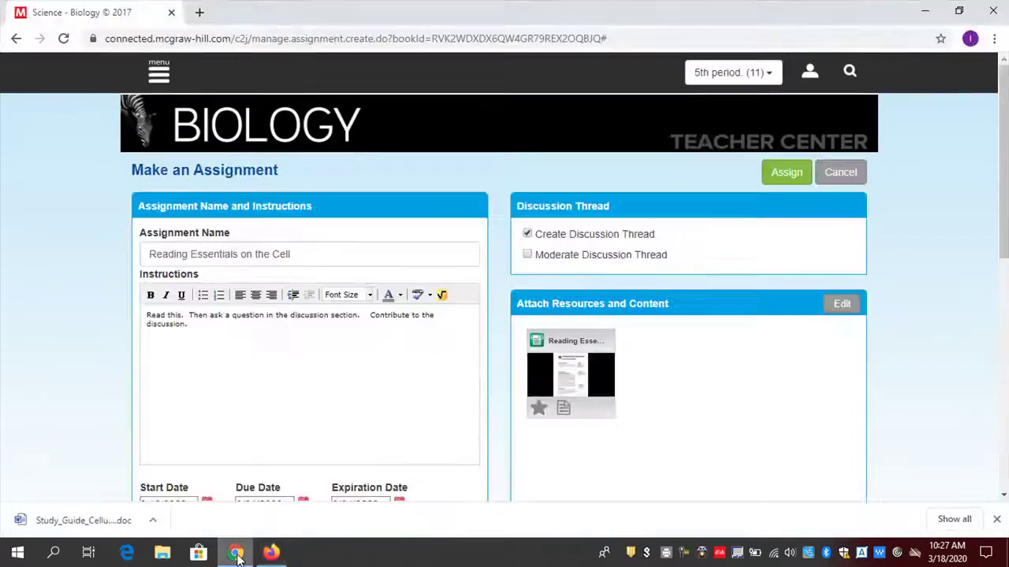
pyautogui.click(158, 72)
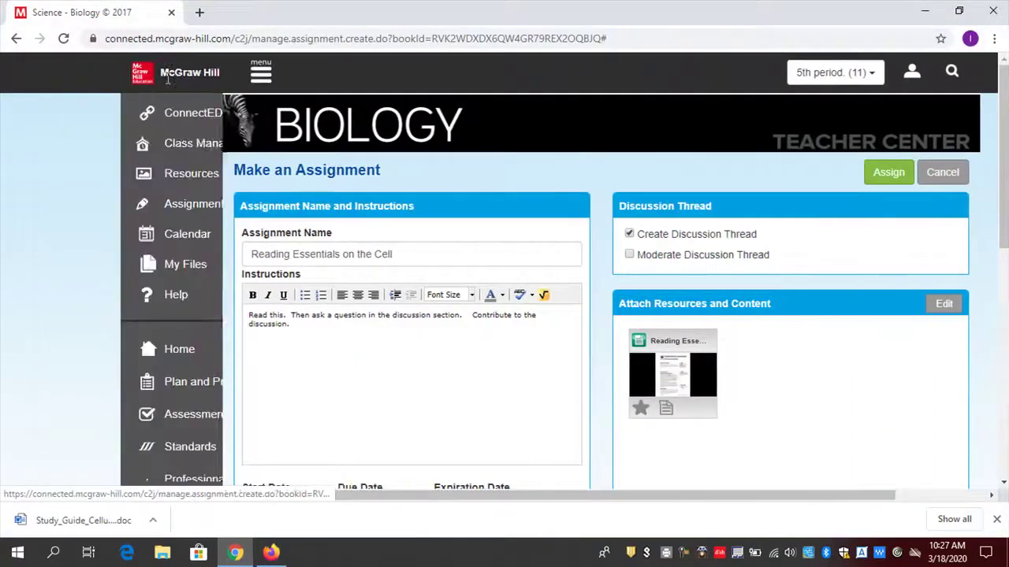
pyautogui.click(189, 174)
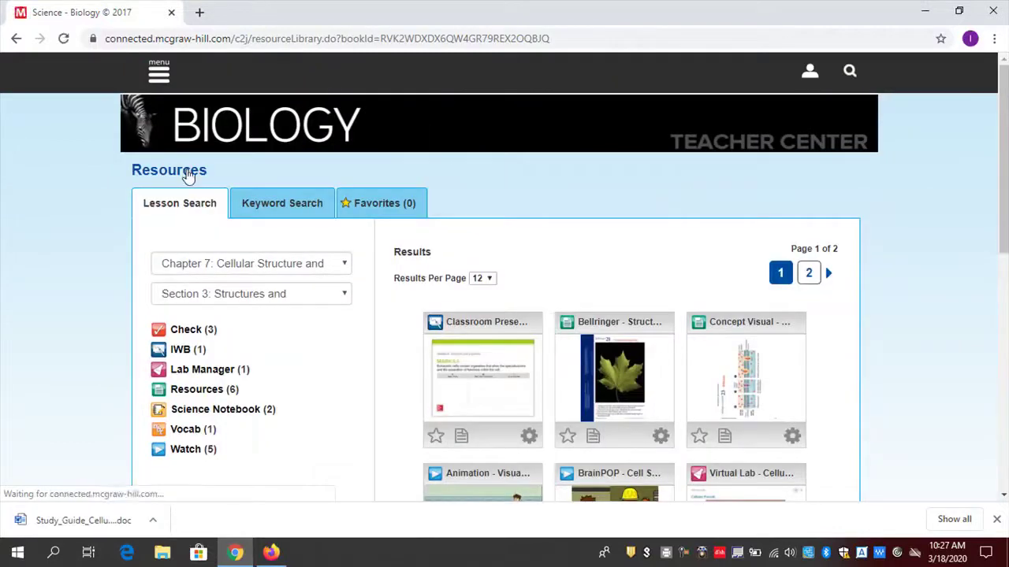
pyautogui.click(158, 72)
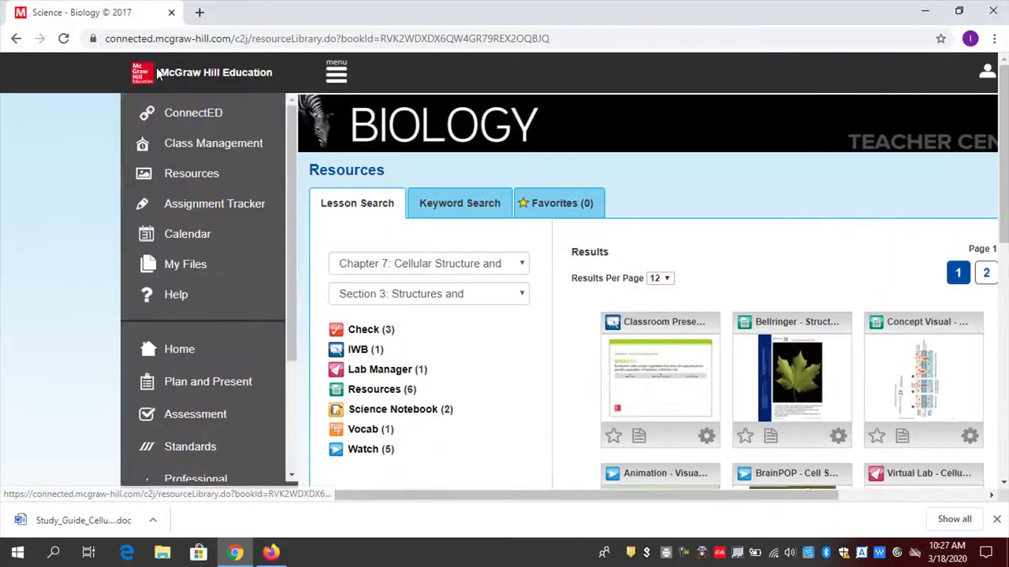
pyautogui.click(183, 177)
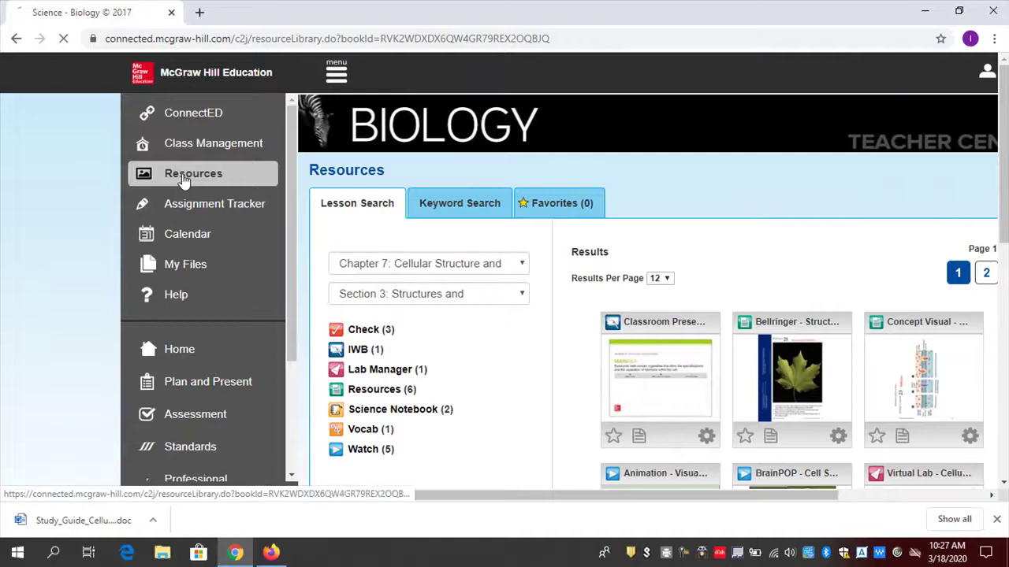
pyautogui.click(338, 268)
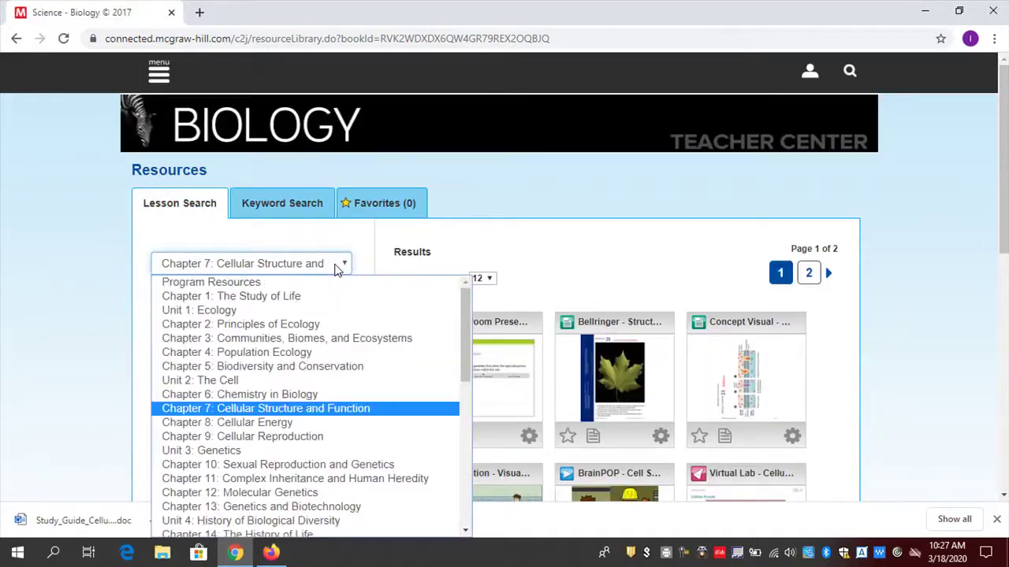
pyautogui.click(337, 268)
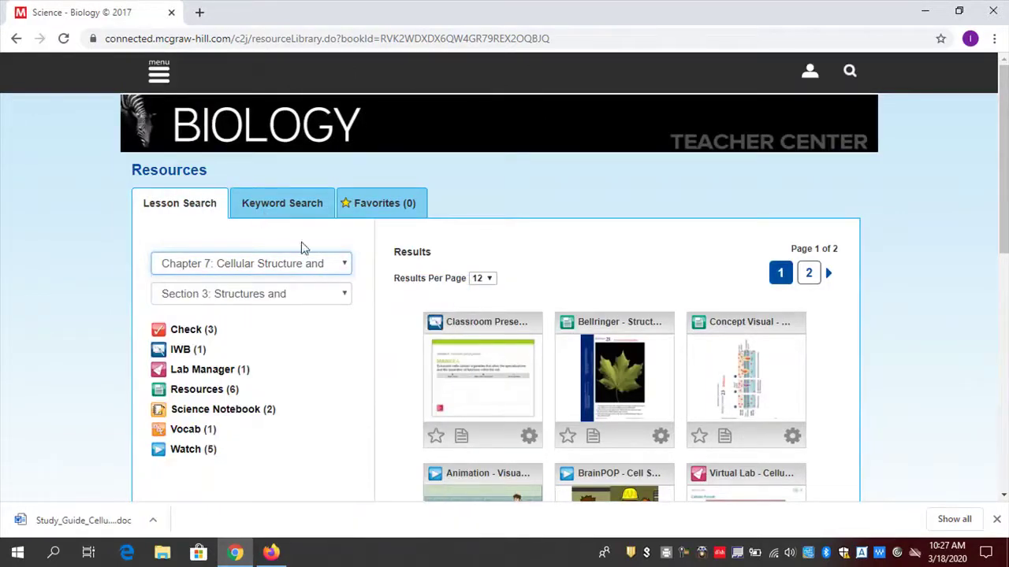
# View the available options for the Bellringer resource and browse the remaining Chapter 7 Section 3 resources.
pyautogui.scroll(-1, 828, 265)
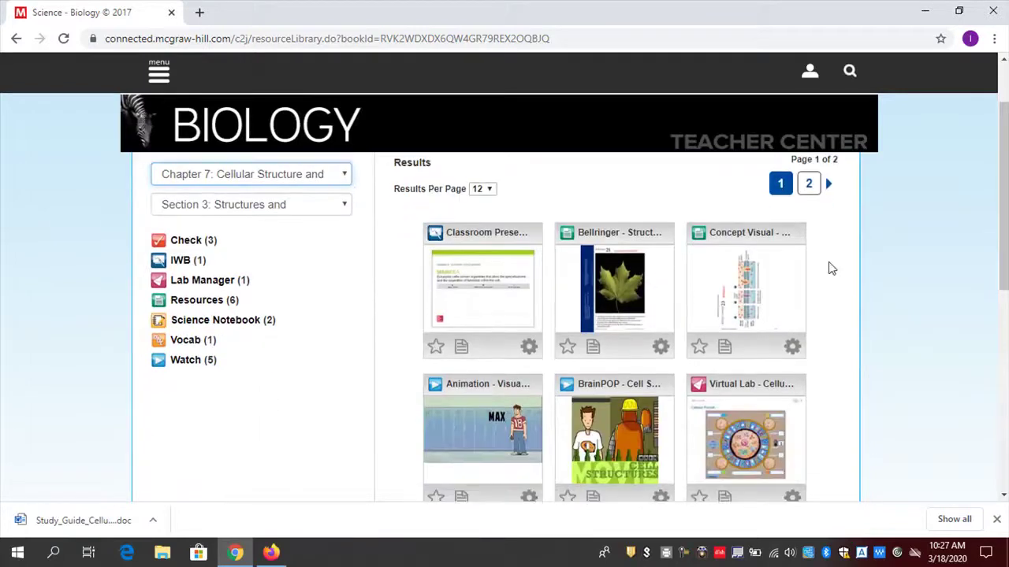
pyautogui.click(661, 346)
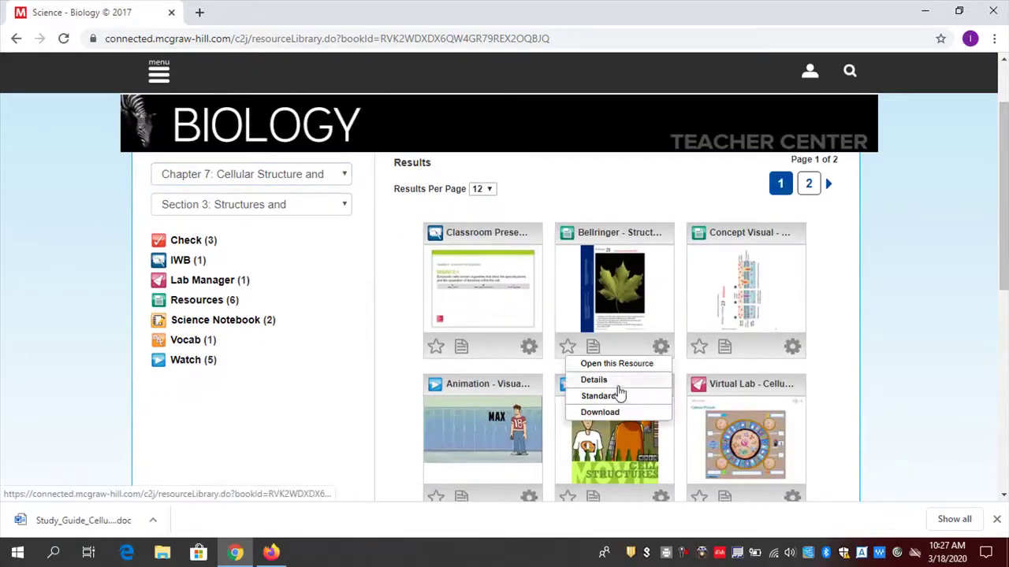
pyautogui.click(664, 345)
pyautogui.scroll(-2, 1002, 236)
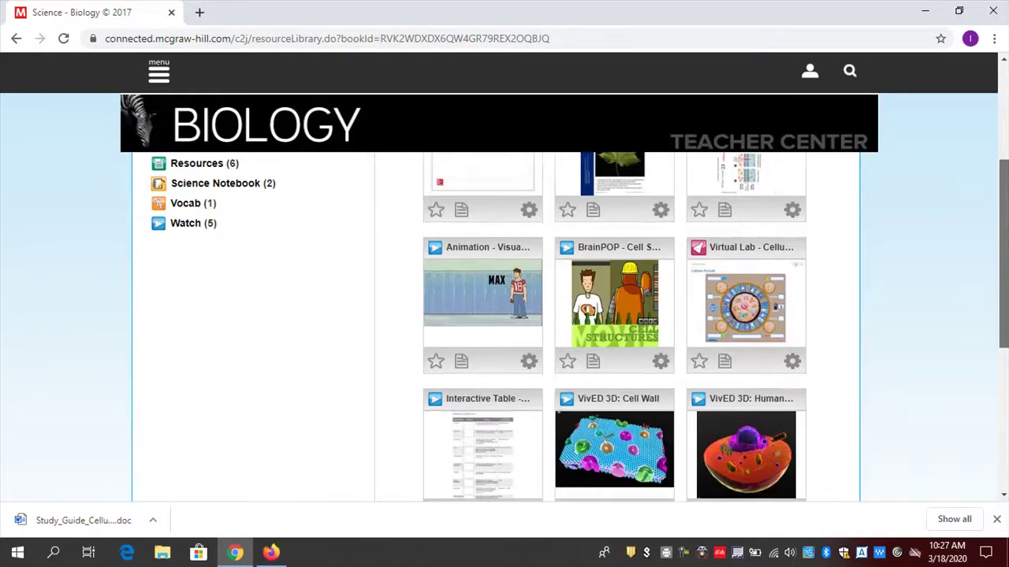
# Start a new assignment from the Animation resource and turn off its Create Discussion Thread option.
pyautogui.click(528, 363)
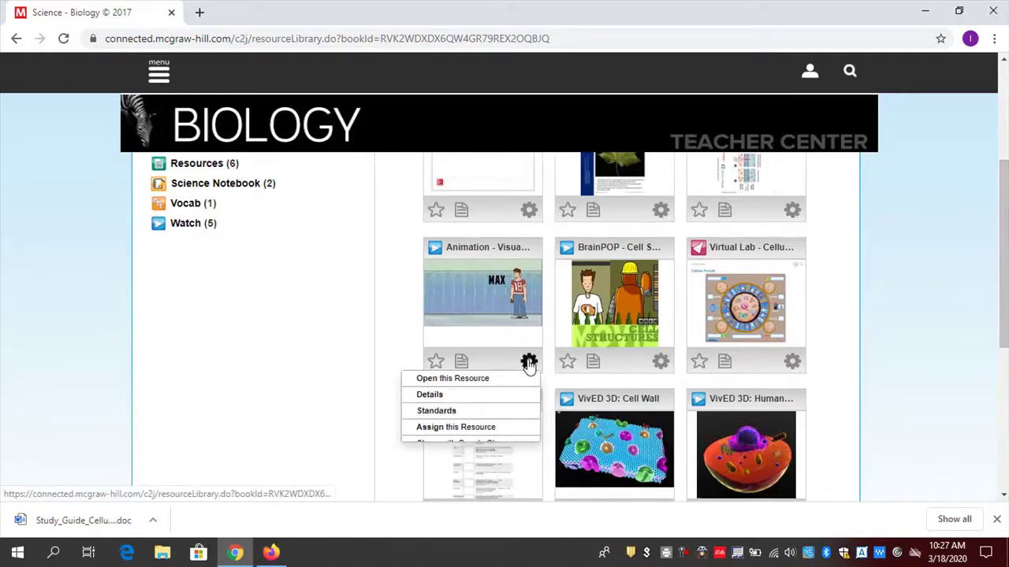
pyautogui.click(489, 428)
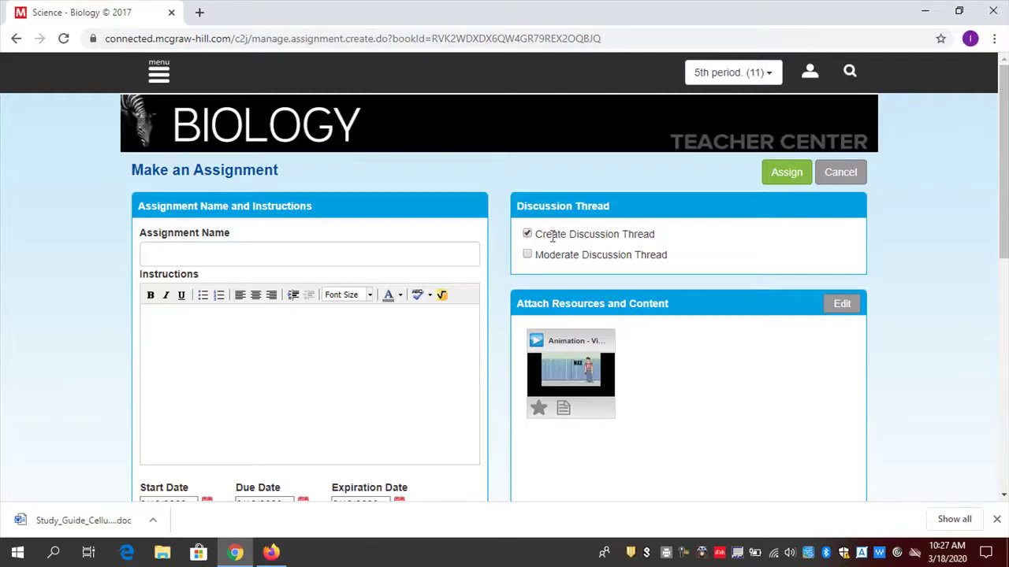
pyautogui.click(528, 236)
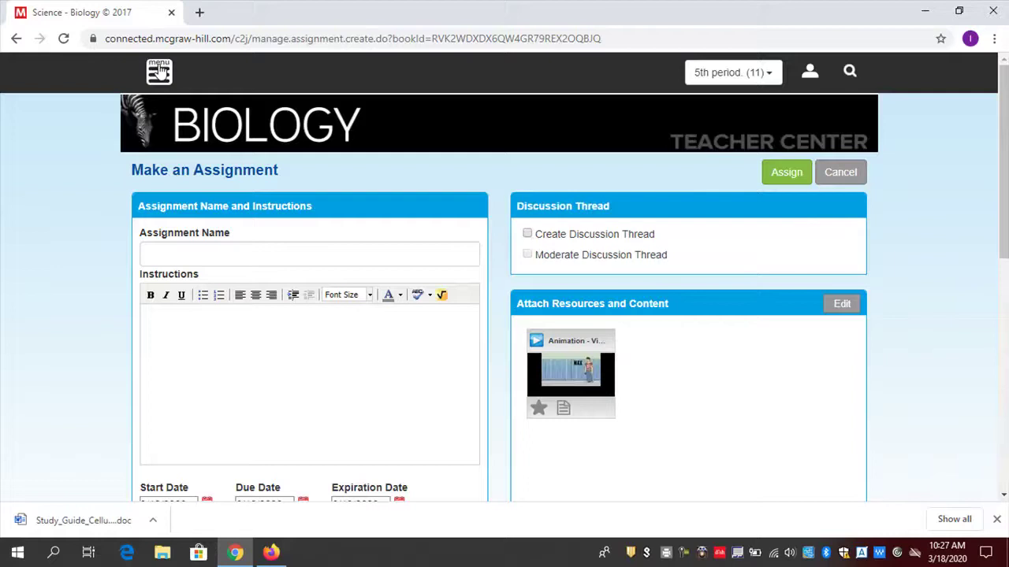
# Open Plan and Present and choose Section 3: Structures and Organelles of Chapter 7: Cellular Structure and Function.
pyautogui.click(159, 71)
pyautogui.moveTo(289, 186); pyautogui.dragTo(287, 268)
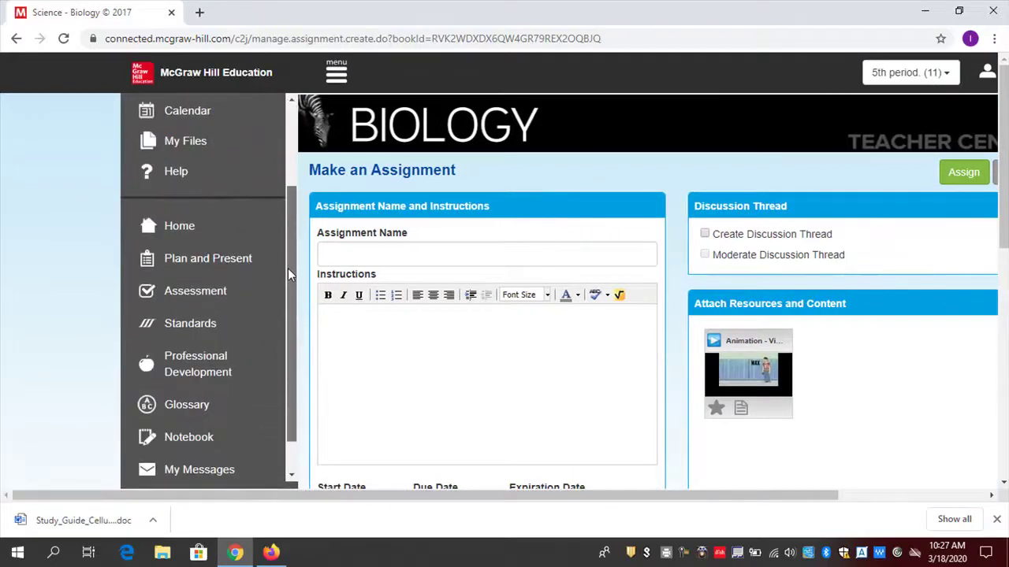
pyautogui.click(226, 266)
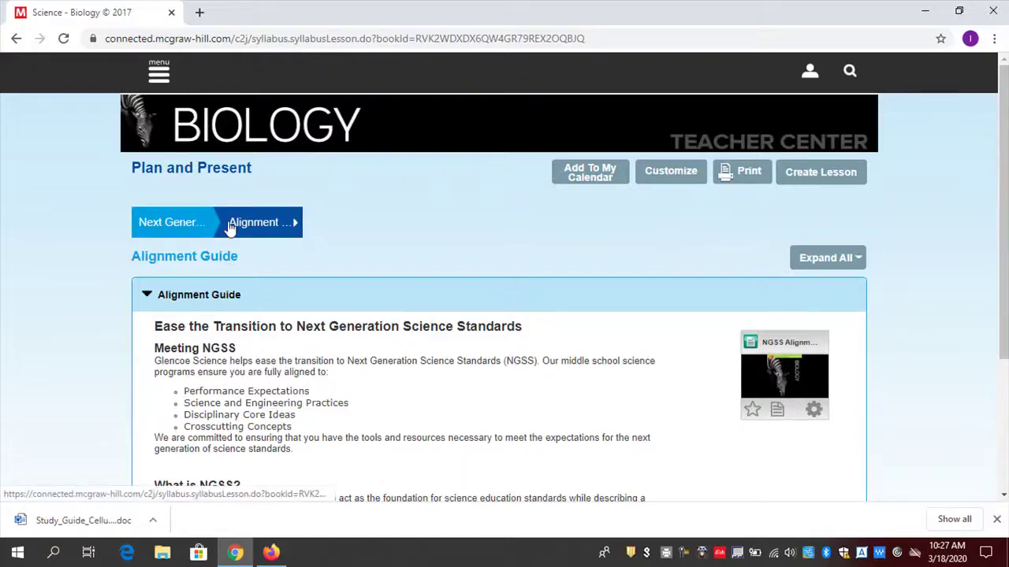
pyautogui.click(231, 226)
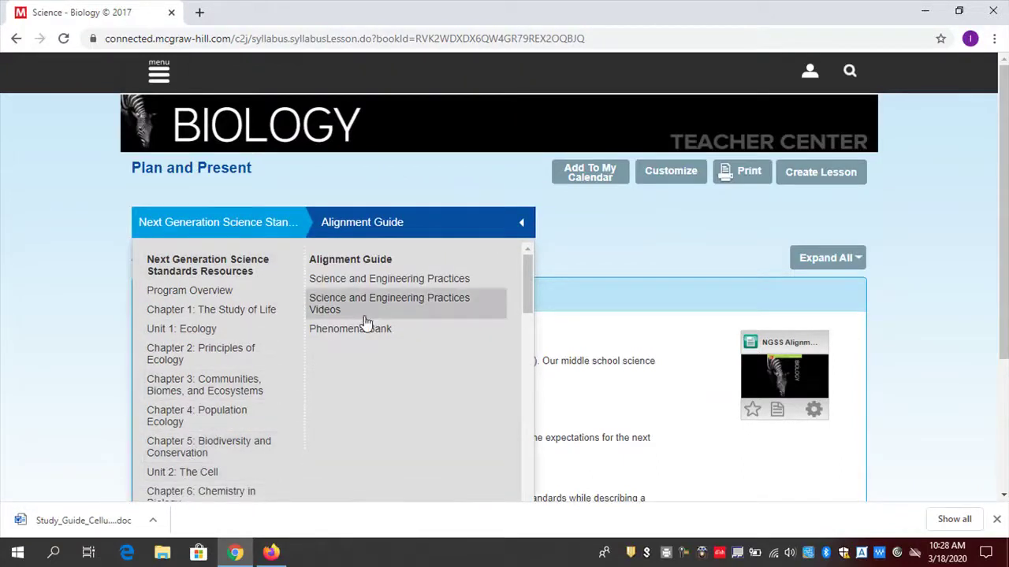
pyautogui.moveTo(528, 275); pyautogui.dragTo(527, 333)
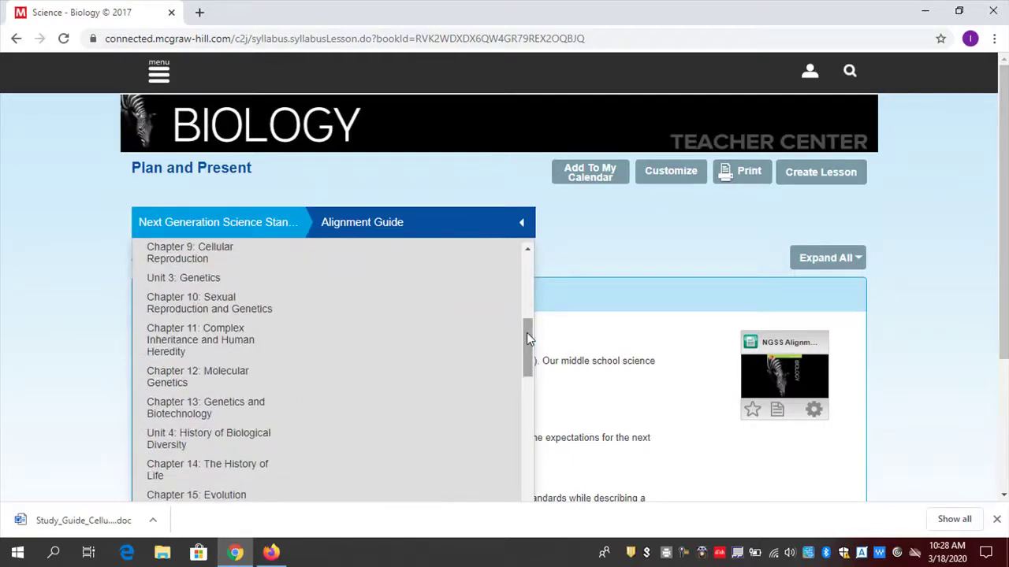
pyautogui.moveTo(520, 343); pyautogui.dragTo(527, 327)
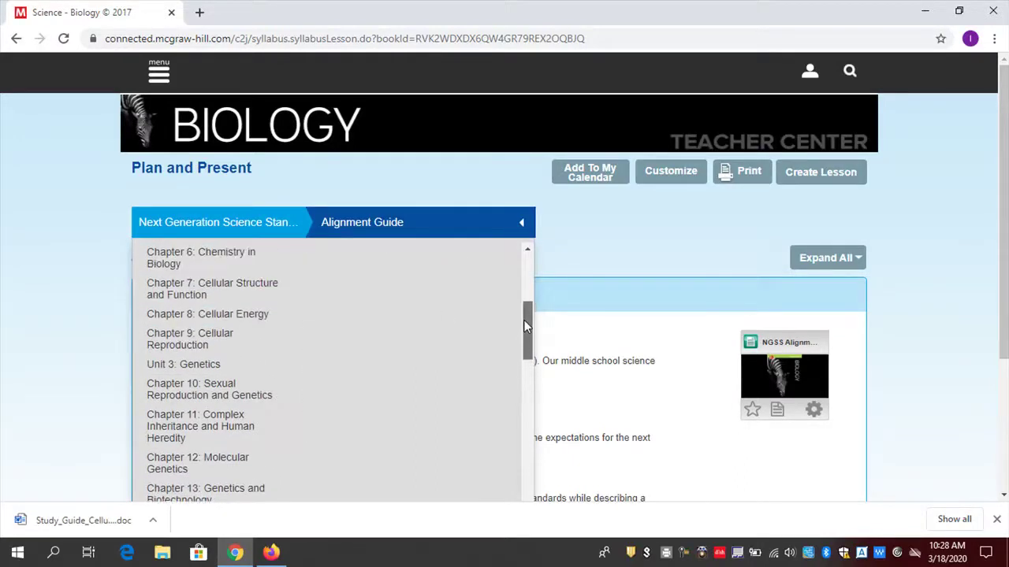
pyautogui.click(189, 293)
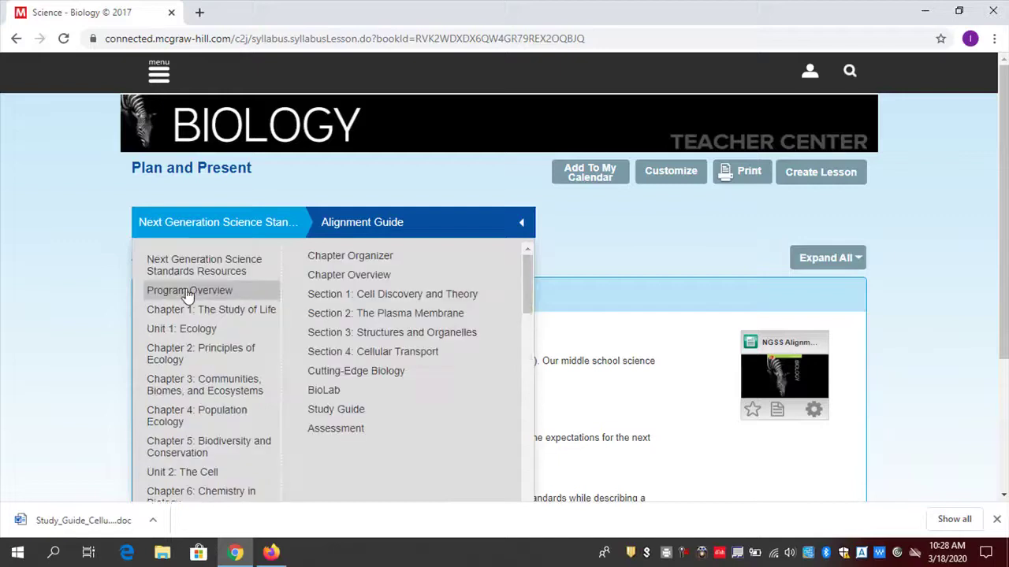
pyautogui.click(365, 335)
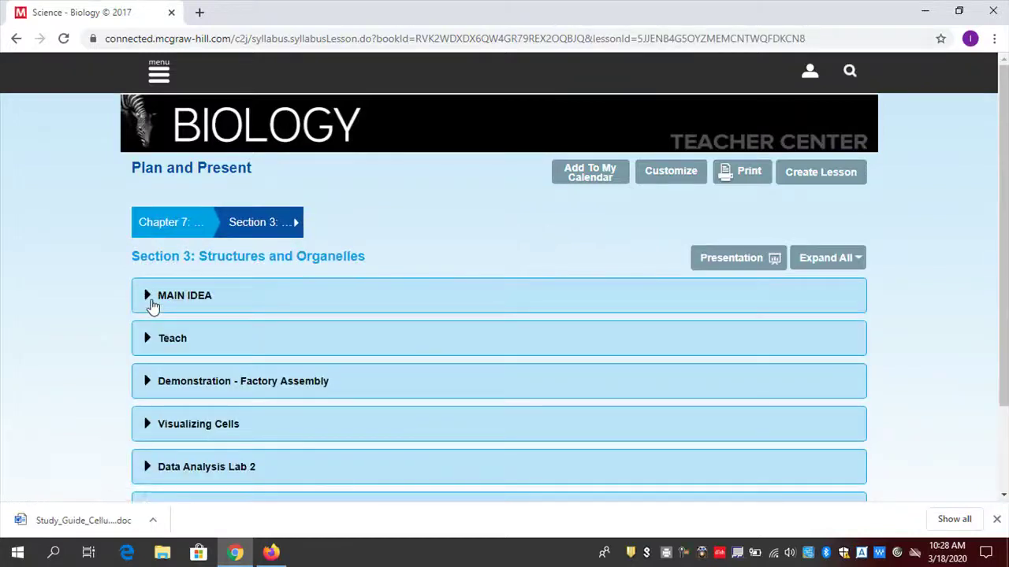
# Expand the Teach part of the lesson plan and read through its teaching notes, content background and linked resources.
pyautogui.moveTo(1005, 131); pyautogui.dragTo(1006, 183)
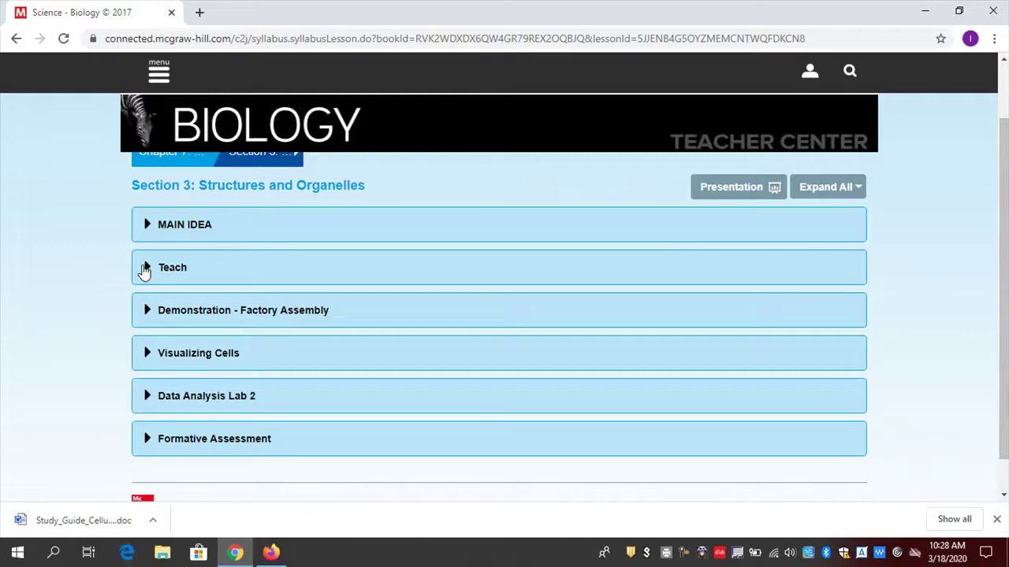
pyautogui.click(145, 269)
pyautogui.moveTo(1006, 130)
pyautogui.mouseDown()
pyautogui.moveTo(1005, 161)
pyautogui.moveTo(1006, 146)
pyautogui.mouseUp()
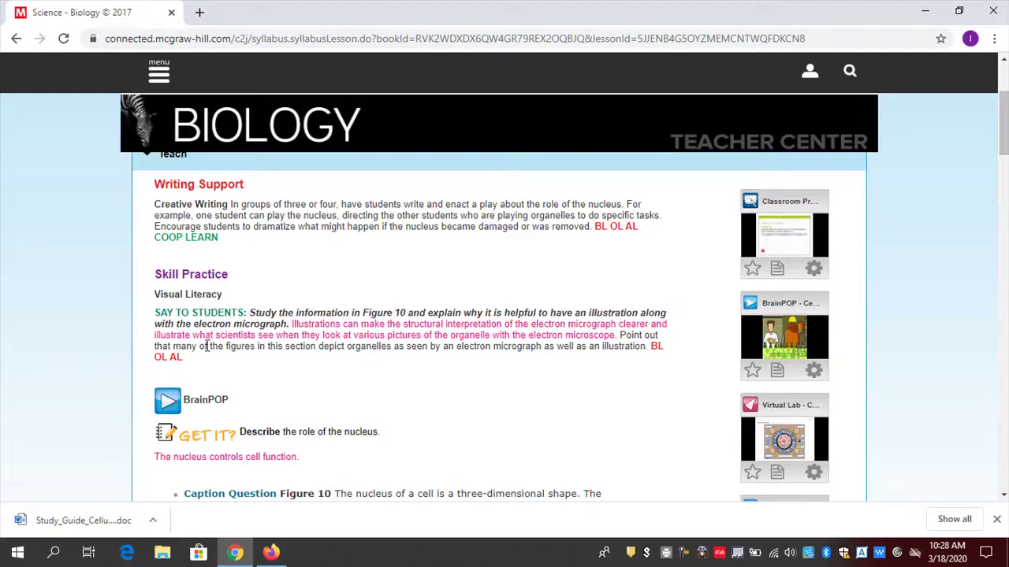
pyautogui.moveTo(1004, 123); pyautogui.dragTo(1003, 225)
pyautogui.scroll(-3, 282, 361)
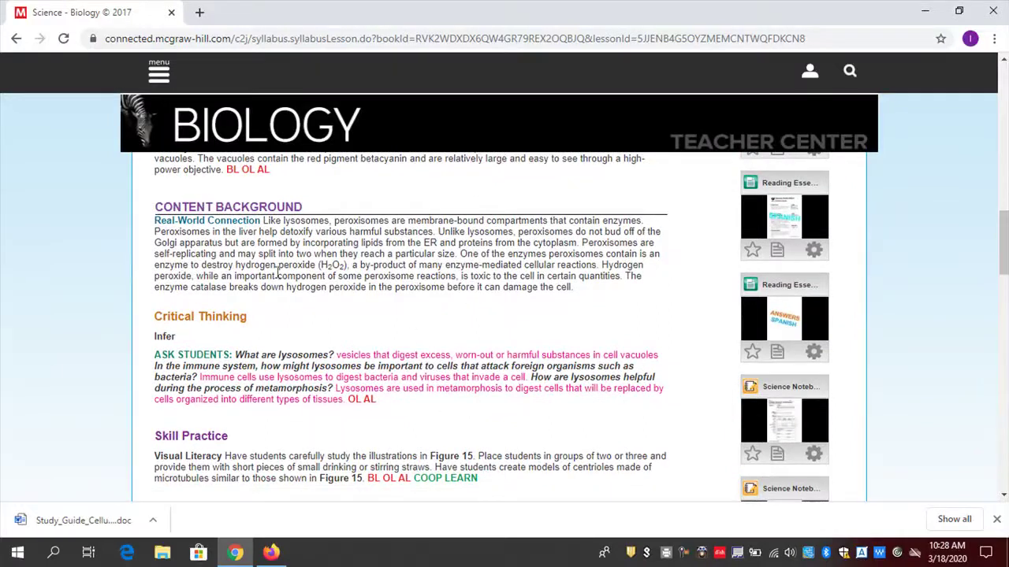
pyautogui.moveTo(1004, 258); pyautogui.dragTo(1004, 276)
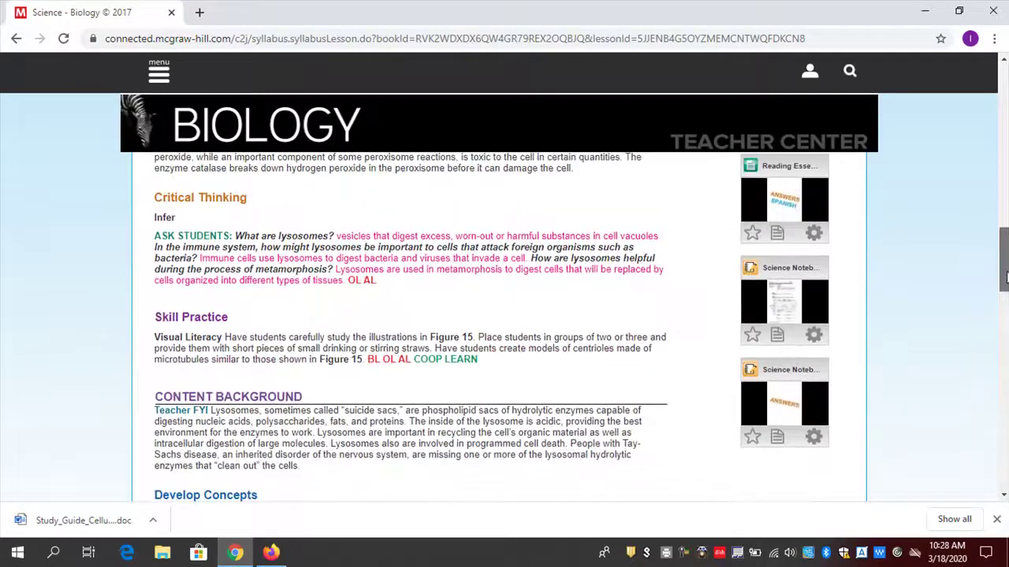
# View the options for the first Science Notebook resource, and collapse the Teach part of the lesson plan.
pyautogui.click(814, 336)
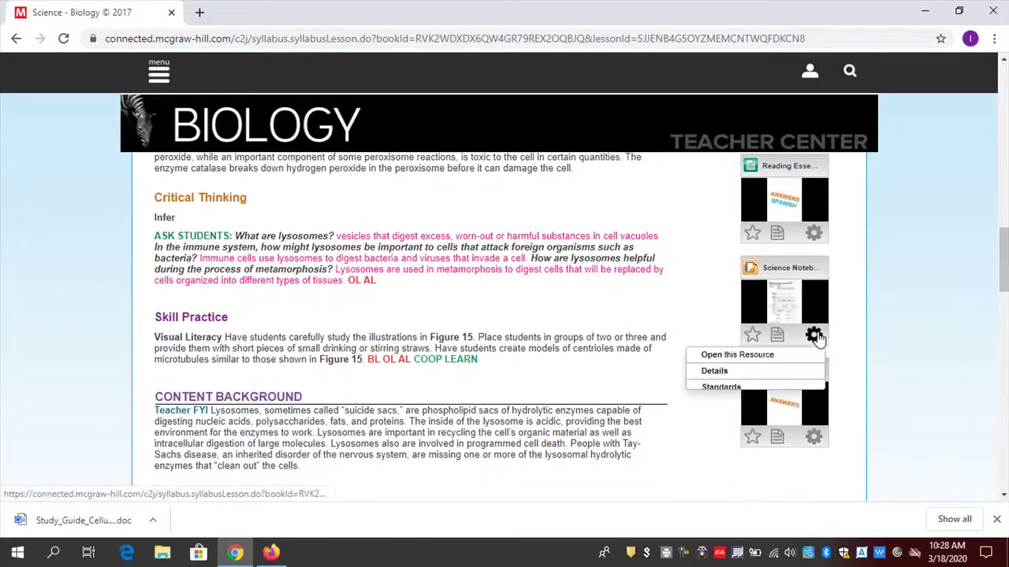
pyautogui.click(867, 306)
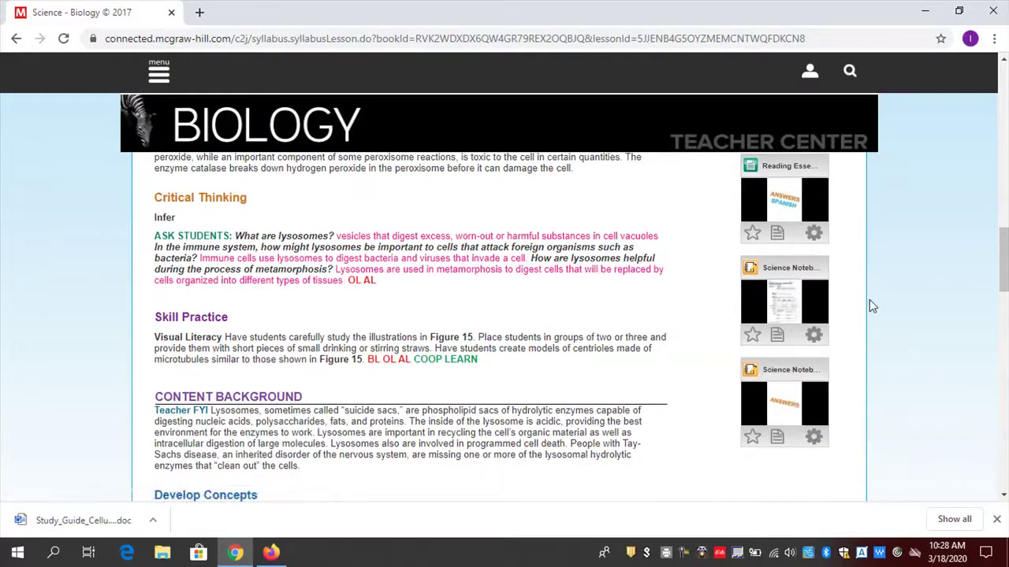
pyautogui.moveTo(1003, 260); pyautogui.dragTo(999, 79)
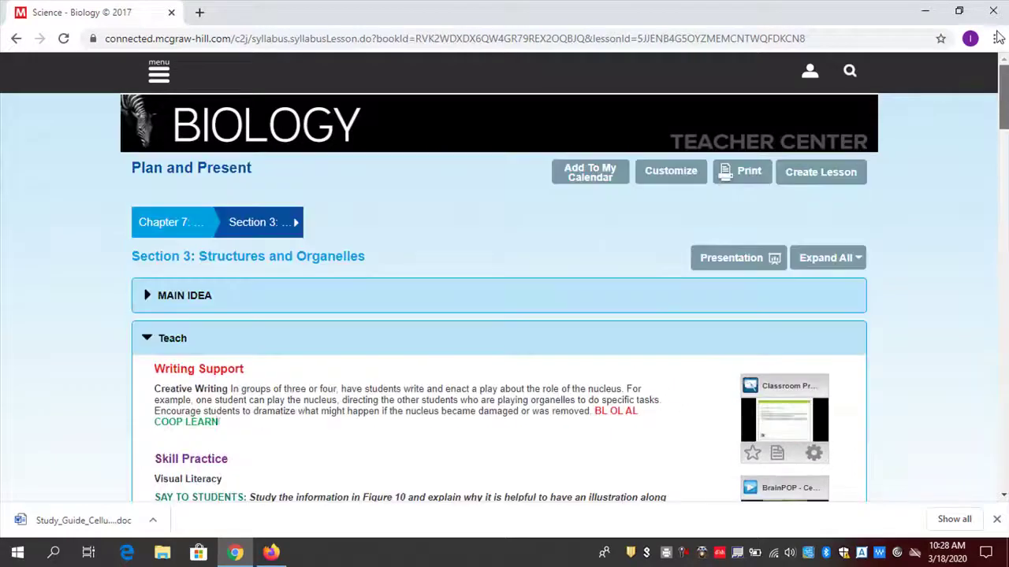
pyautogui.click(142, 347)
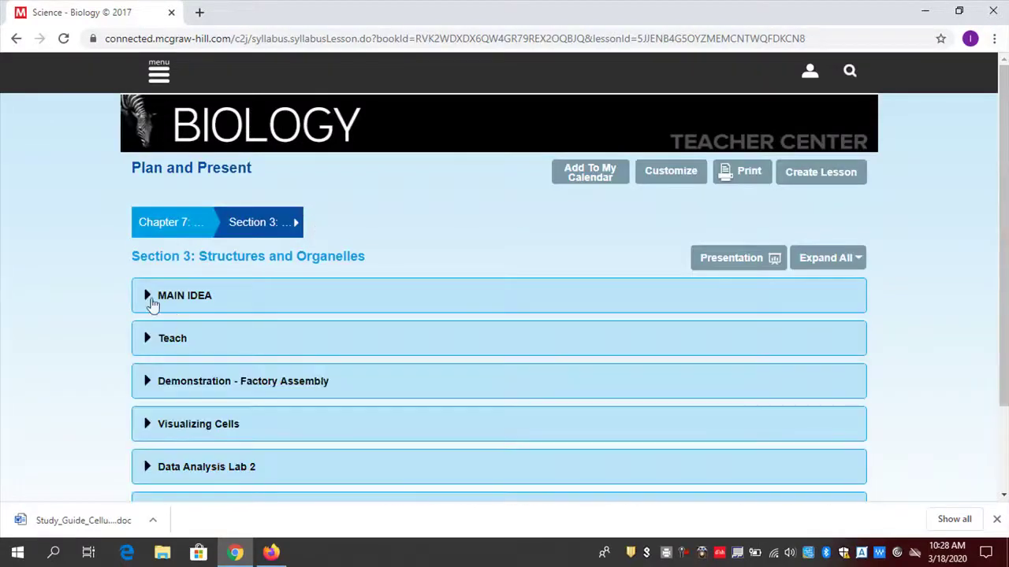
# Leave the Section 3 lesson plan and return to the teacher account's home page.
pyautogui.click(161, 81)
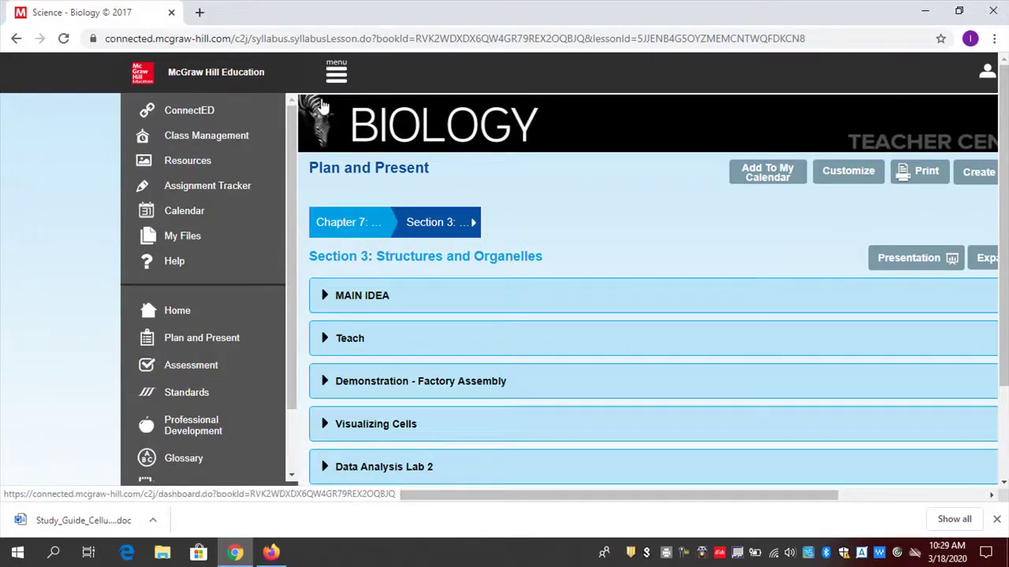
pyautogui.click(334, 75)
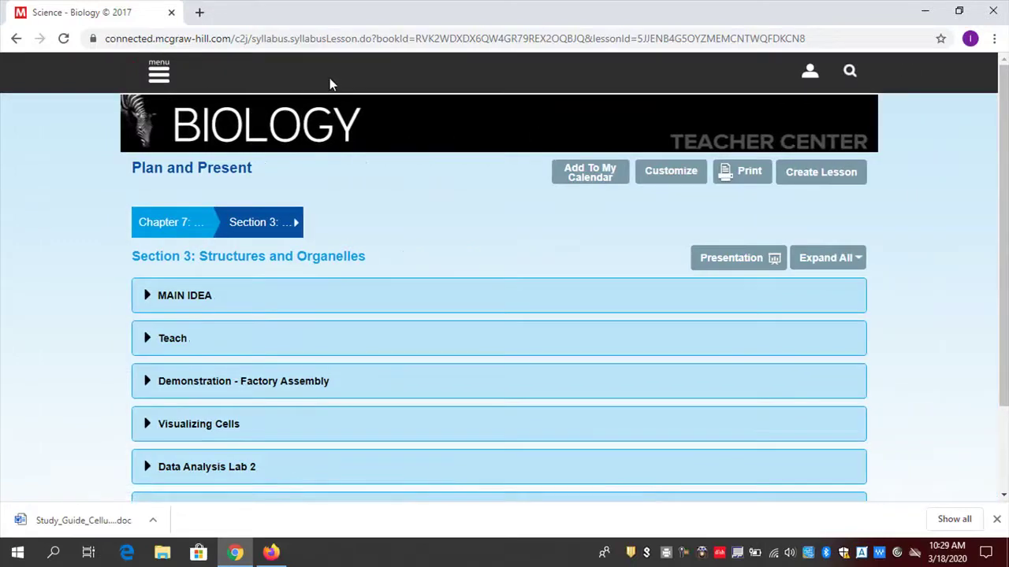
pyautogui.click(158, 72)
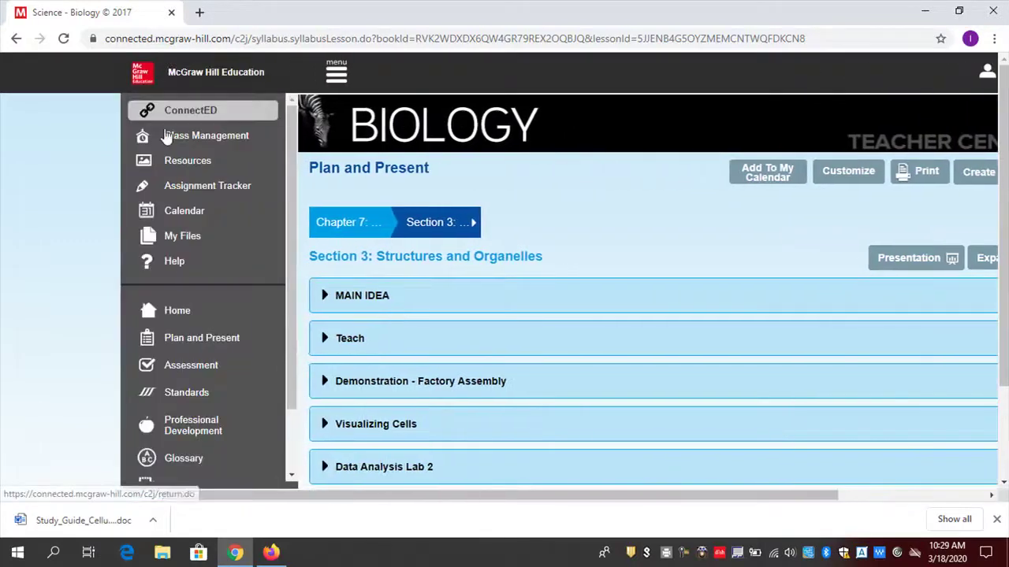
pyautogui.click(178, 312)
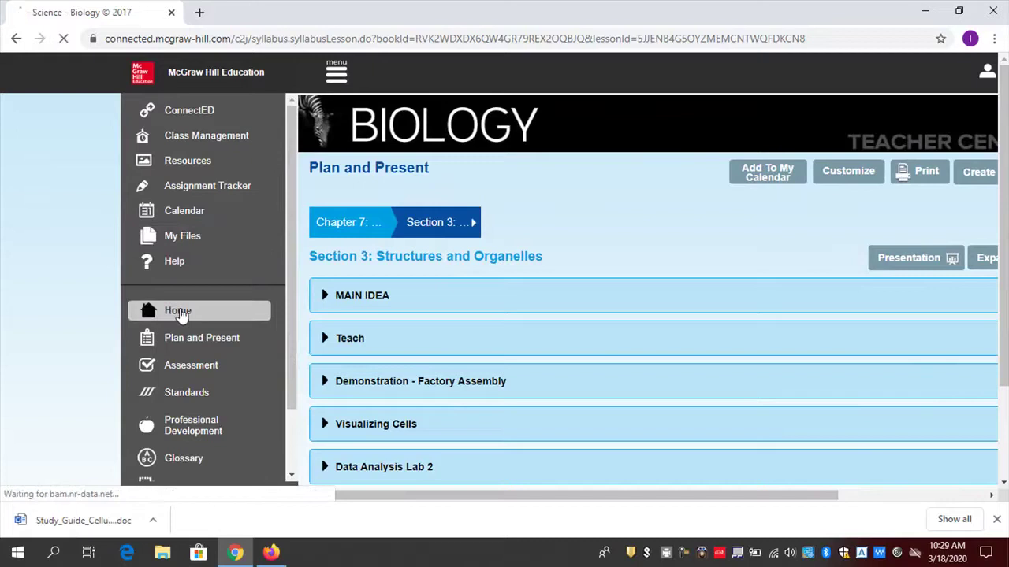